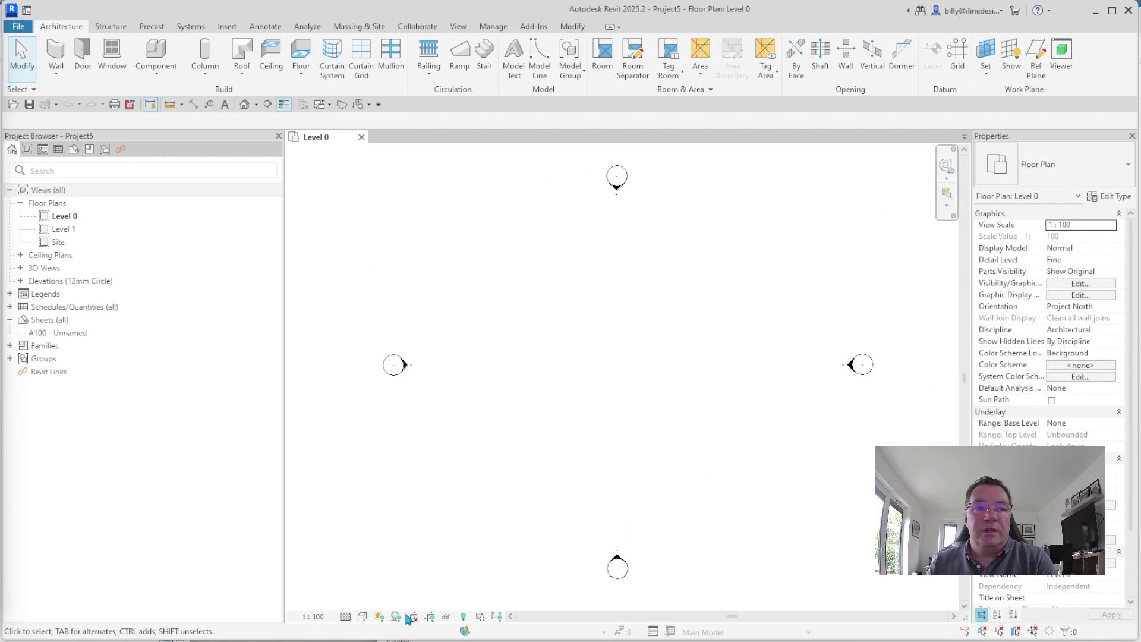
# - Set the Level 0 floor plan's view scale to 1:50 and its visual style to Shaded
pyautogui.click(313, 617)
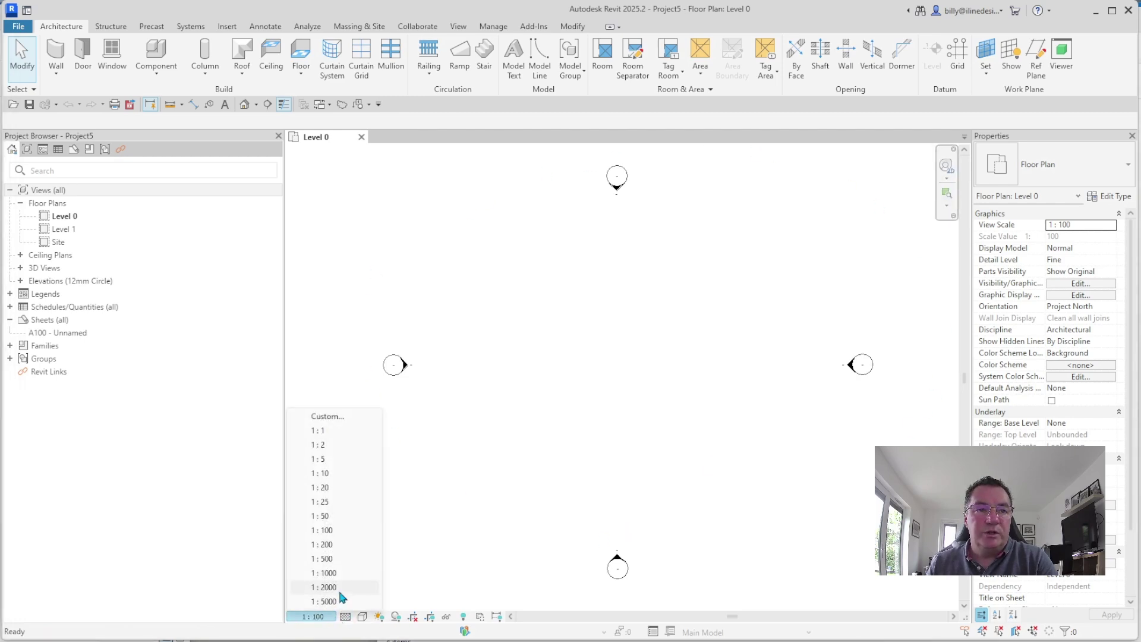
pyautogui.click(344, 515)
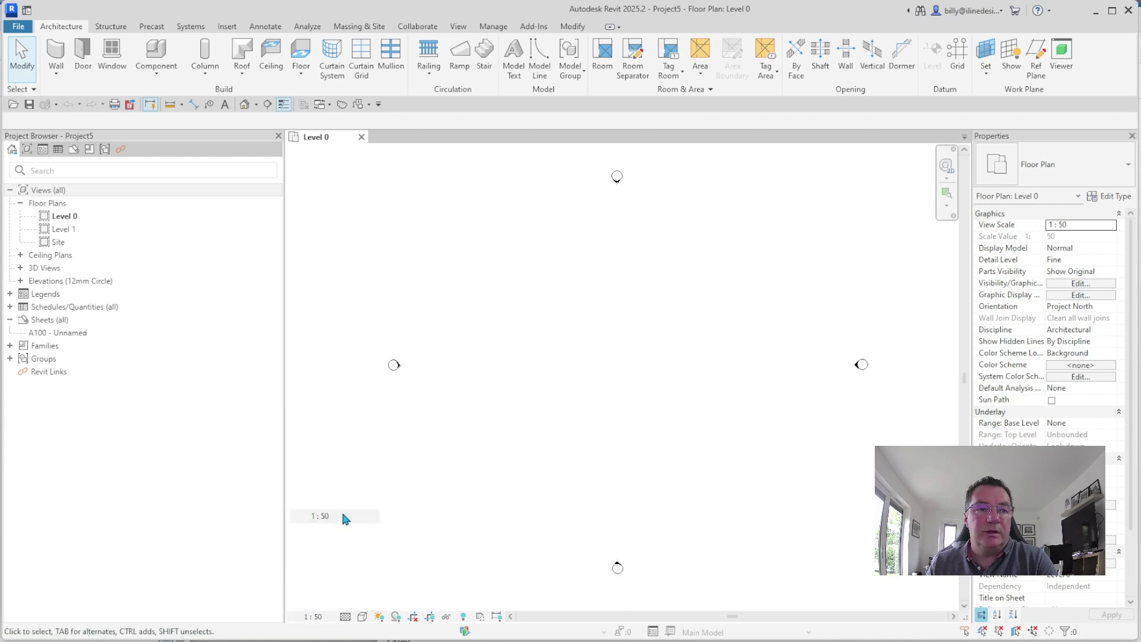
pyautogui.click(363, 616)
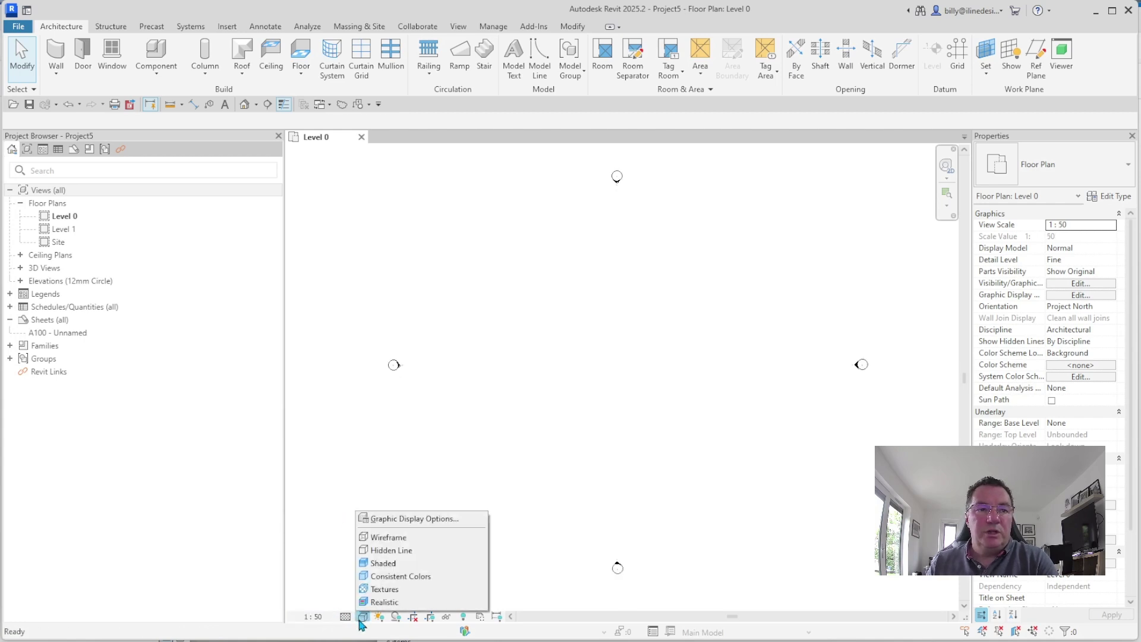
pyautogui.click(391, 563)
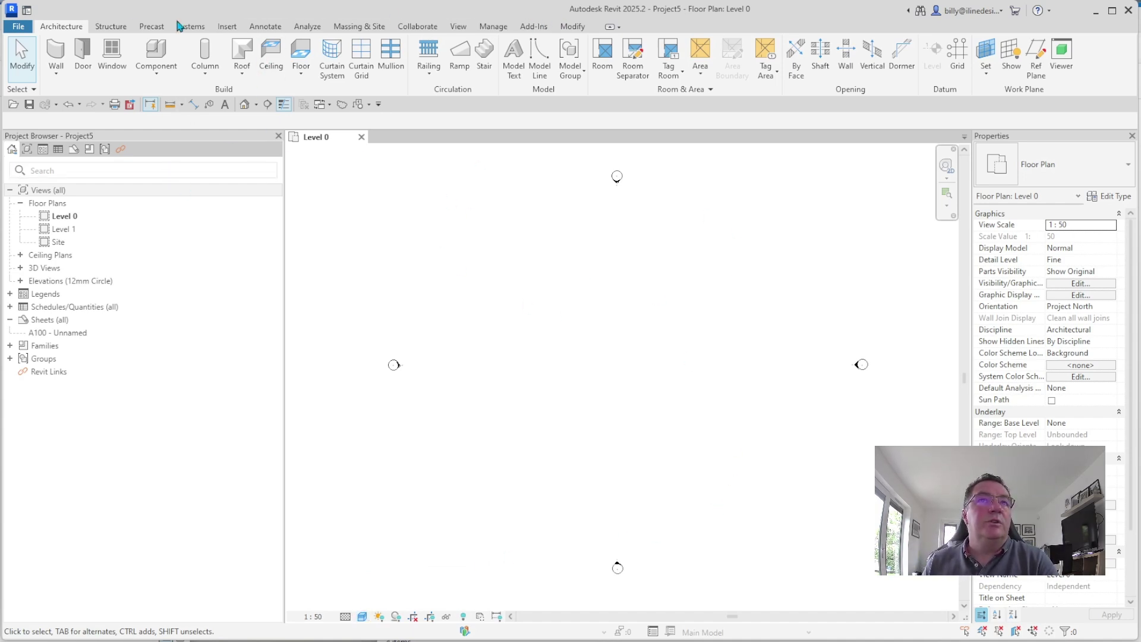
# - Start the Wall command with the basic wall type Wall-Ext_102Bwk-75Ins-100LBlk-12P
pyautogui.click(60, 54)
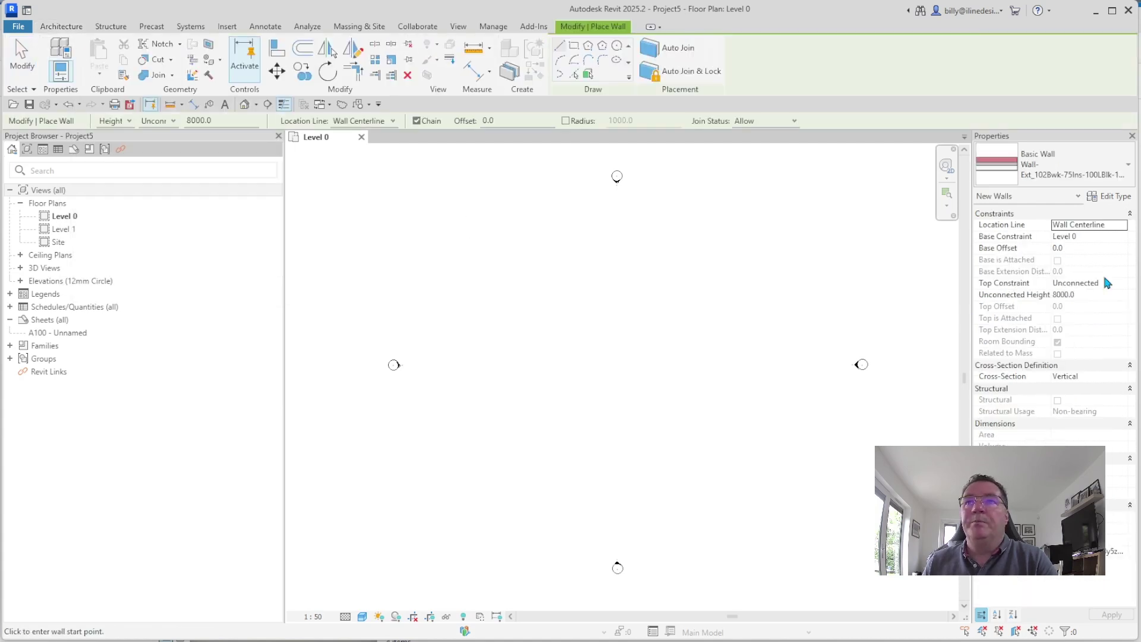
pyautogui.click(1090, 165)
pyautogui.scroll(-3, 1093, 294)
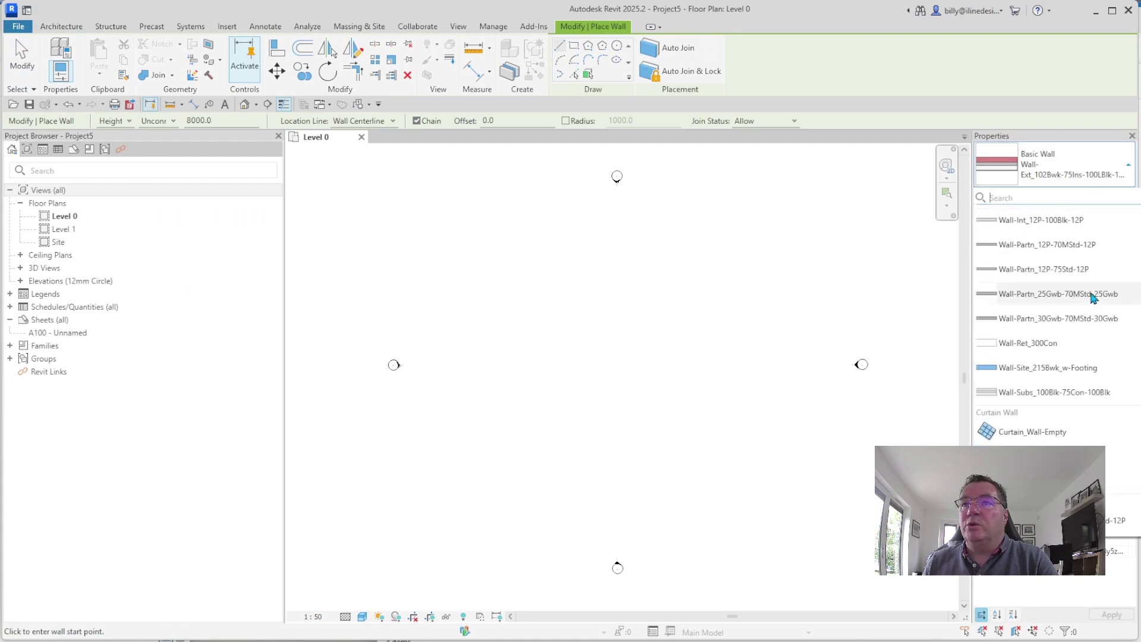
pyautogui.scroll(3, 1092, 285)
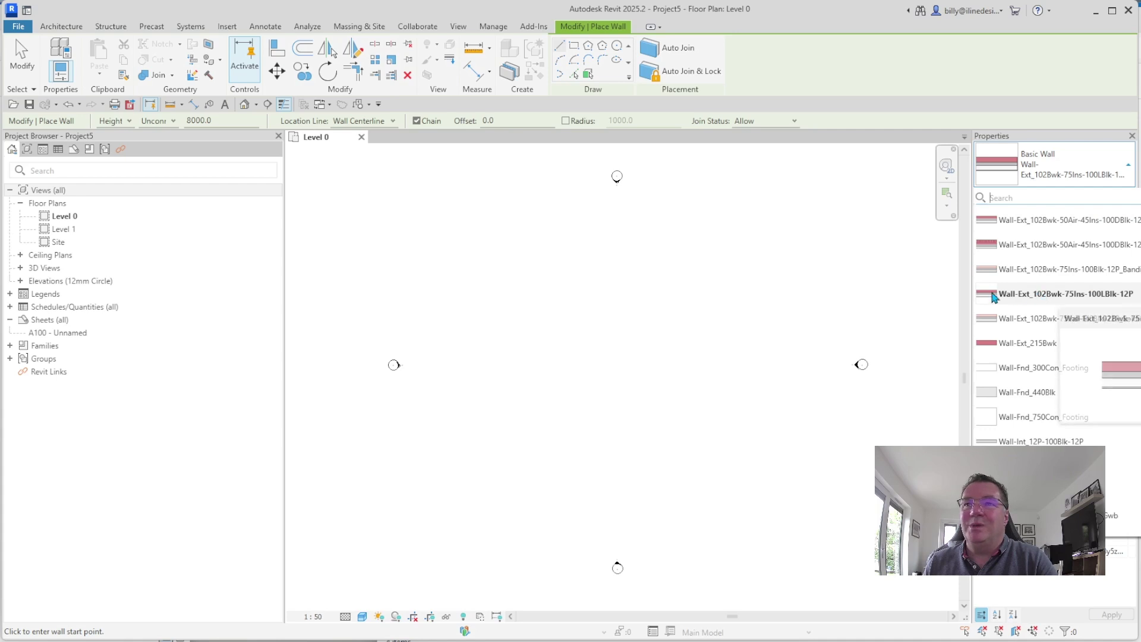
pyautogui.click(1118, 303)
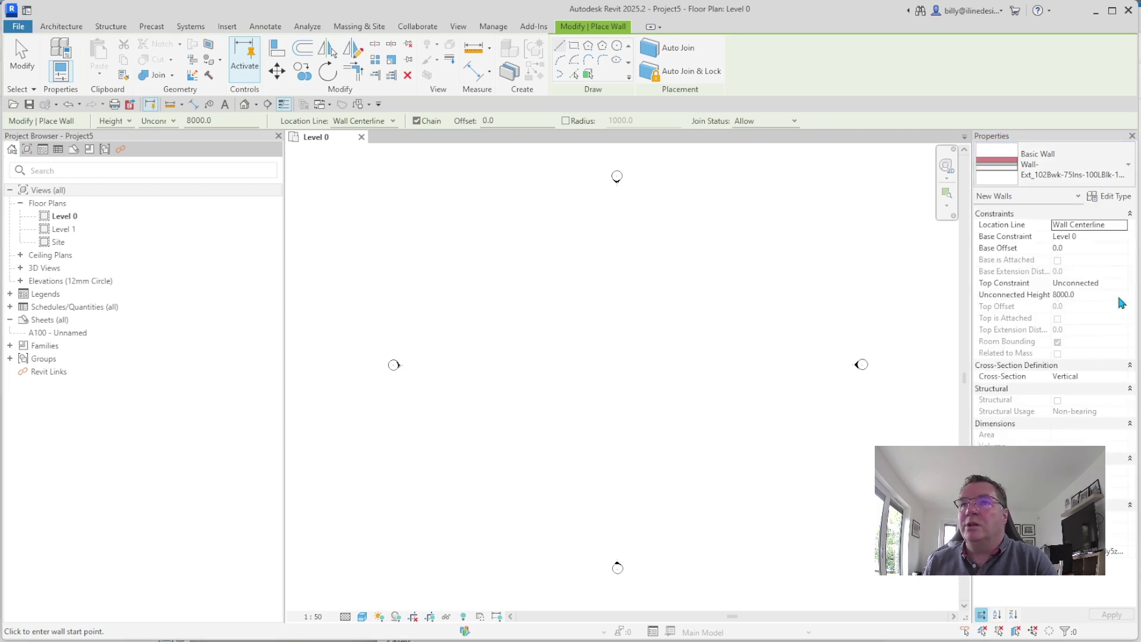
# - Duplicate the exterior wall type under the name "1.1 Timber Frame - Facing Brick"
pyautogui.click(1108, 197)
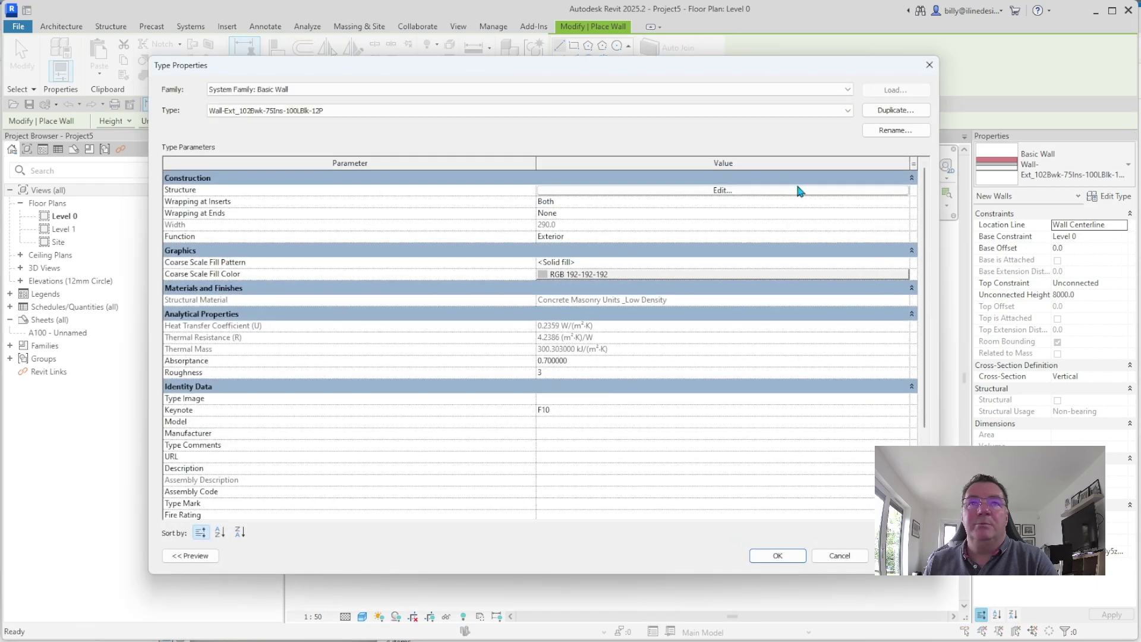
pyautogui.click(895, 109)
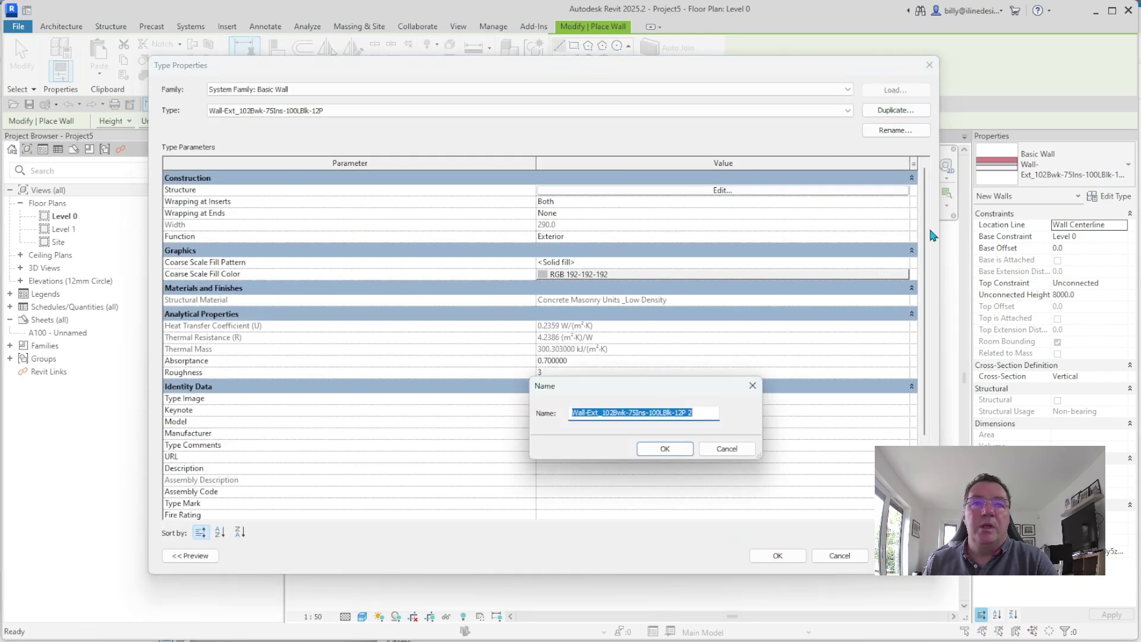
pyautogui.write('2')
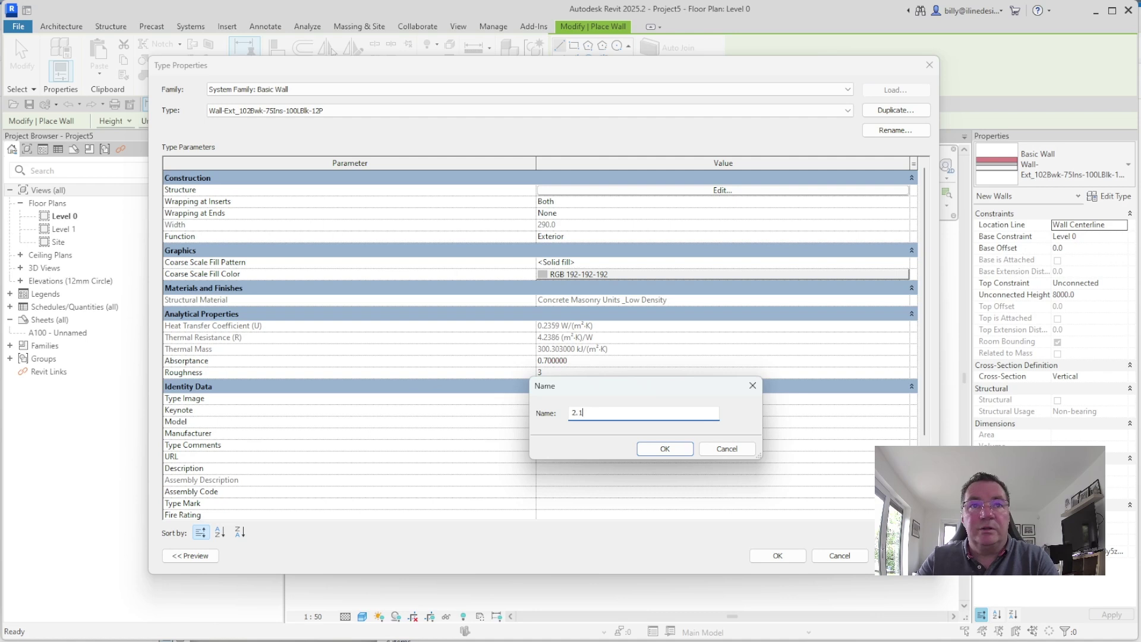
pyautogui.write('.1')
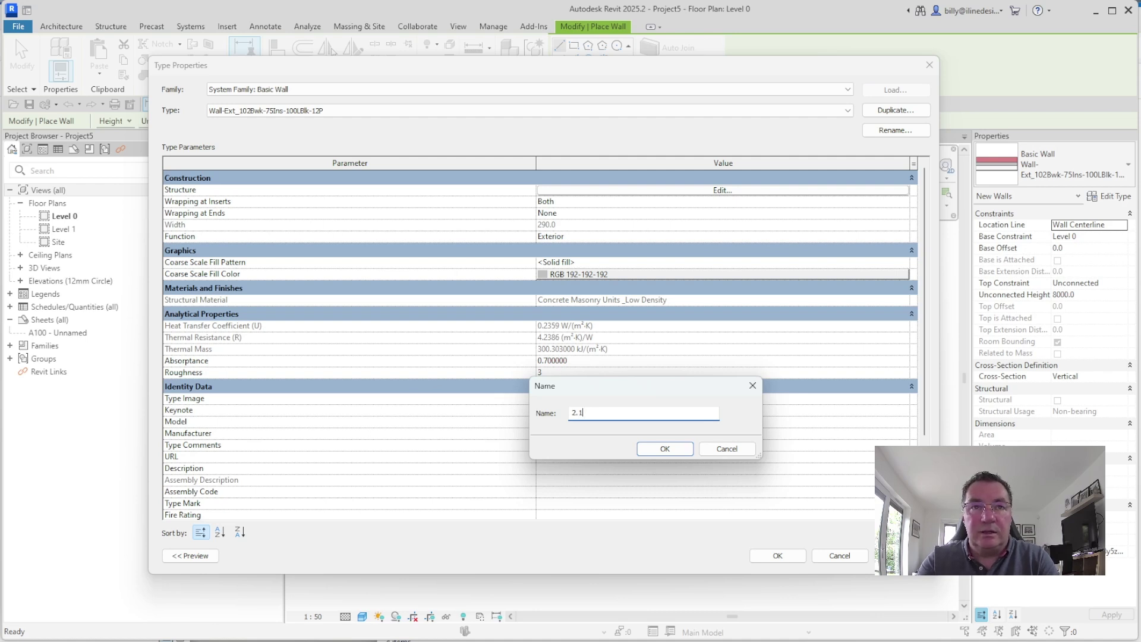
pyautogui.press('BackSpace')
pyautogui.press('BackSpace')
pyautogui.press('BackSpace')
pyautogui.write('1.')
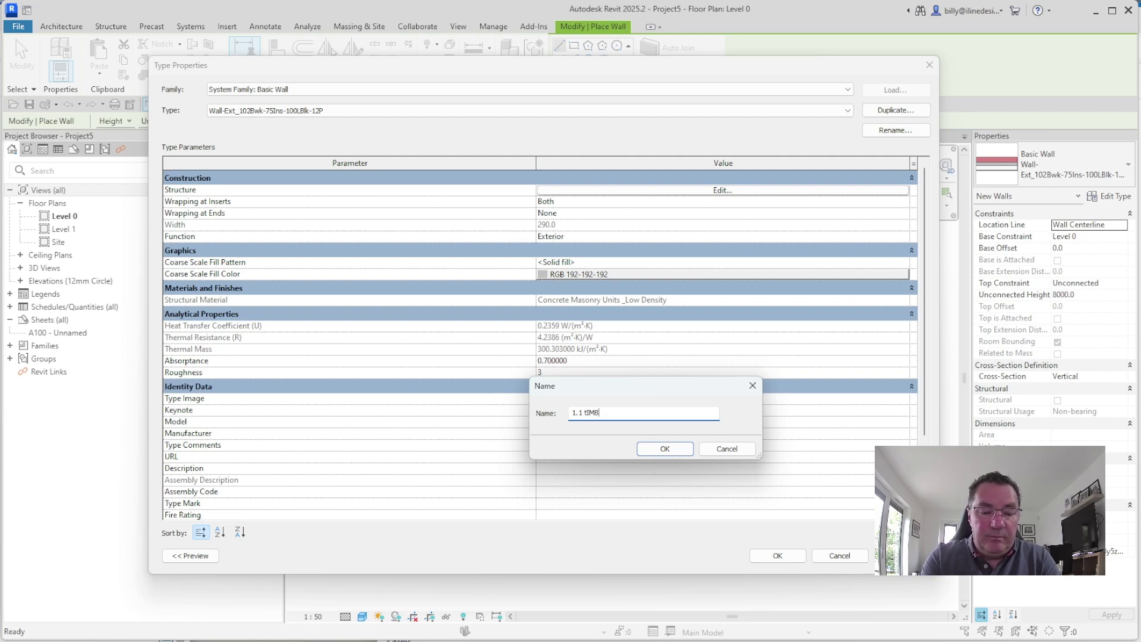
pyautogui.press('BackSpace')
pyautogui.press('BackSpace')
pyautogui.press('BackSpace')
pyautogui.press('BackSpace')
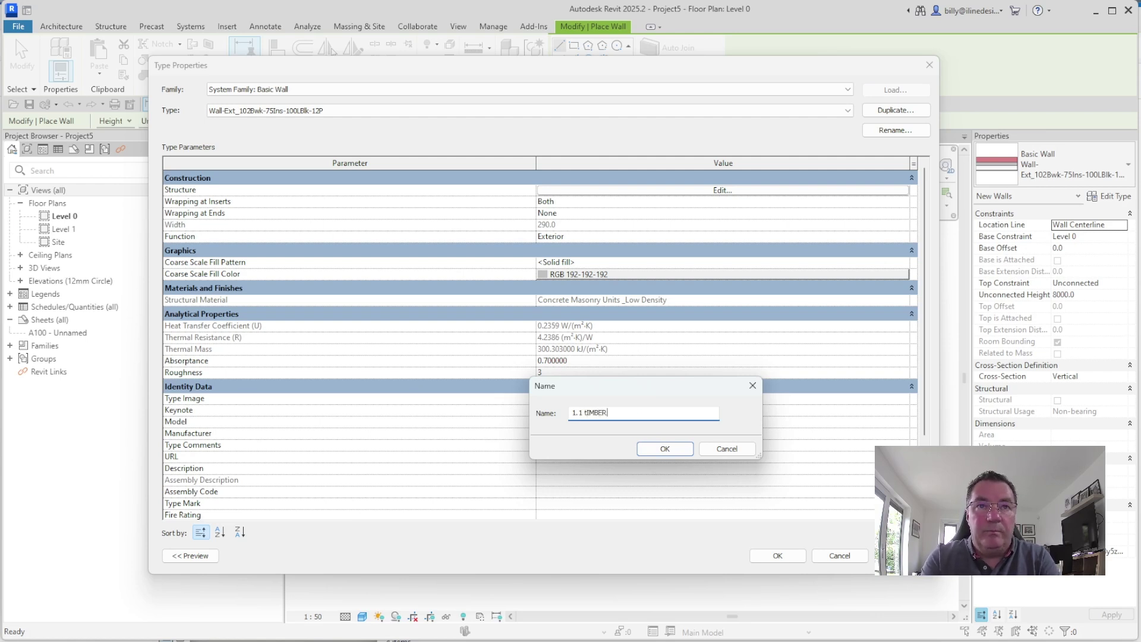
pyautogui.press('BackSpace')
pyautogui.press('BackSpace')
pyautogui.press('BackSpace')
pyautogui.press('BackSpace')
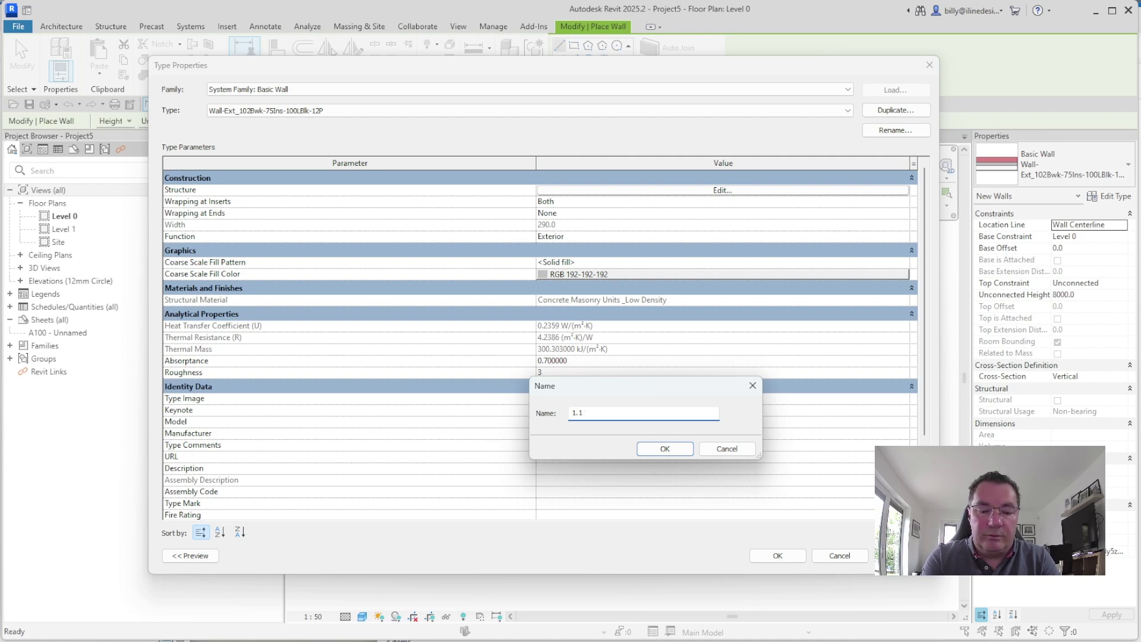
pyautogui.write('ber Frame -')
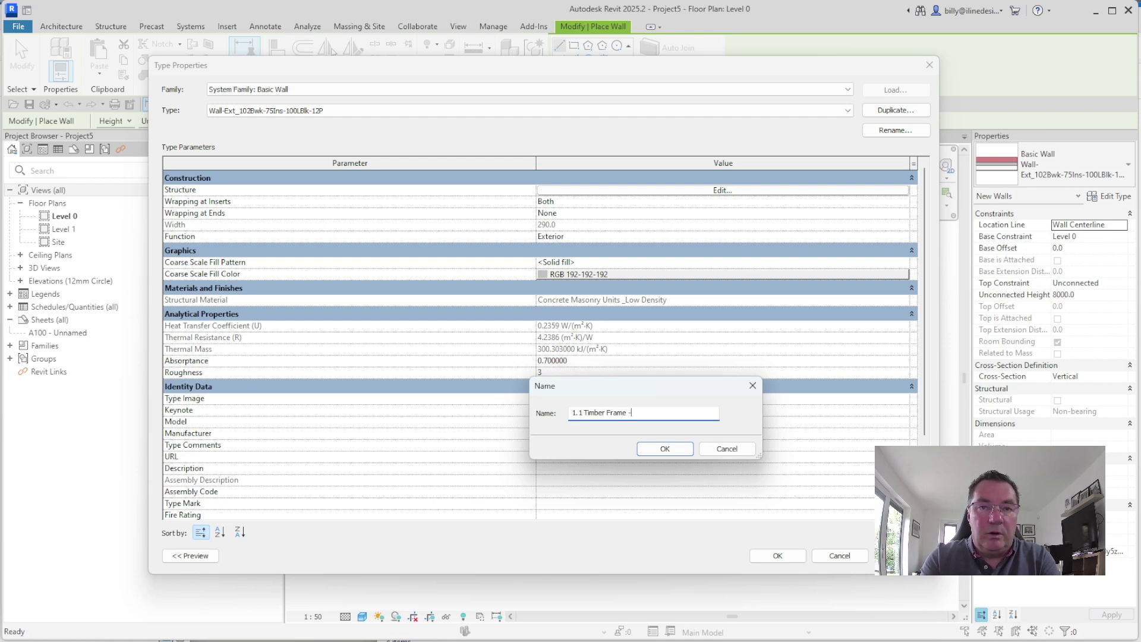
pyautogui.write(' Facing Brick')
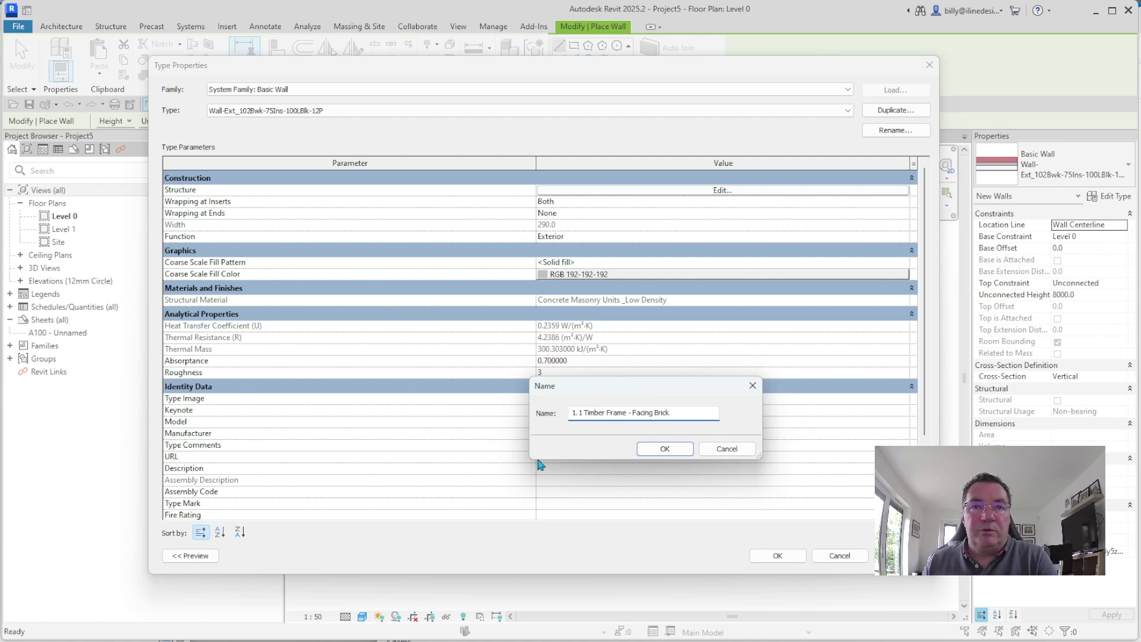
pyautogui.click(665, 450)
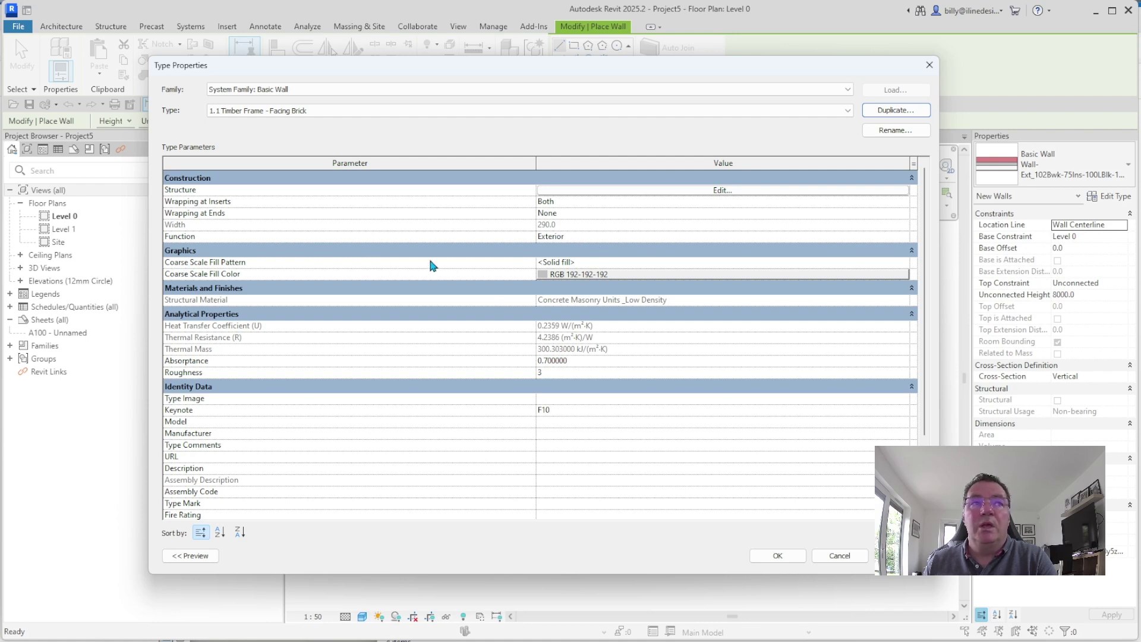
# - Set the new wall type's coarse scale fill color to Black and its type mark to 1.1
pyautogui.click(624, 274)
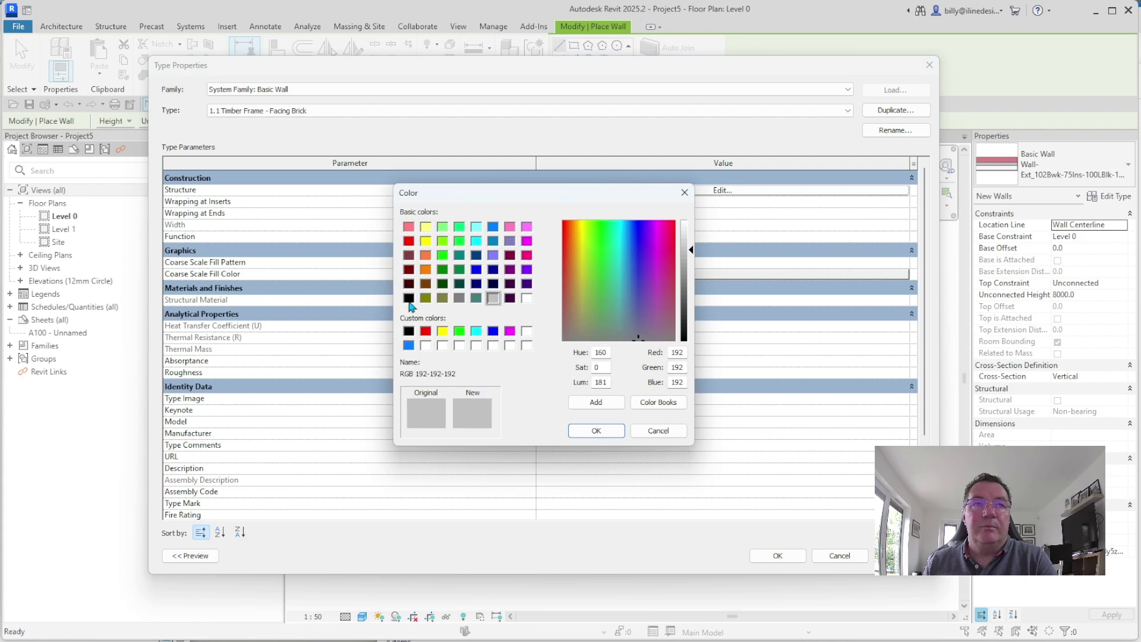
pyautogui.click(409, 298)
pyautogui.click(596, 430)
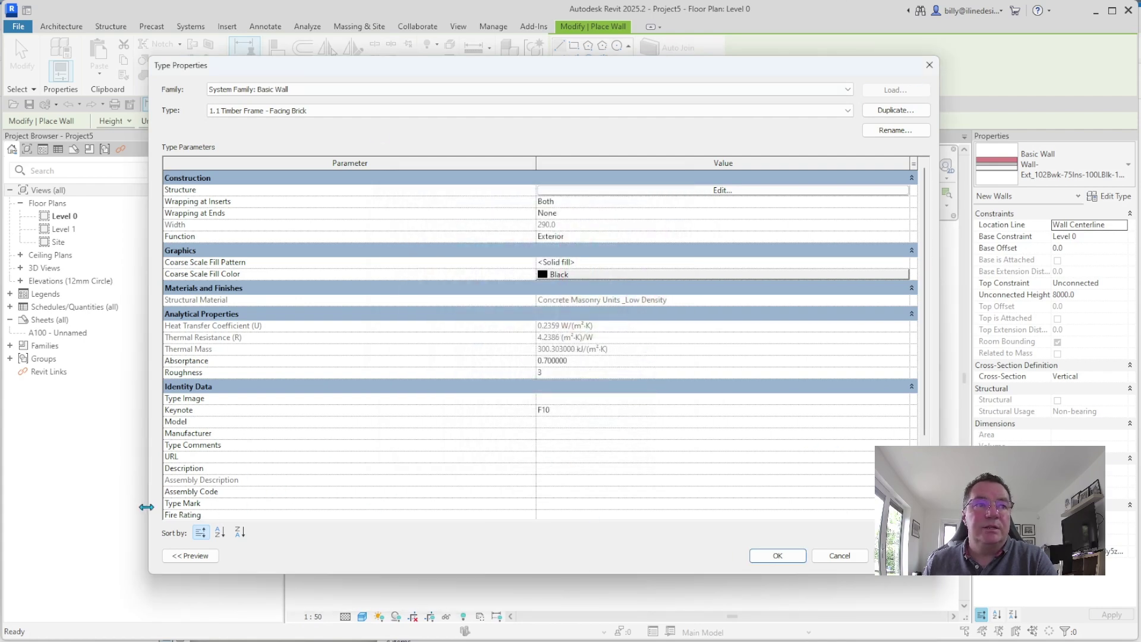
pyautogui.click(549, 503)
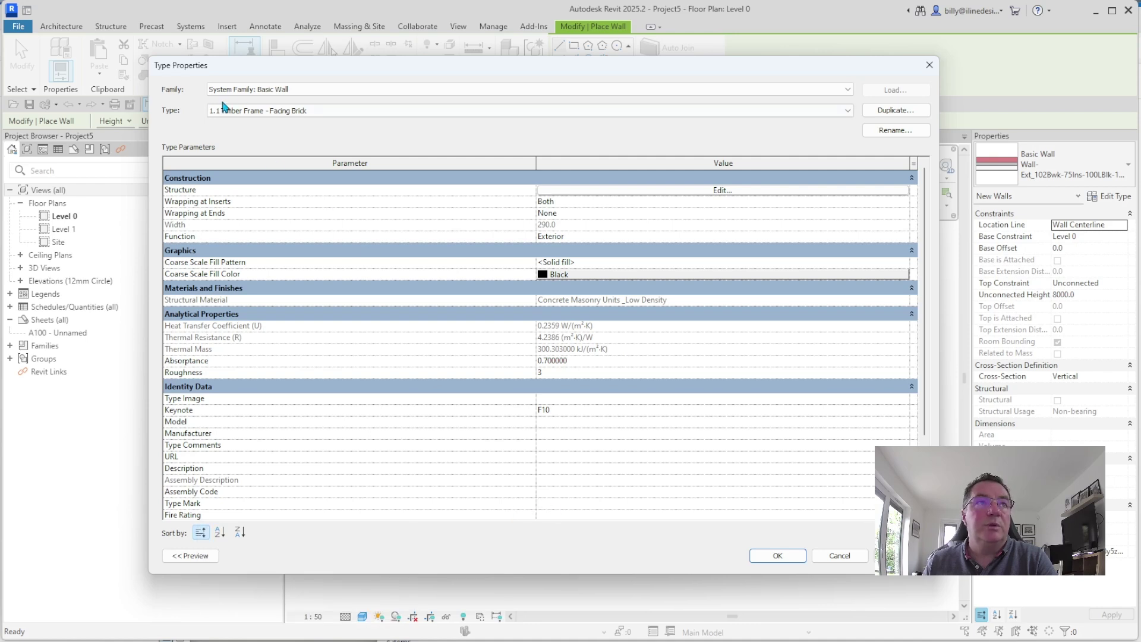
pyautogui.write('1.1')
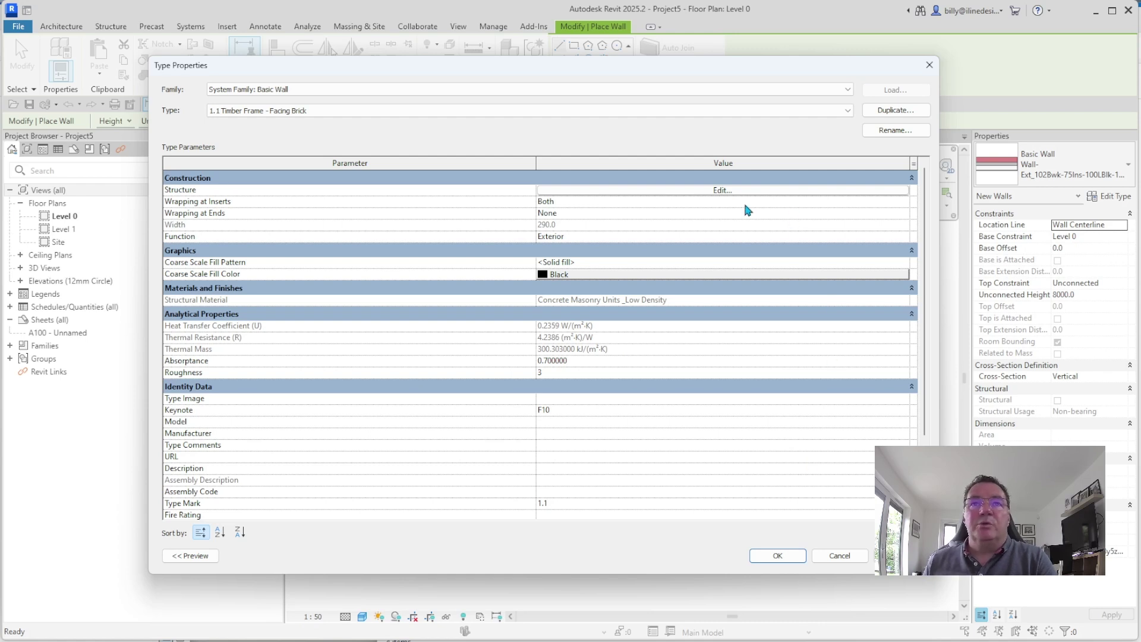
# - In the wall's layer structure, assign the Air material to the Thermal/Air layer and set its thickness to 50
pyautogui.click(695, 192)
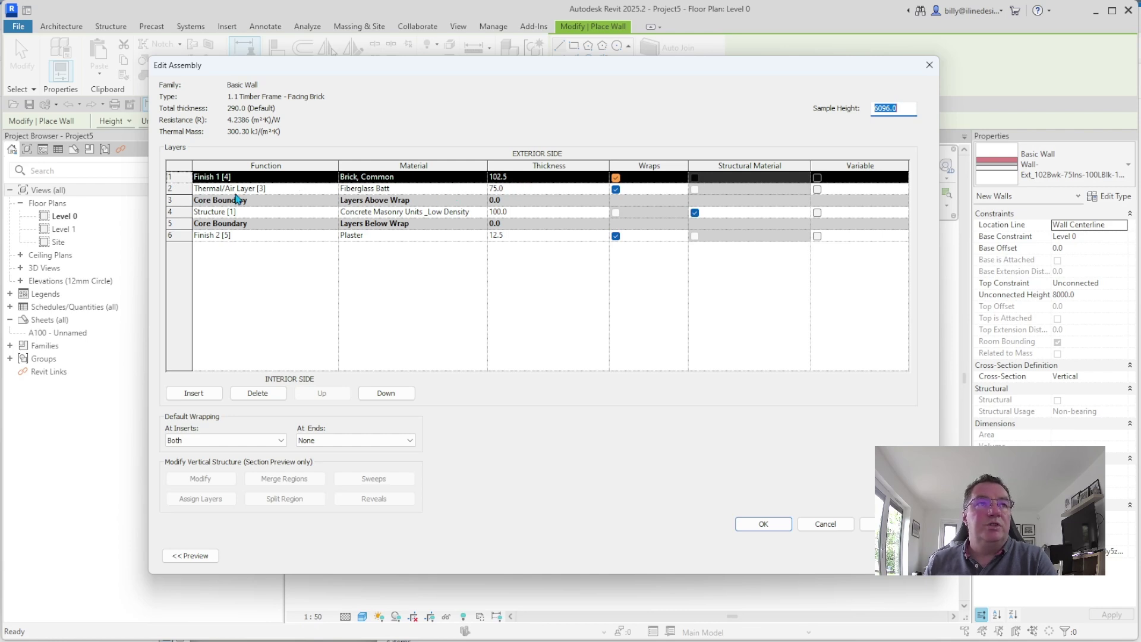
pyautogui.click(416, 189)
pyautogui.click(480, 188)
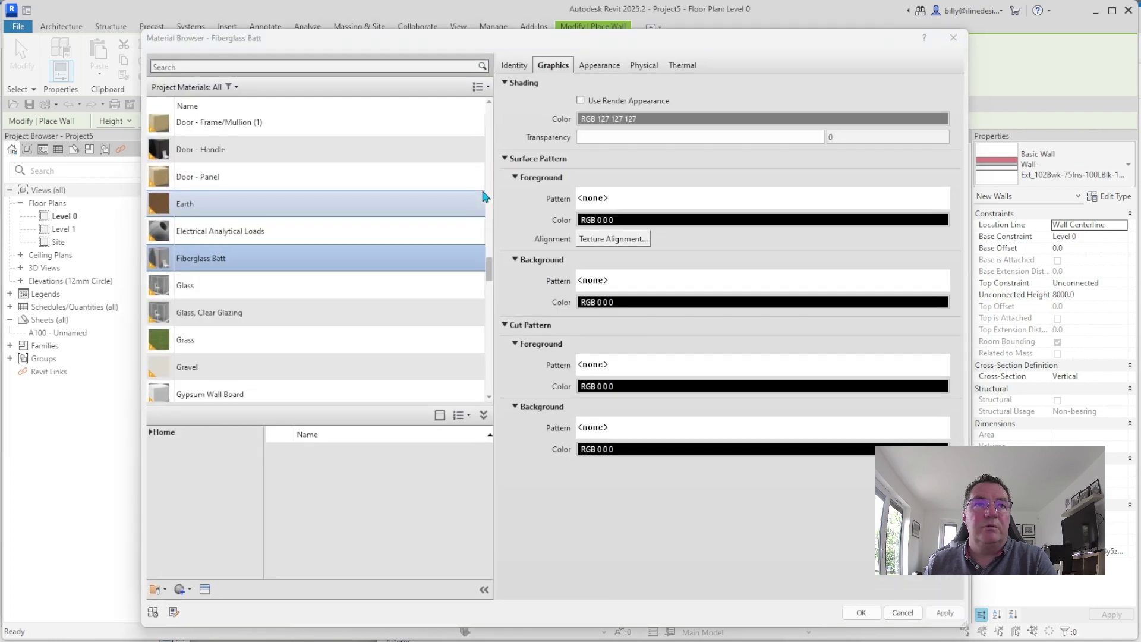
pyautogui.click(277, 66)
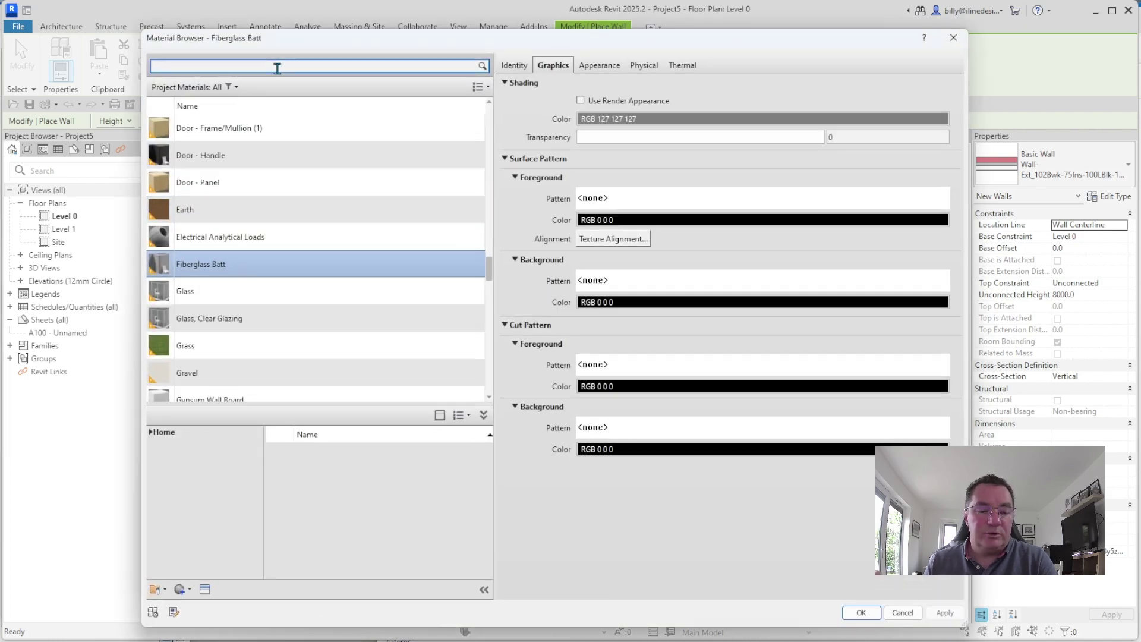
pyautogui.write('air')
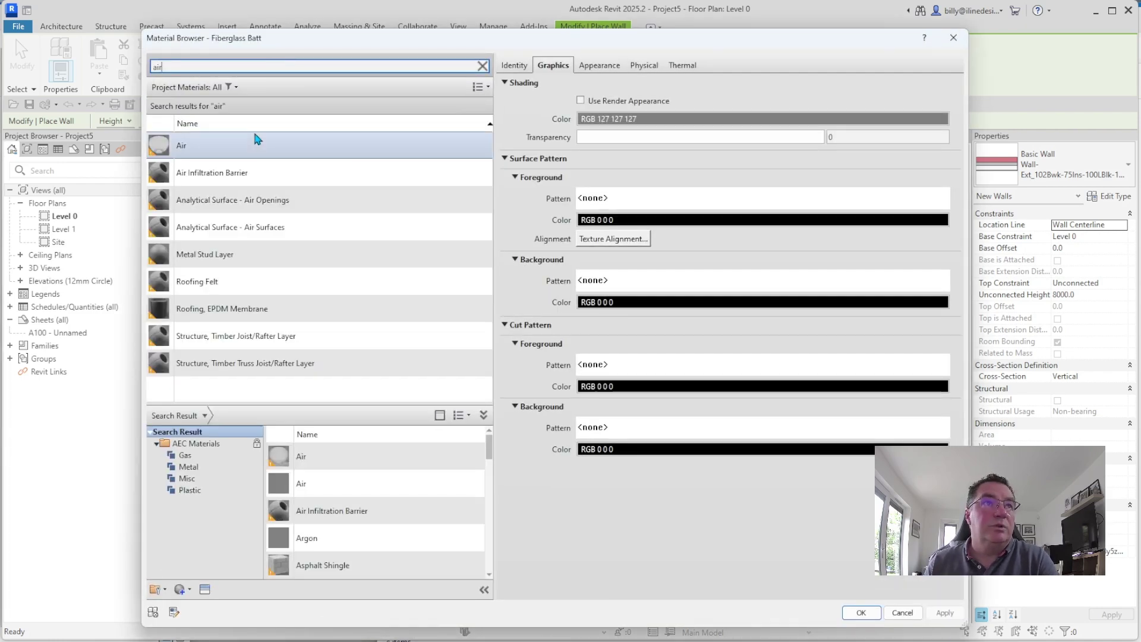
pyautogui.click(256, 140)
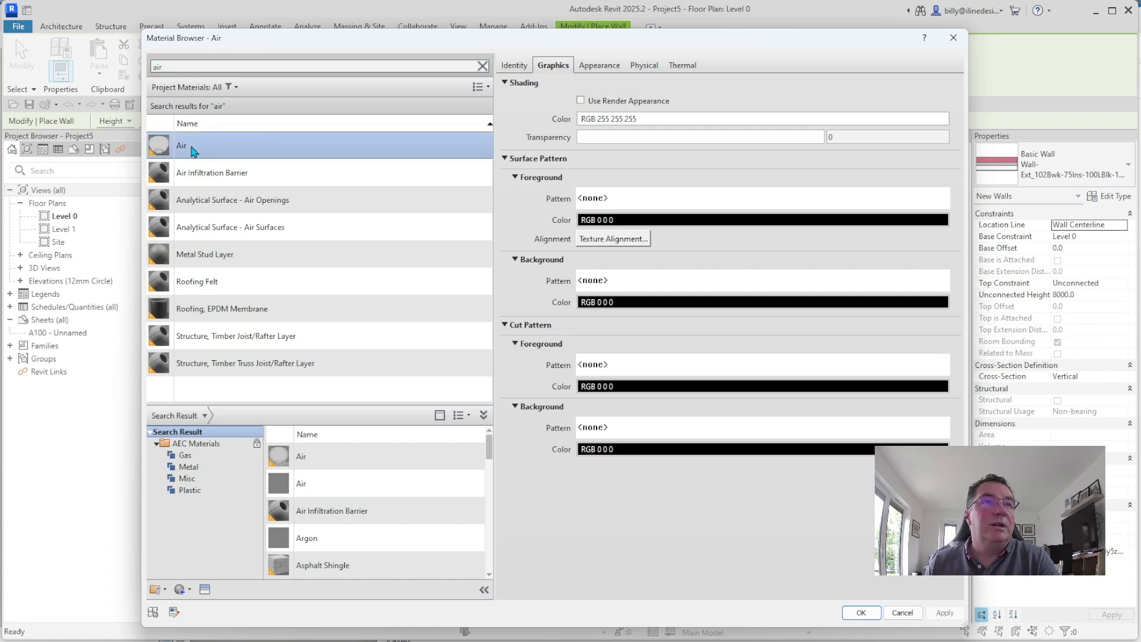
pyautogui.click(860, 612)
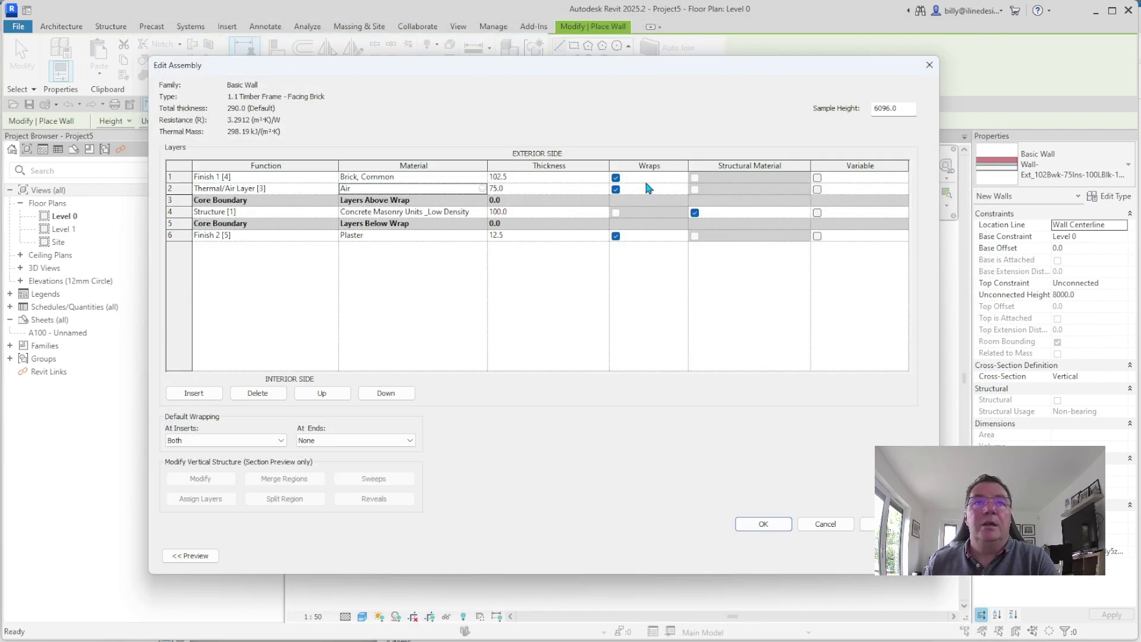
pyautogui.click(536, 189)
pyautogui.write('50')
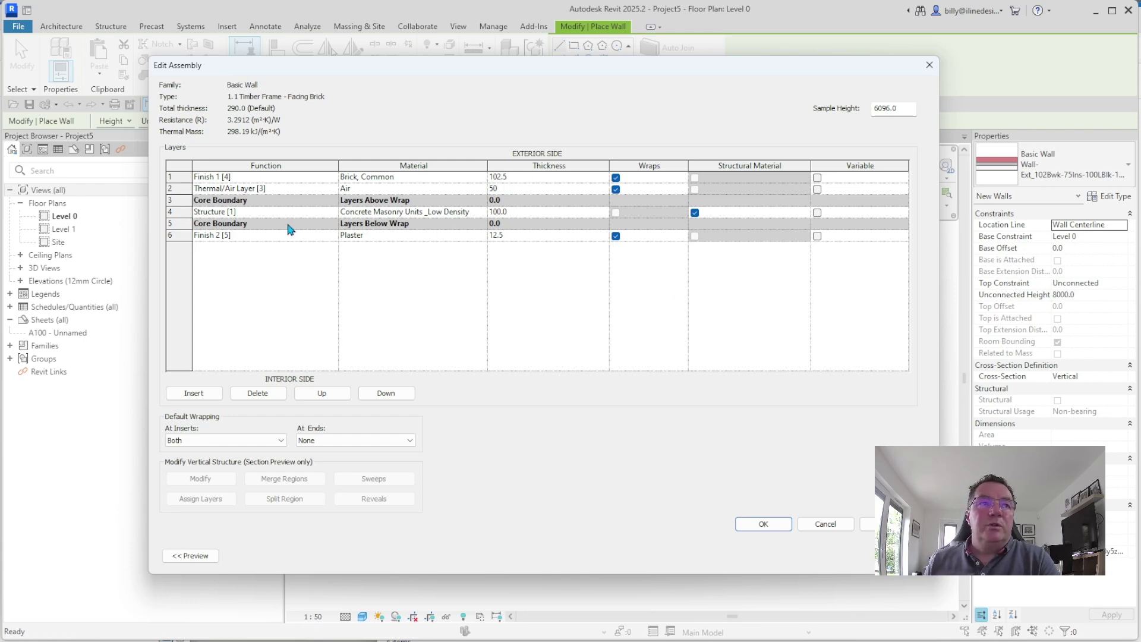
# - For the Structure layer's material, search for "timber" and add Timber, C24 from the AEC library to the project materials
pyautogui.click(481, 212)
pyautogui.click(482, 212)
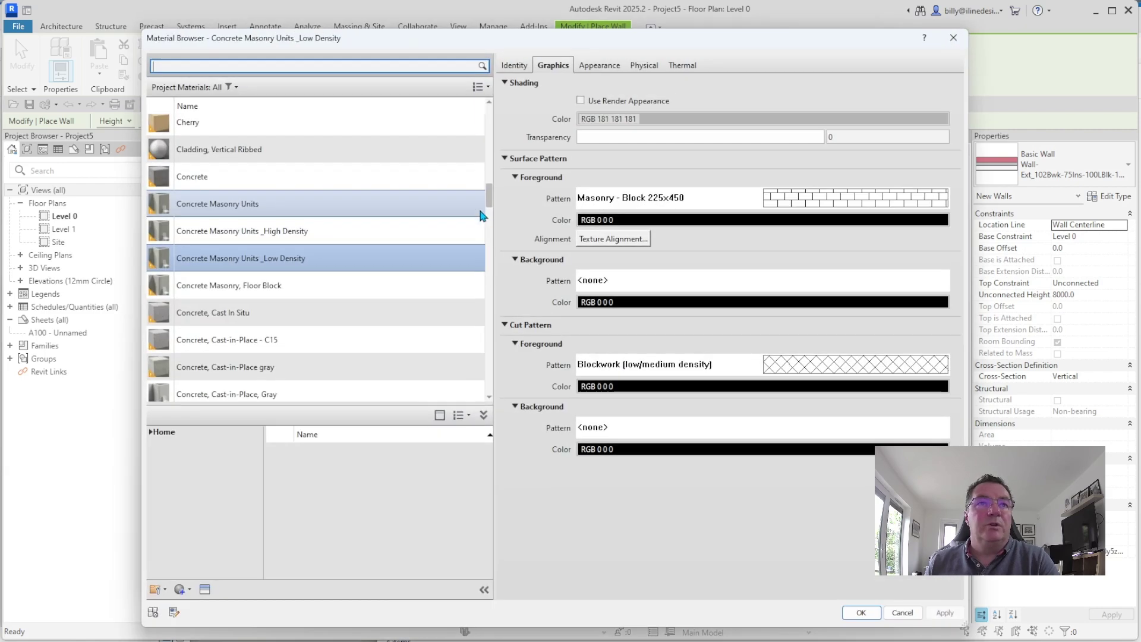
pyautogui.click(276, 67)
pyautogui.write('timber')
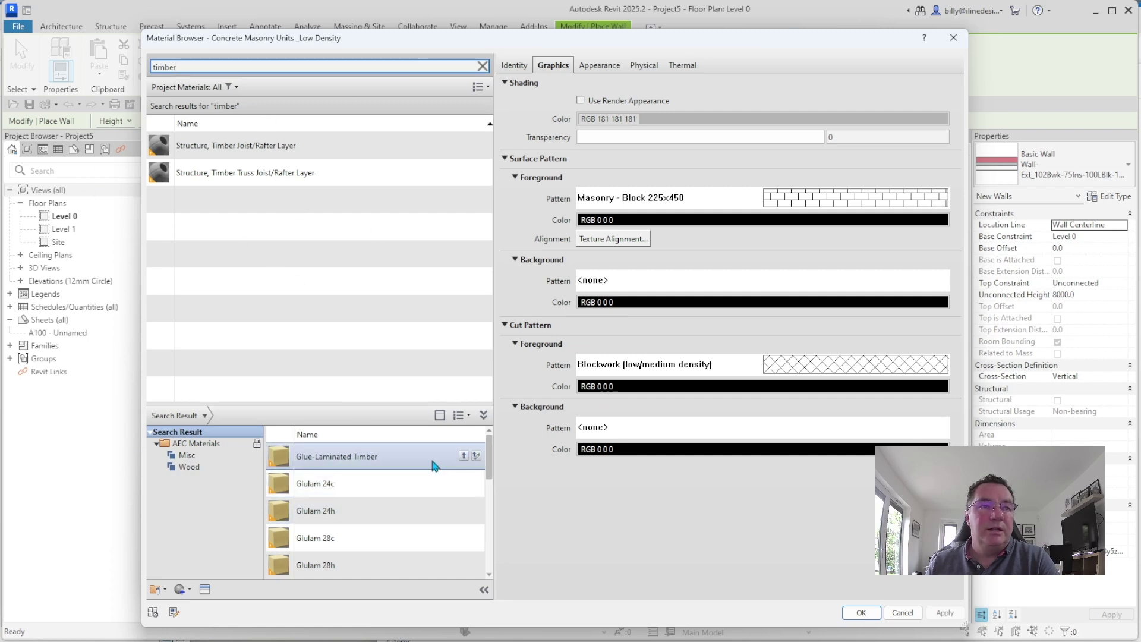
pyautogui.scroll(-5, 432, 465)
pyautogui.scroll(-3, 397, 480)
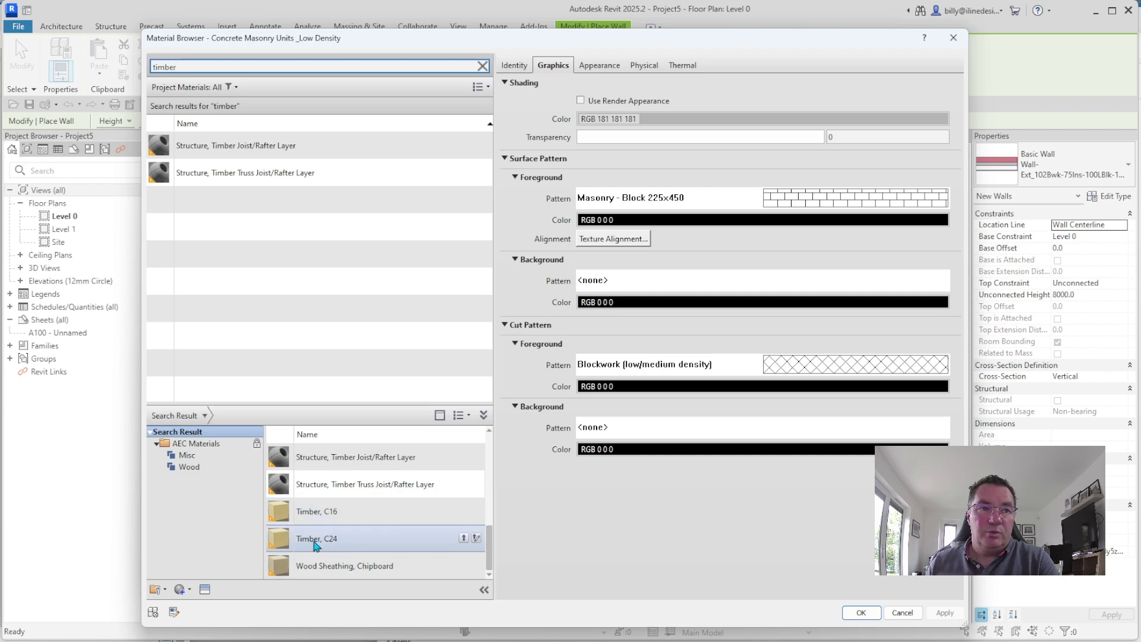
pyautogui.click(464, 538)
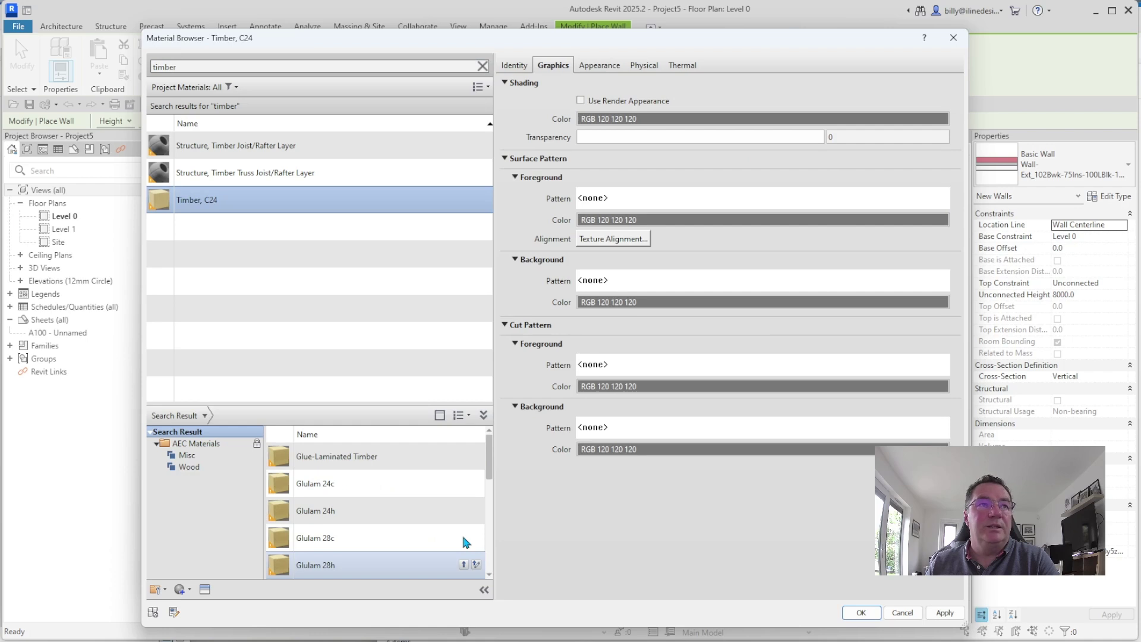
# - Rename the Timber, C24 project material as "Timber Frame - External"
pyautogui.rightClick(238, 204)
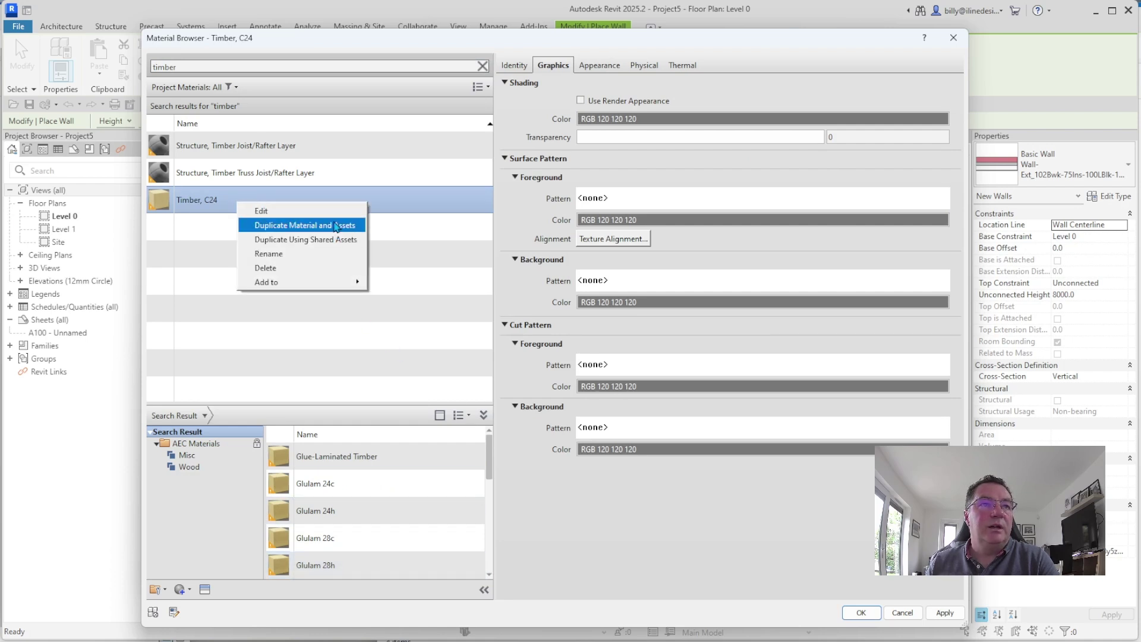
pyautogui.click(314, 253)
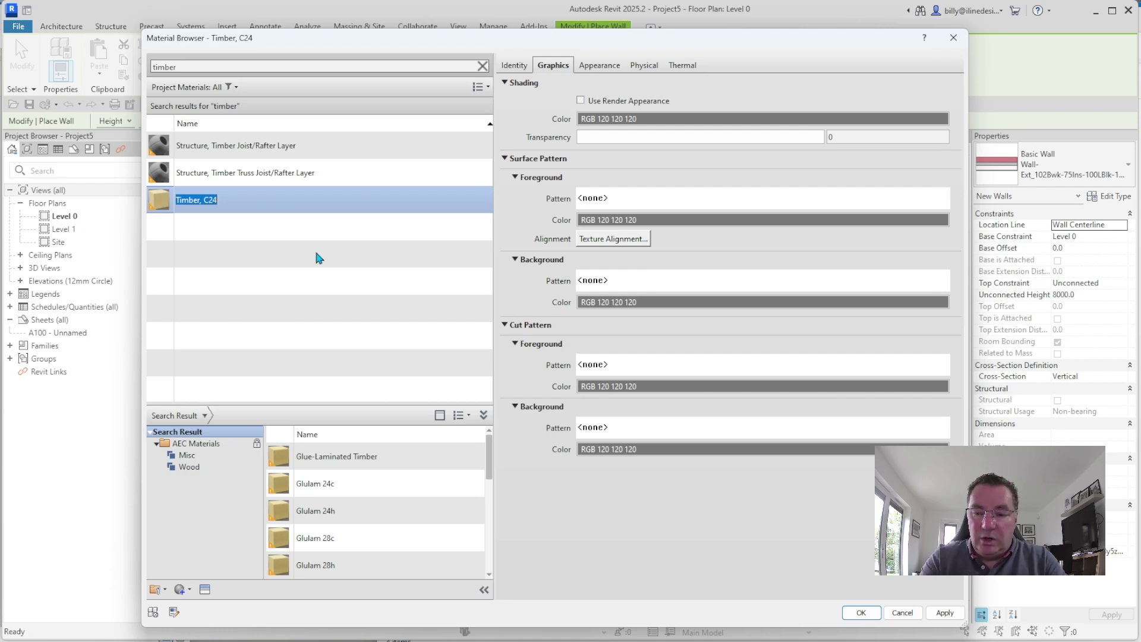
pyautogui.write('Timber ')
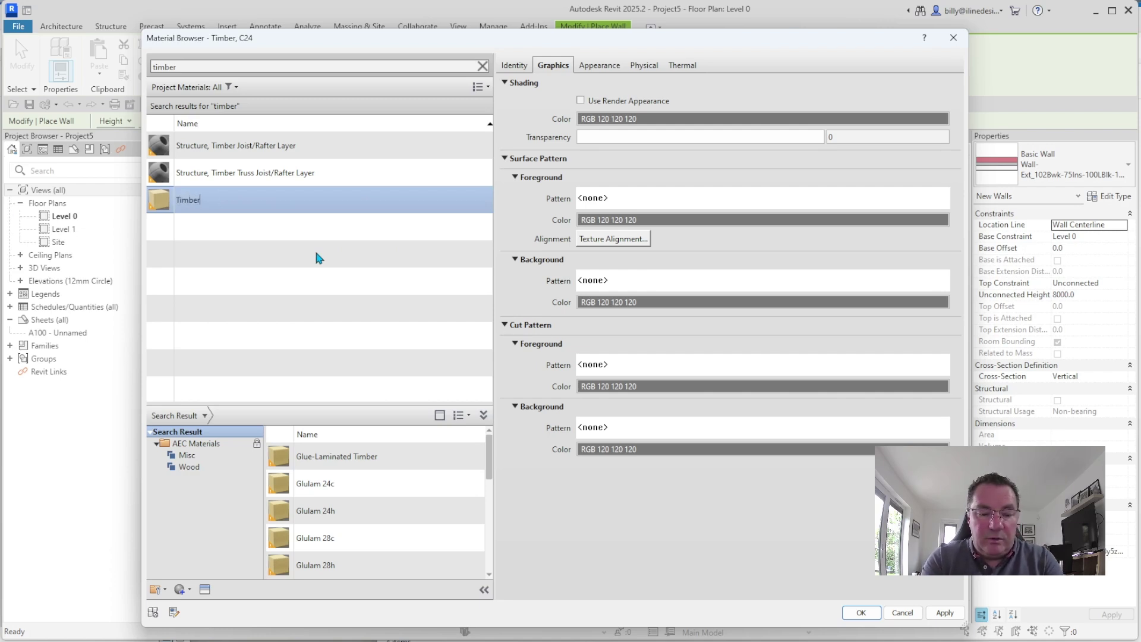
pyautogui.write('Fra')
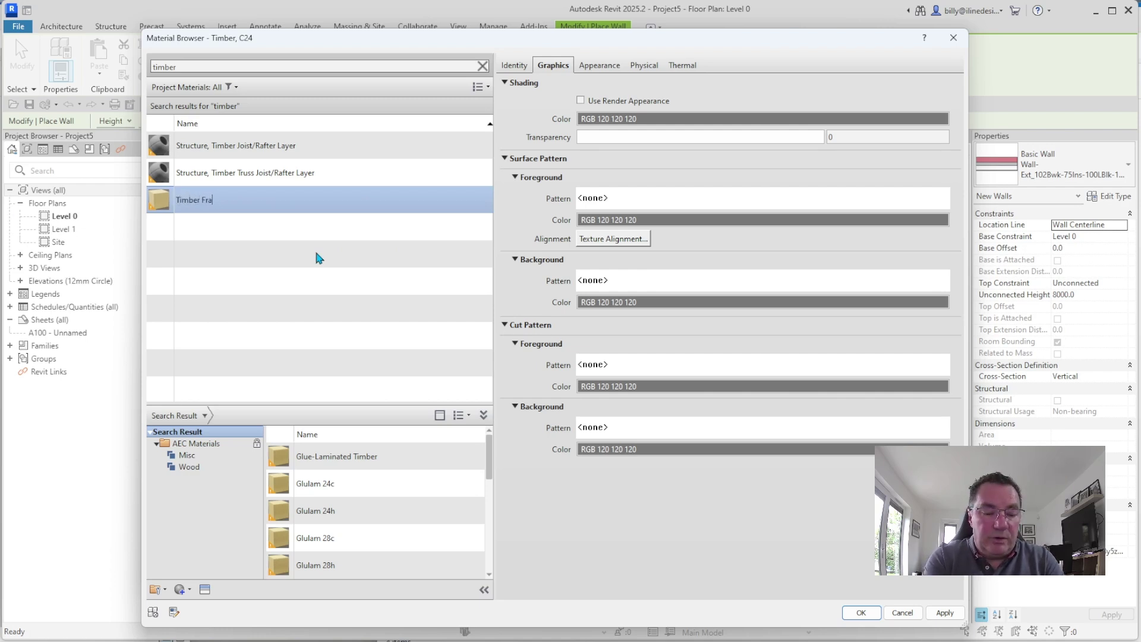
pyautogui.write('me - External')
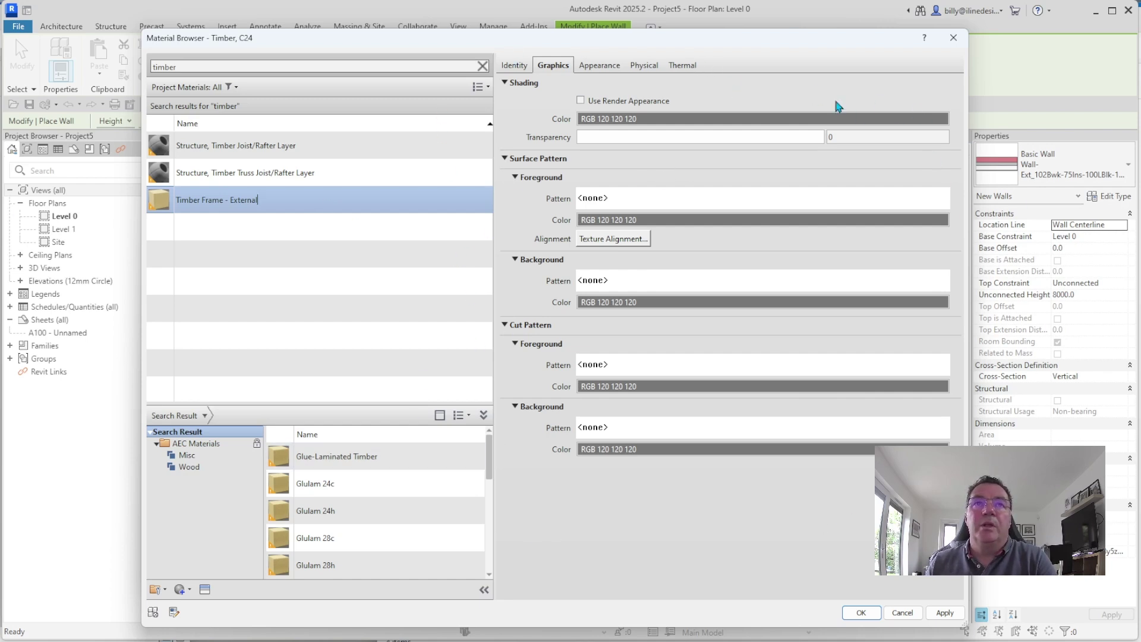
# - Set the shading color of the Timber Frame - External material to the light brown RGB 211 152 107
pyautogui.click(642, 121)
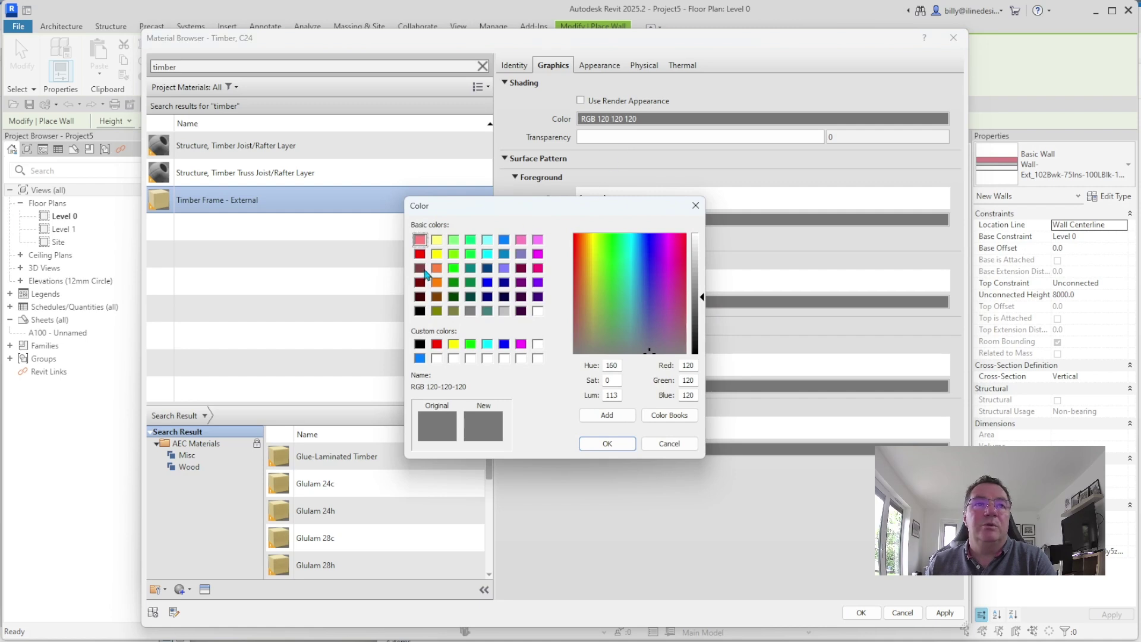
pyautogui.click(437, 268)
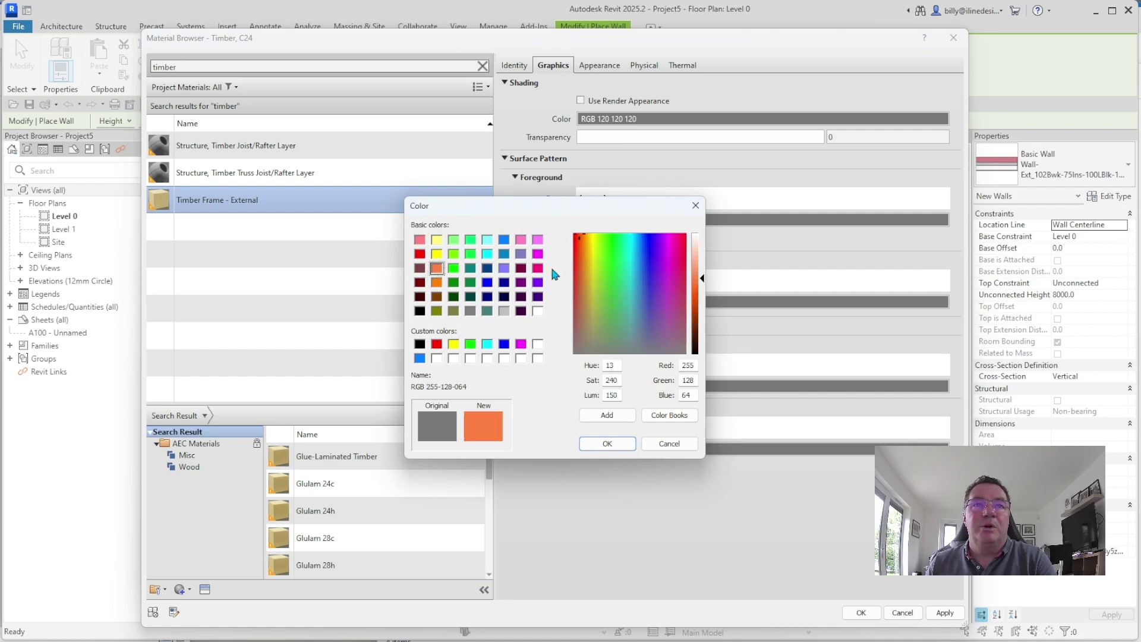
pyautogui.moveTo(597, 240); pyautogui.dragTo(582, 290)
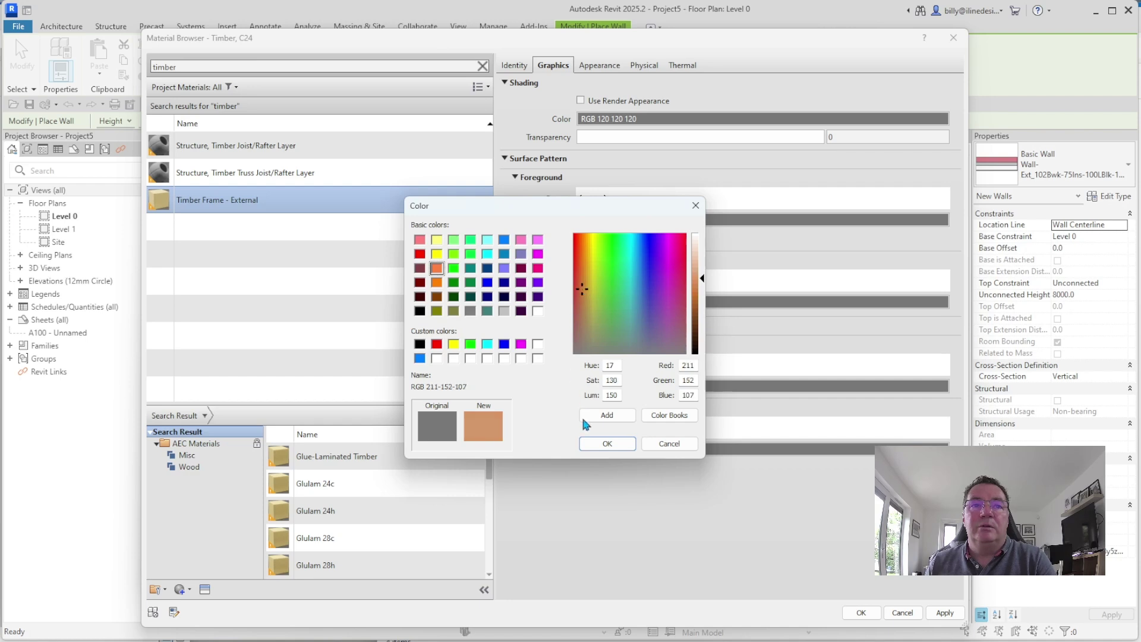
pyautogui.click(605, 443)
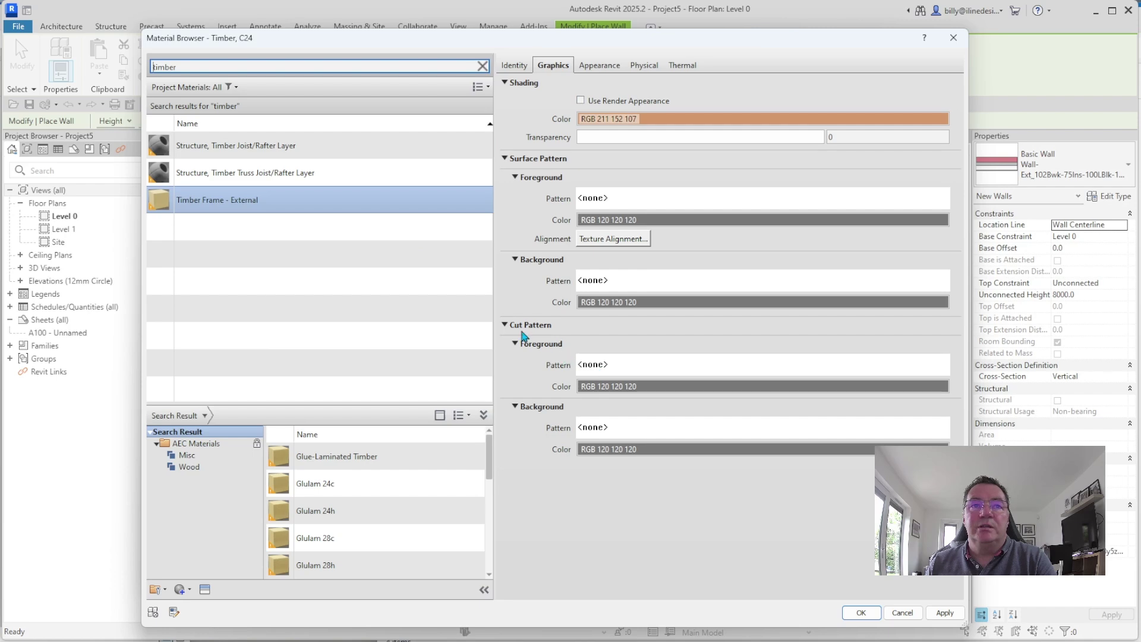
# - Give the timber frame material a Crosshatch 3mm cut foreground pattern in light grey, RGB 185 185 185
pyautogui.click(634, 366)
pyautogui.moveTo(652, 304); pyautogui.dragTo(653, 330)
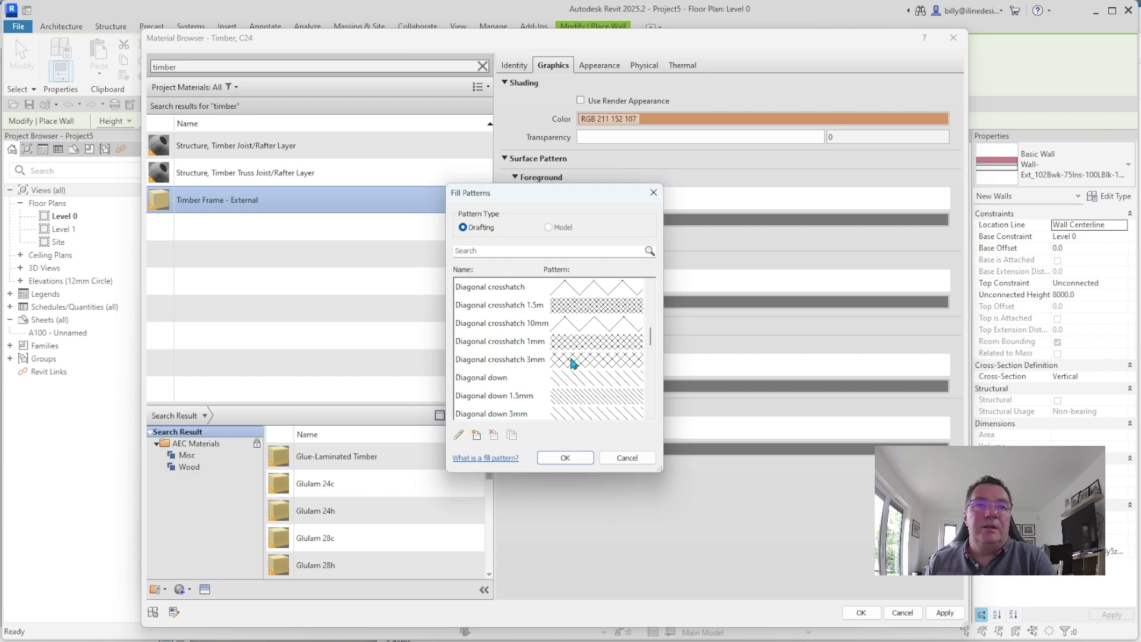
pyautogui.scroll(2, 572, 362)
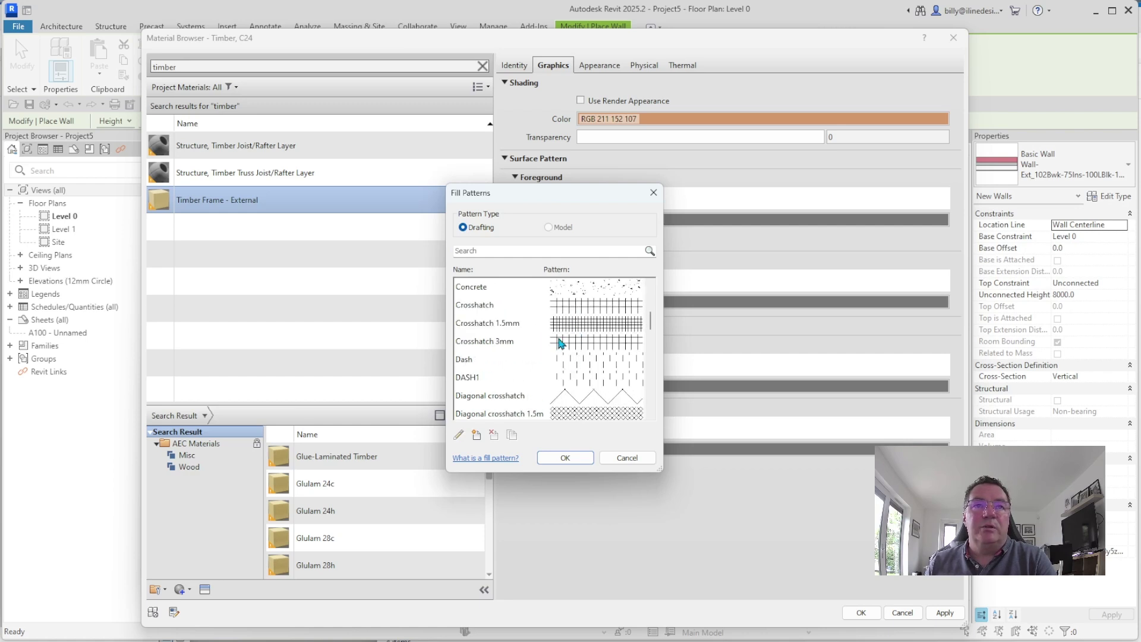
pyautogui.click(560, 342)
pyautogui.click(565, 459)
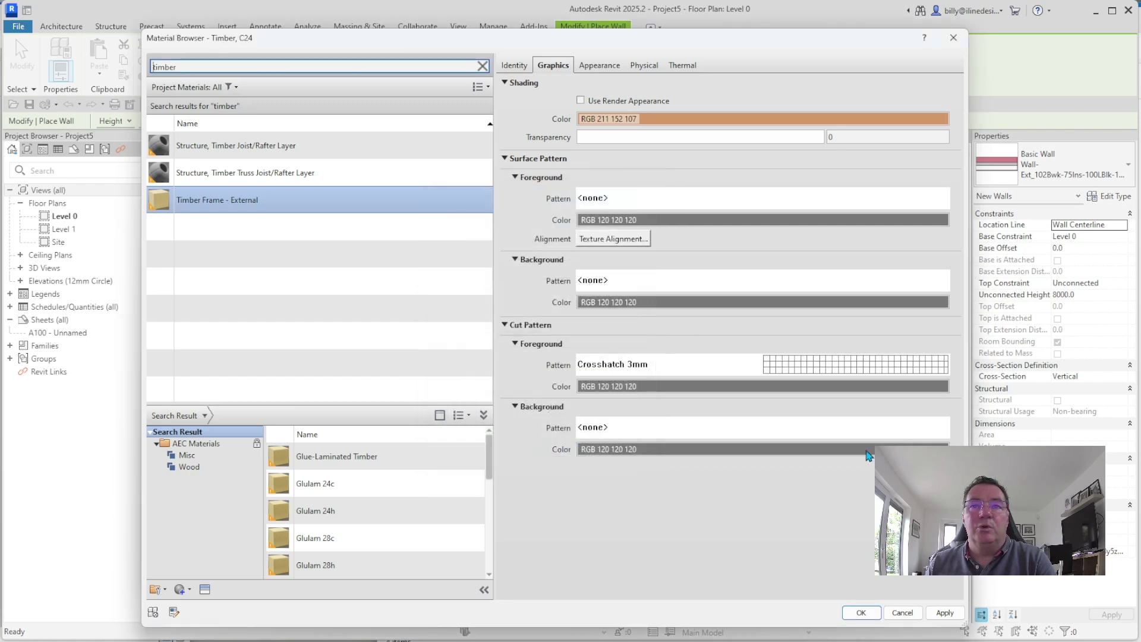
pyautogui.click(644, 393)
pyautogui.moveTo(705, 300); pyautogui.dragTo(703, 272)
pyautogui.click(588, 440)
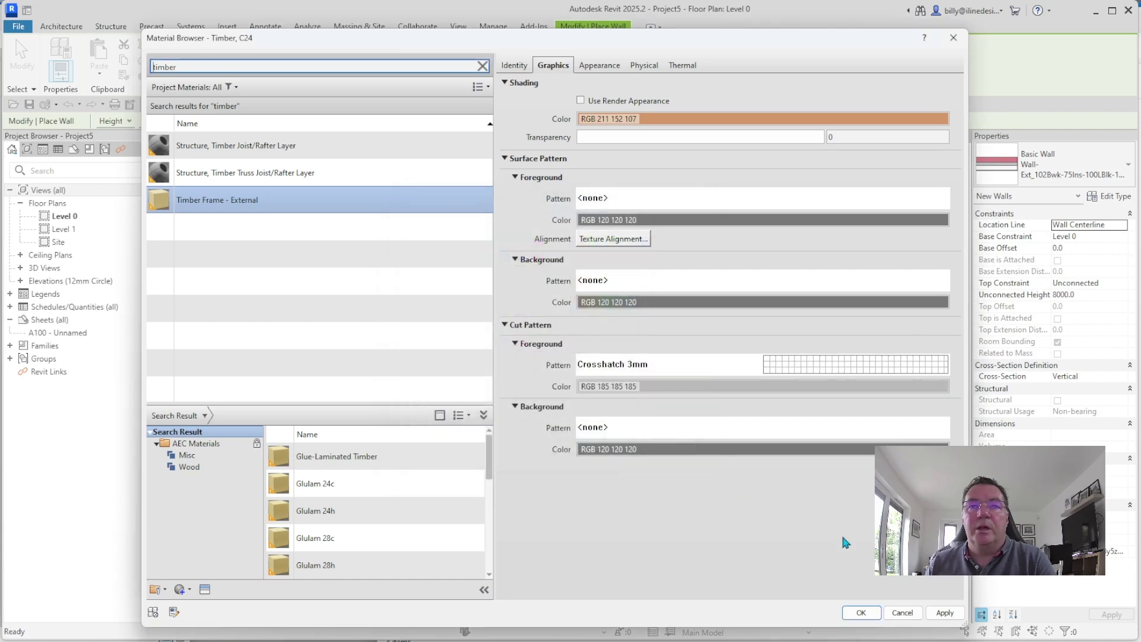
# - Assign Timber Frame - External to the wall's Structure layer and set that layer's thickness to 145
pyautogui.click(860, 613)
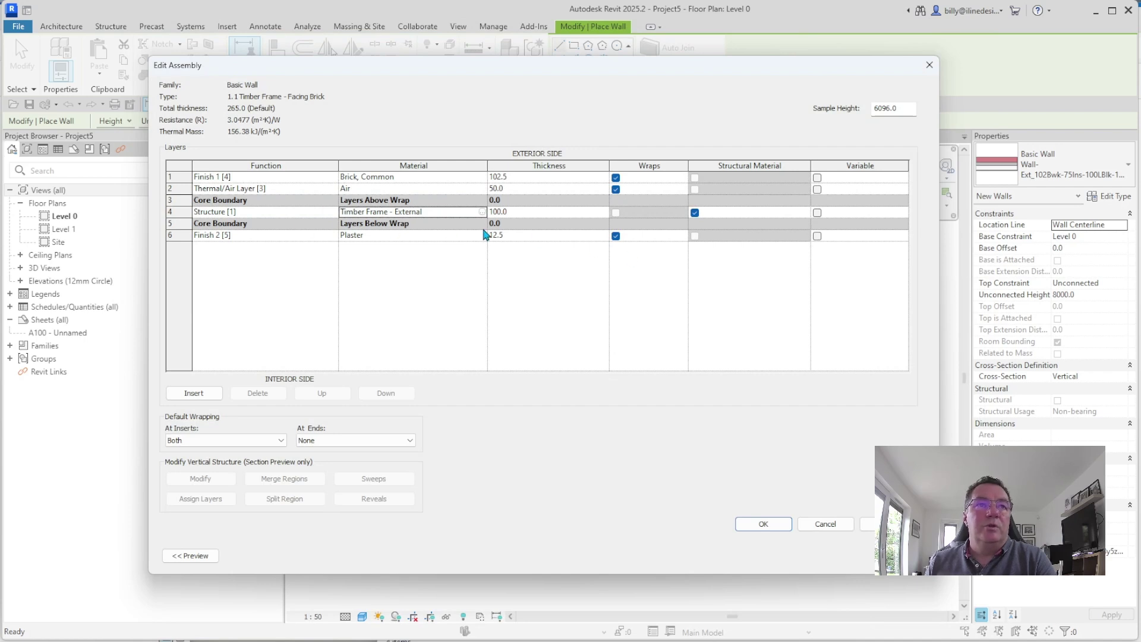
pyautogui.click(525, 211)
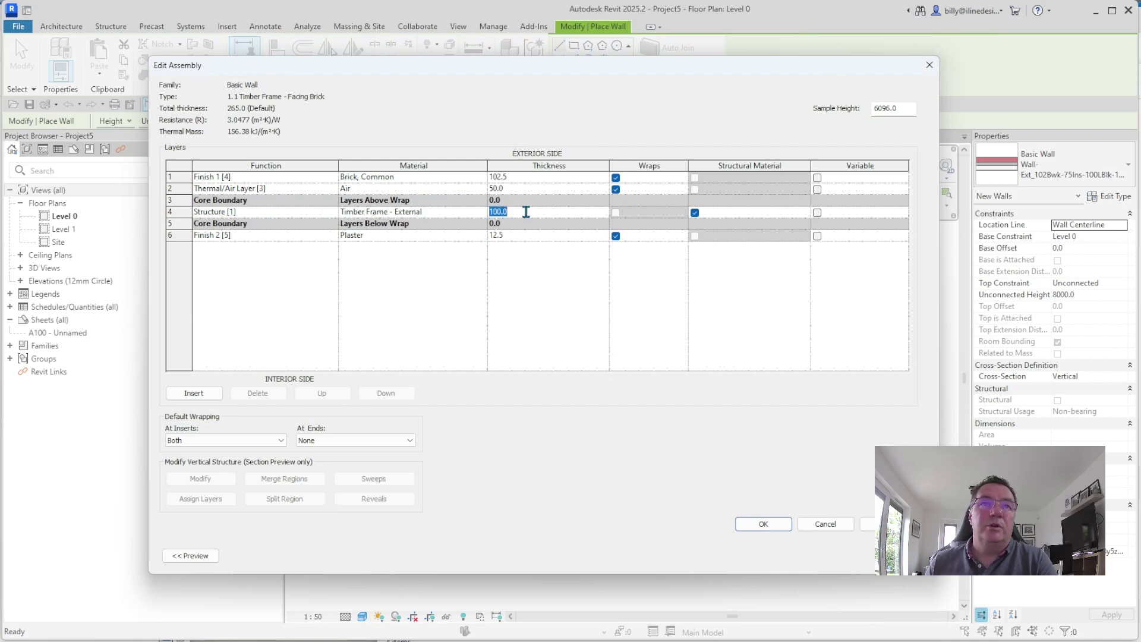
pyautogui.write('145')
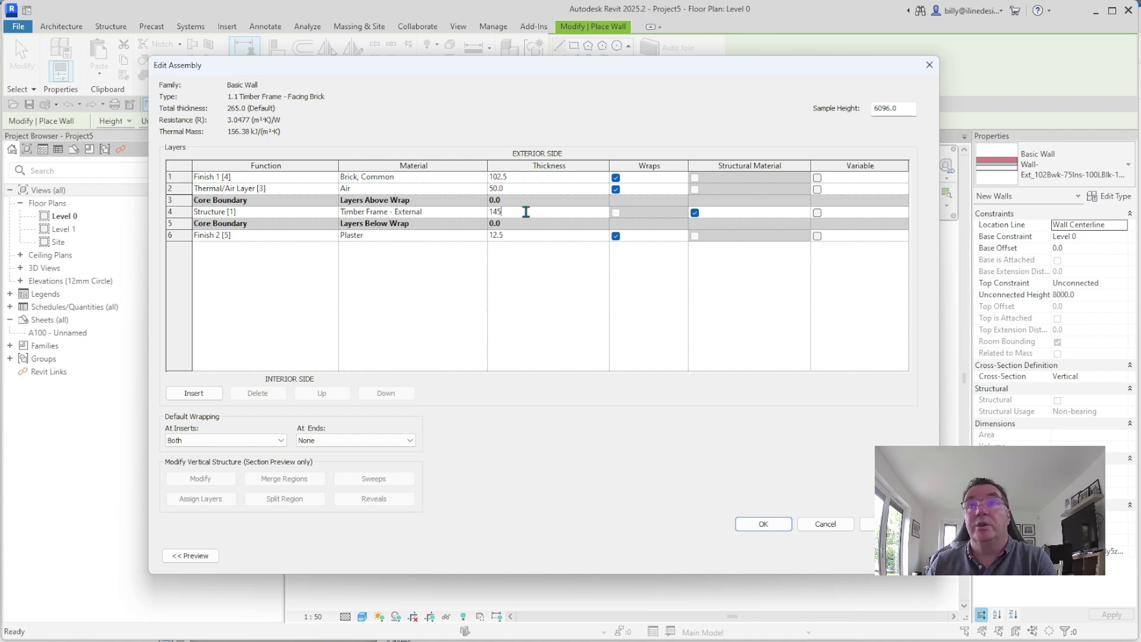
# - Insert a new layer just outside the exterior core boundary and set its function to Substrate [2]
pyautogui.click(193, 394)
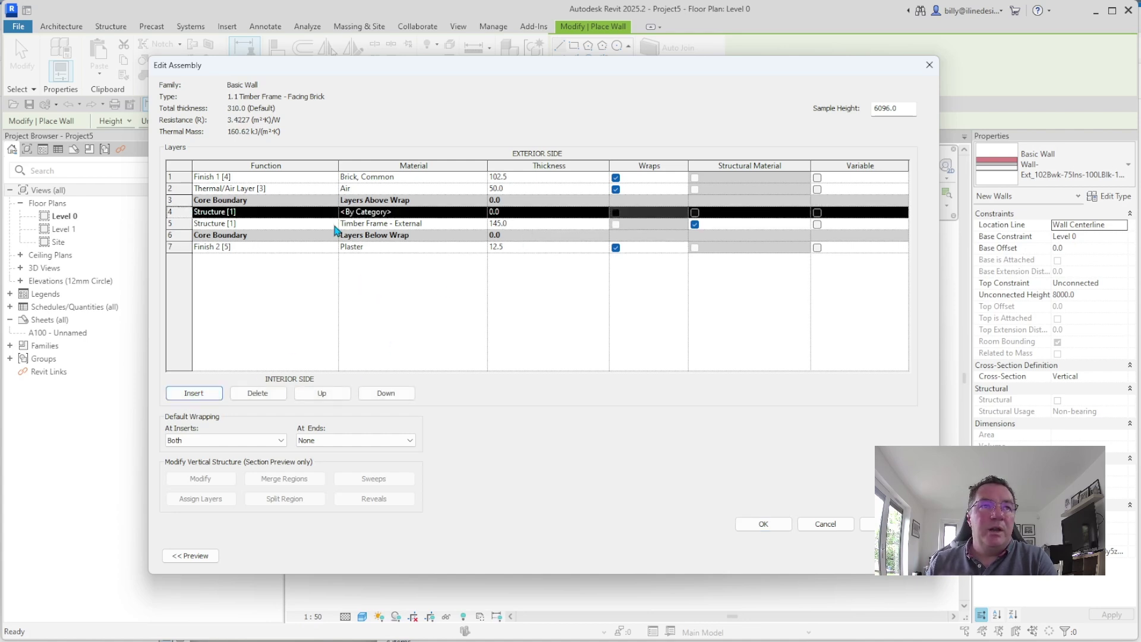
pyautogui.click(322, 394)
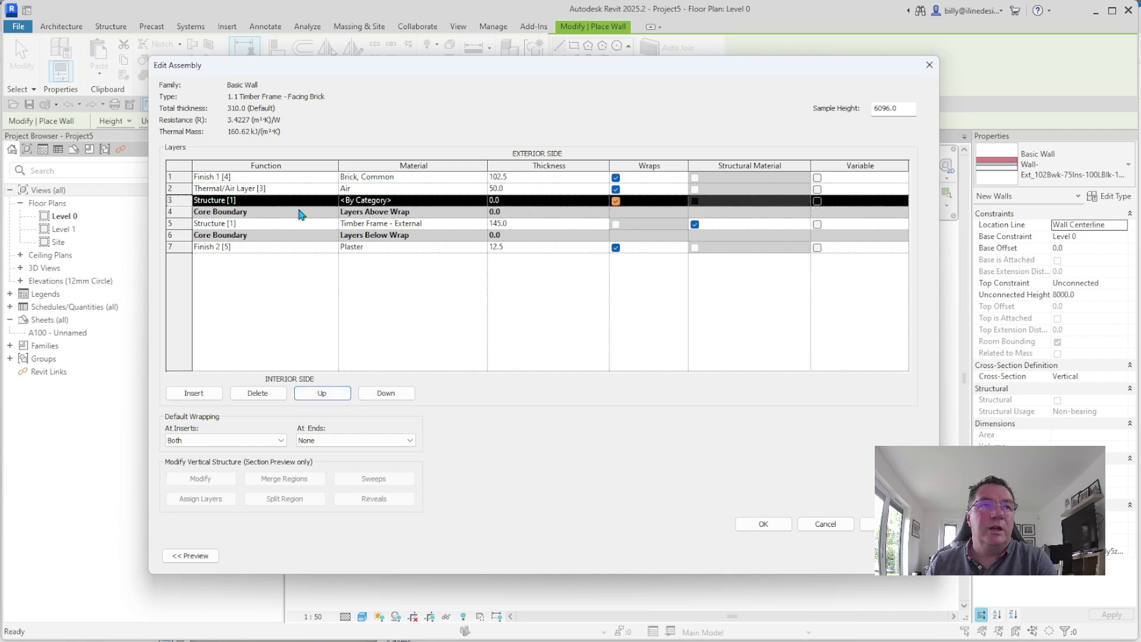
pyautogui.click(337, 204)
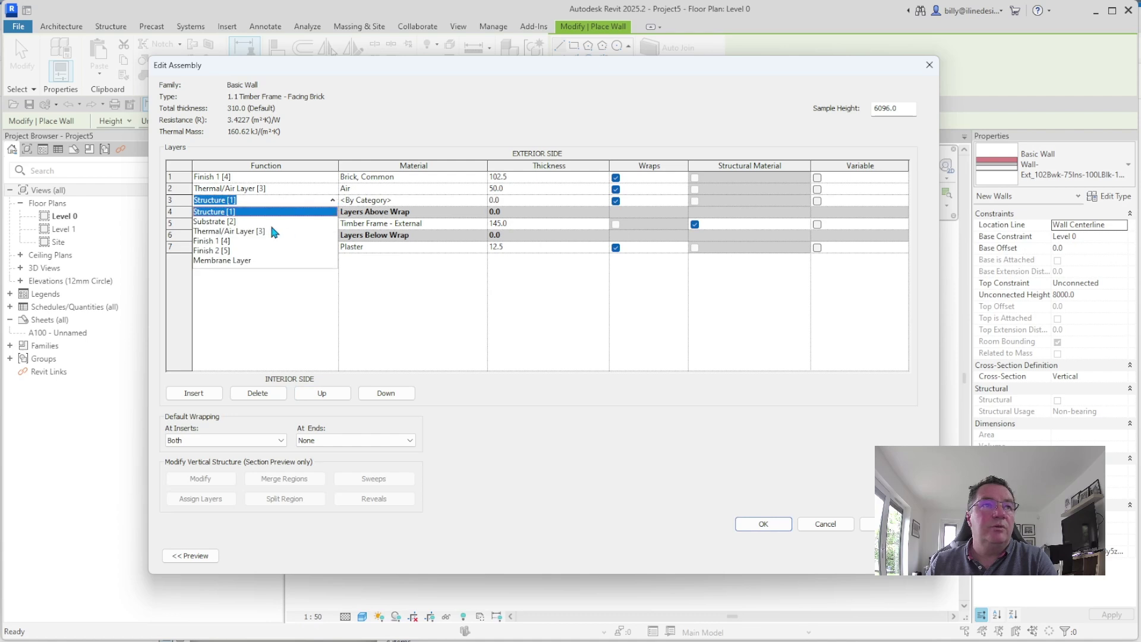
pyautogui.click(237, 223)
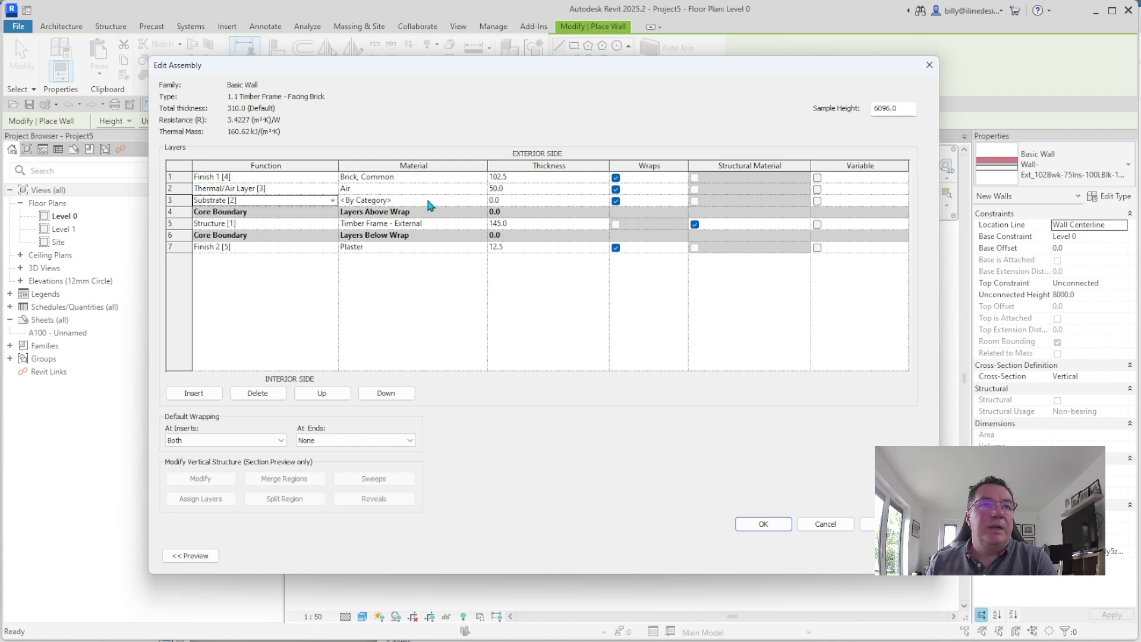
# - For the Substrate layer's material, search for "strand" and add Oriented Strand Board from the AEC library to the project materials
pyautogui.click(484, 202)
pyautogui.click(481, 201)
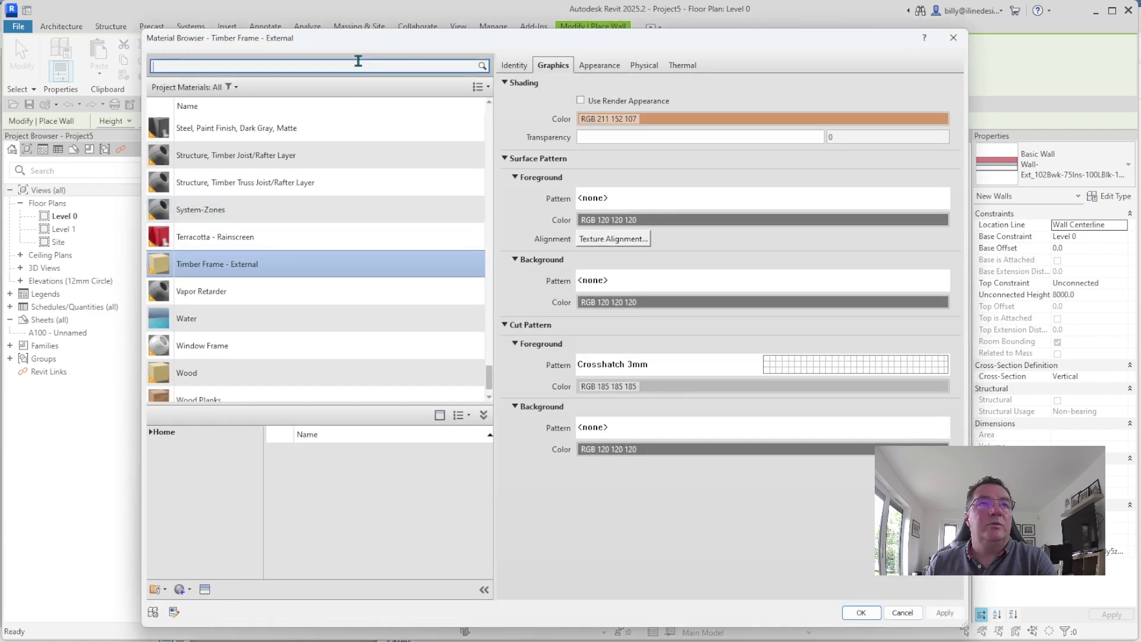
pyautogui.click(358, 66)
pyautogui.write('strand')
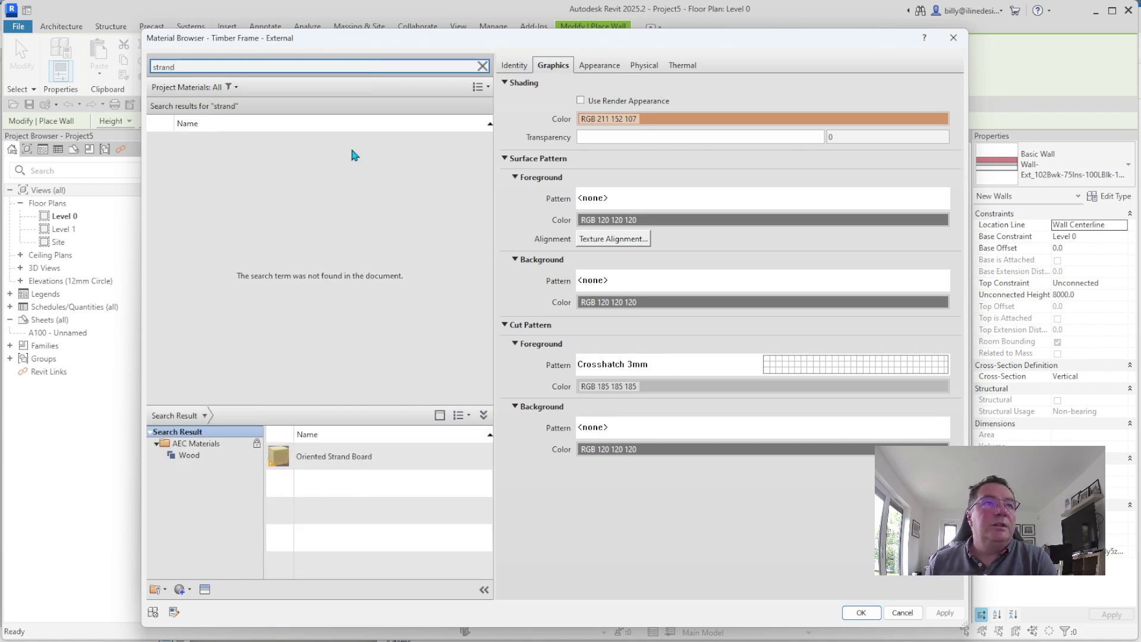
pyautogui.click(379, 458)
pyautogui.moveTo(473, 458)
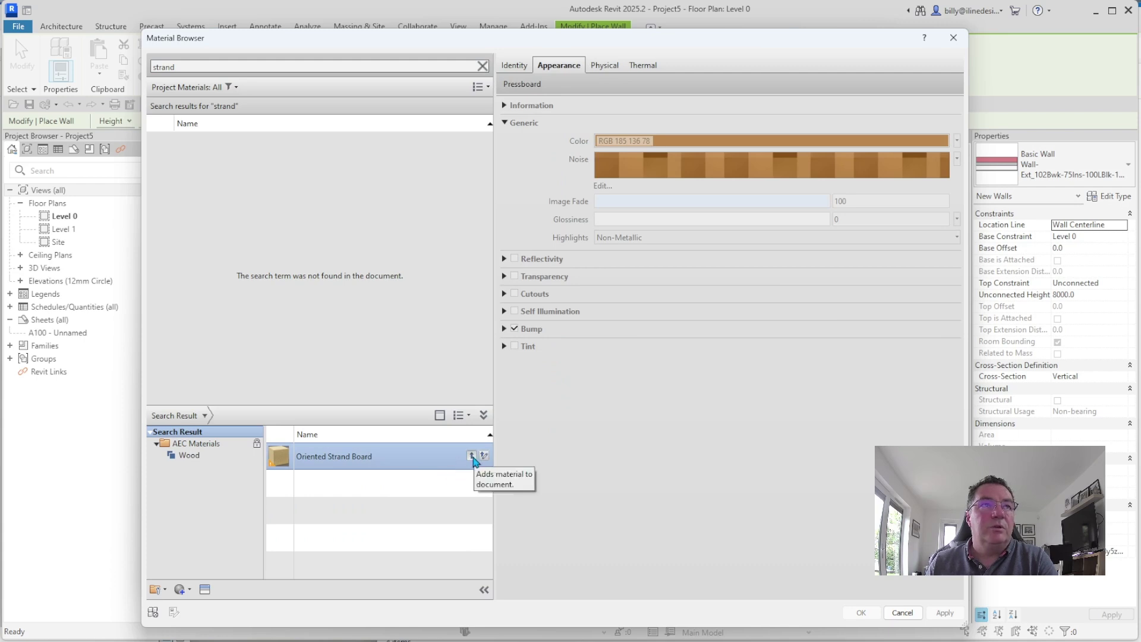
pyautogui.click(472, 456)
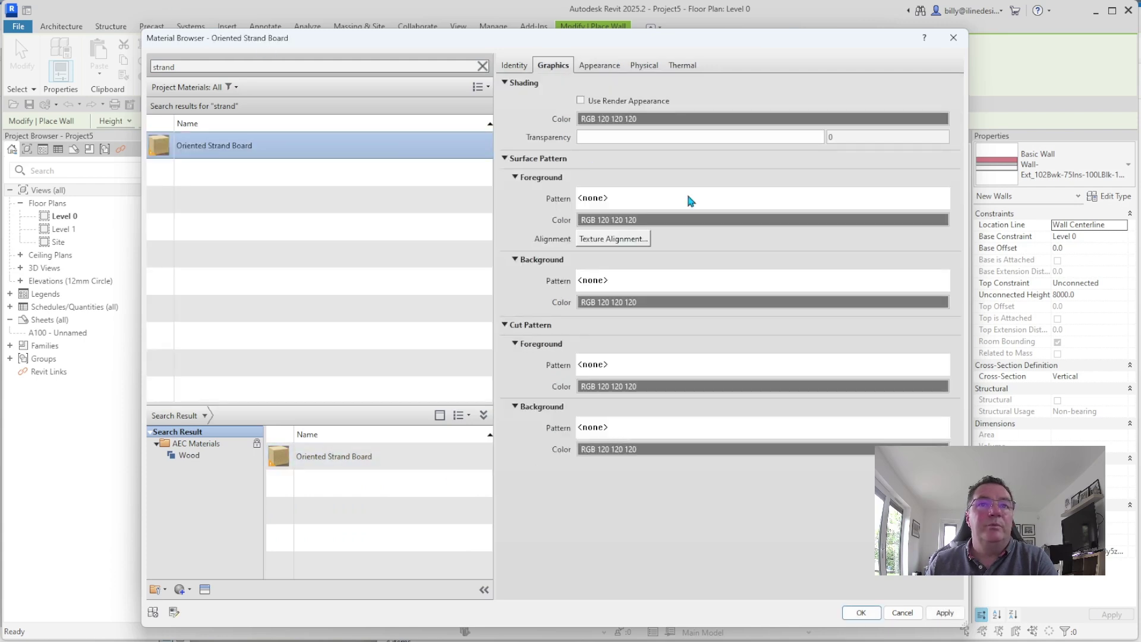
# - Give Oriented Strand Board a solid fill cut foreground pattern in pale yellow, RGB 255 255 147, and apply the change
pyautogui.click(600, 365)
pyautogui.click(603, 306)
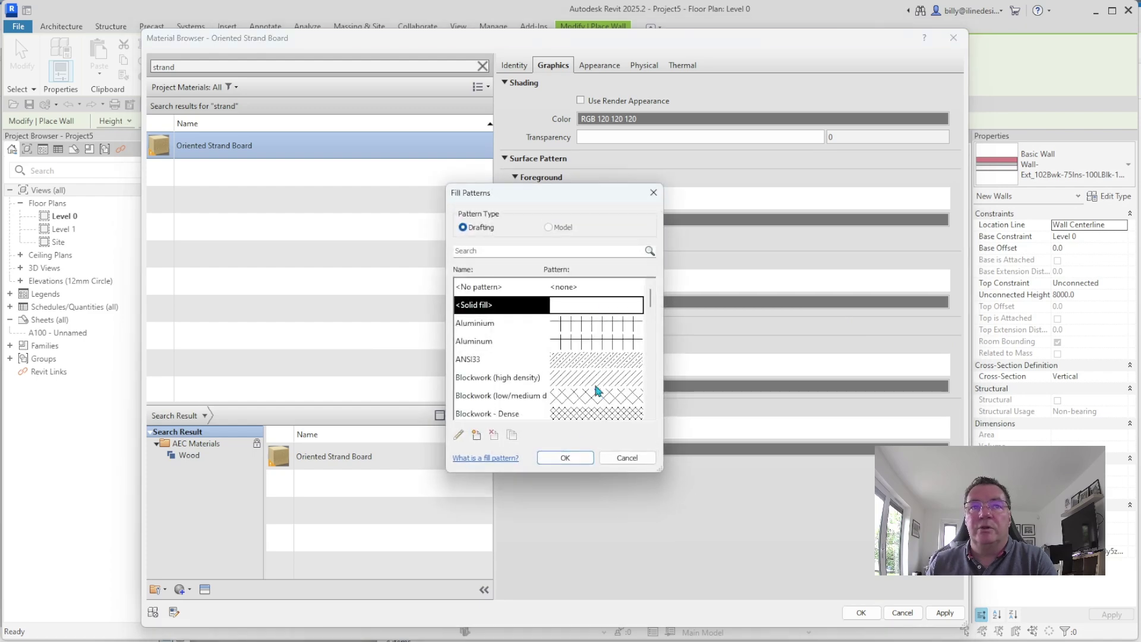
pyautogui.click(563, 453)
pyautogui.click(670, 387)
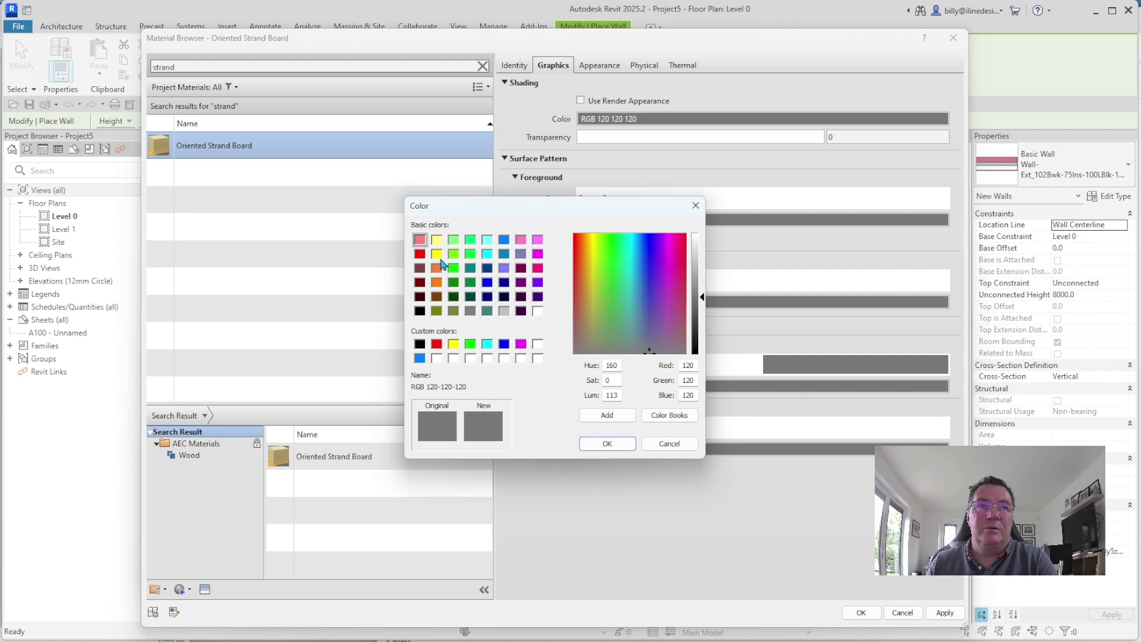
pyautogui.click(437, 255)
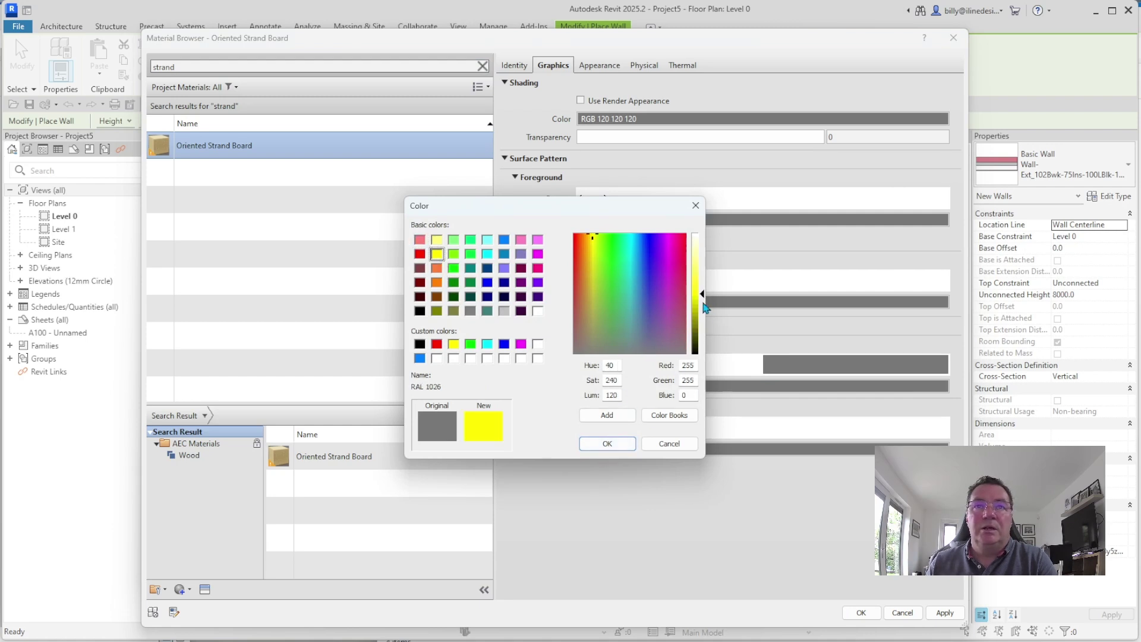
pyautogui.moveTo(705, 307); pyautogui.dragTo(703, 259)
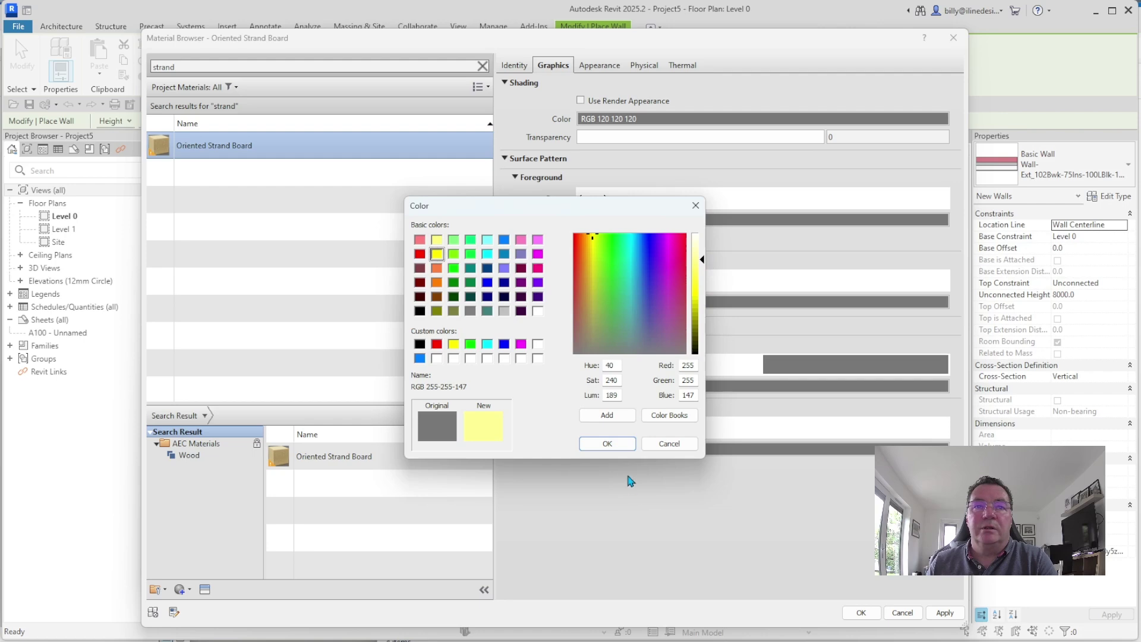
pyautogui.click(606, 443)
pyautogui.click(944, 612)
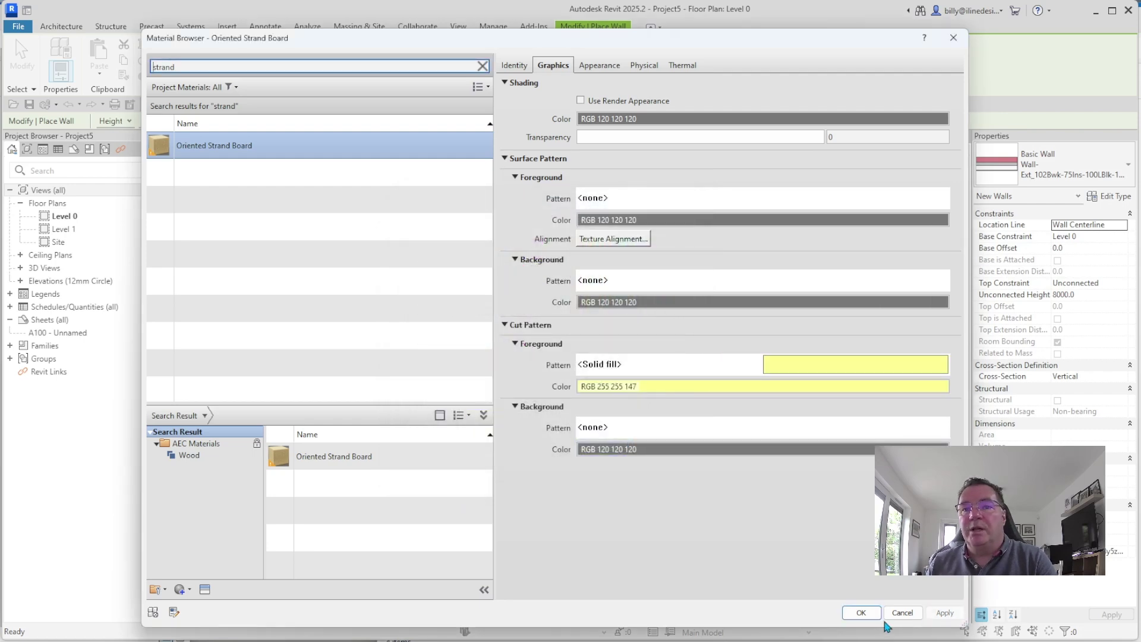
# - Assign Oriented Strand Board to the Substrate layer and set its thickness to 9.5
pyautogui.click(862, 611)
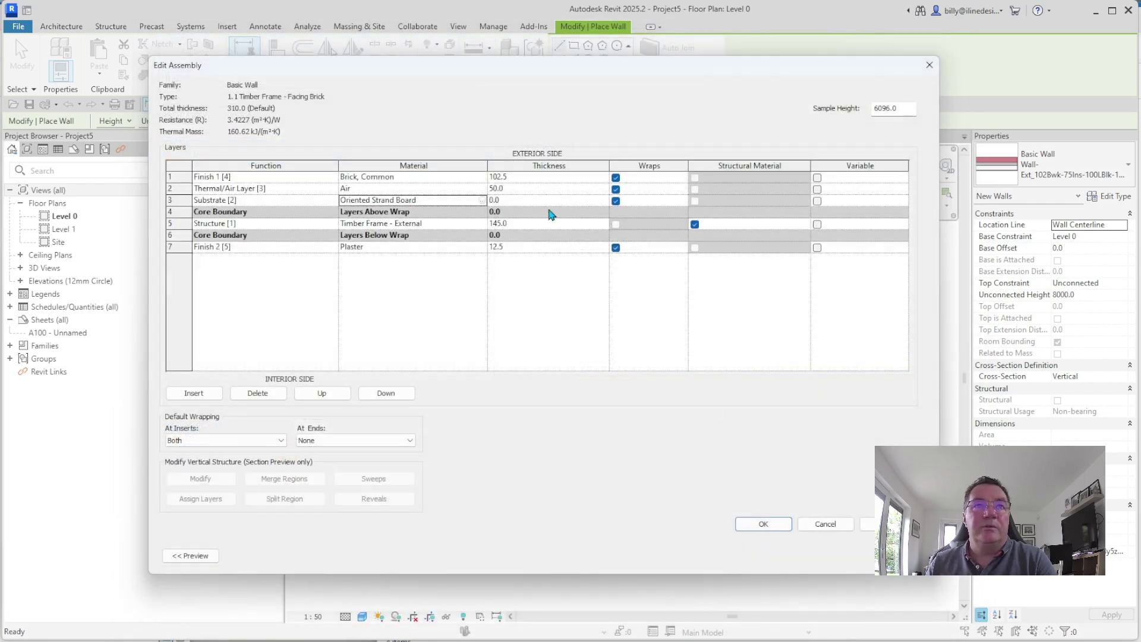
pyautogui.click(546, 200)
pyautogui.write('9.5')
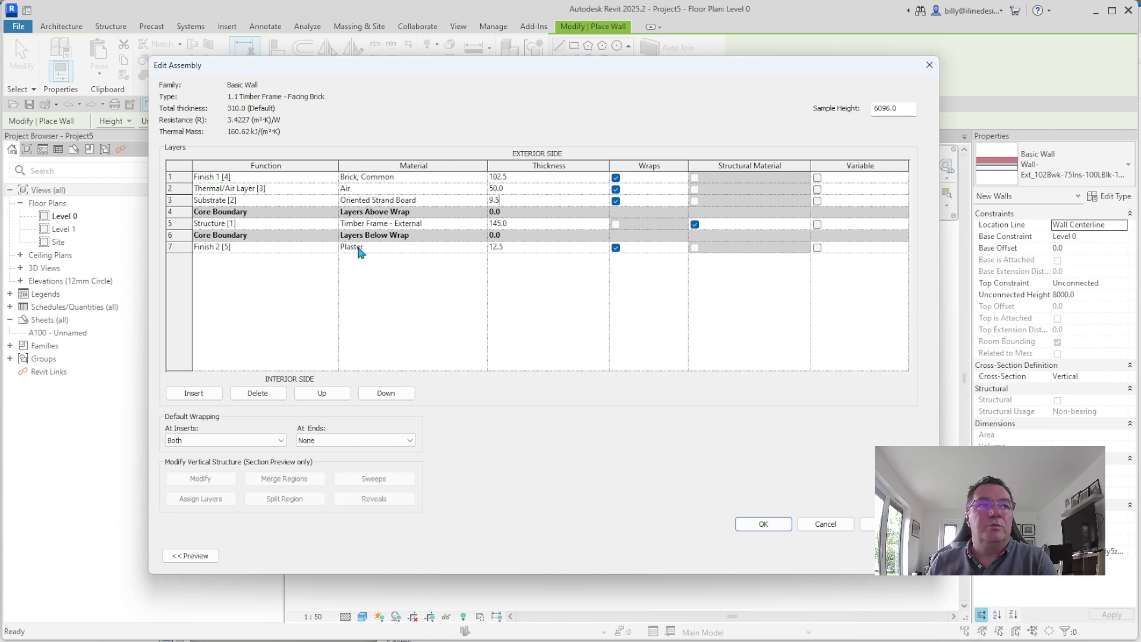
# - Insert a new layer just inside the interior core boundary and set its function to Thermal/Air Layer [3]
pyautogui.click(255, 246)
pyautogui.click(213, 393)
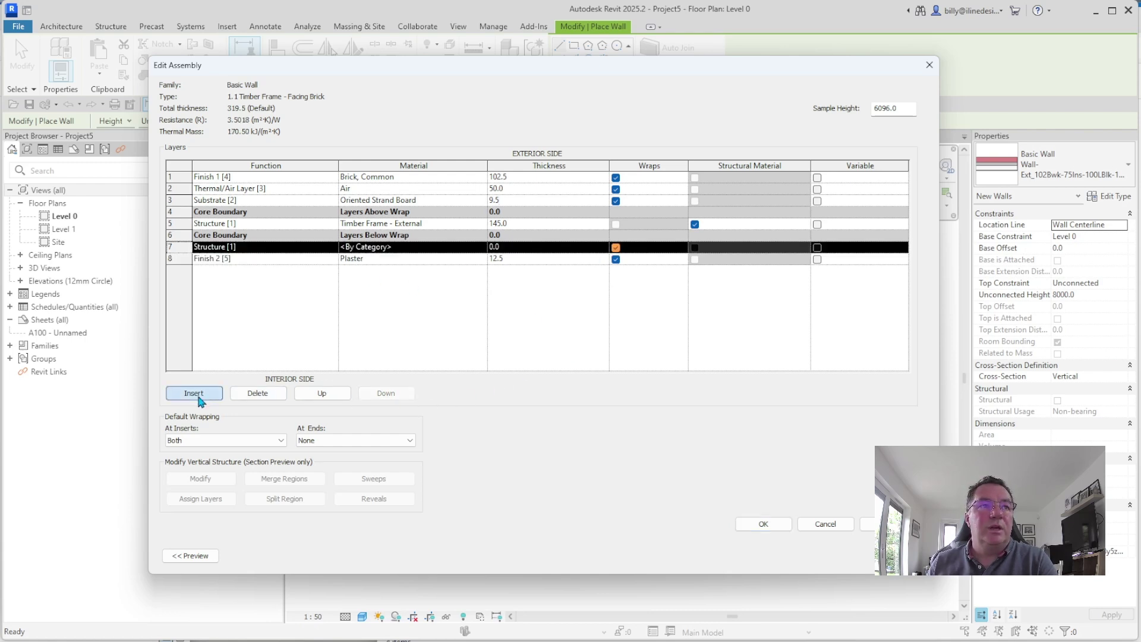
pyautogui.click(331, 249)
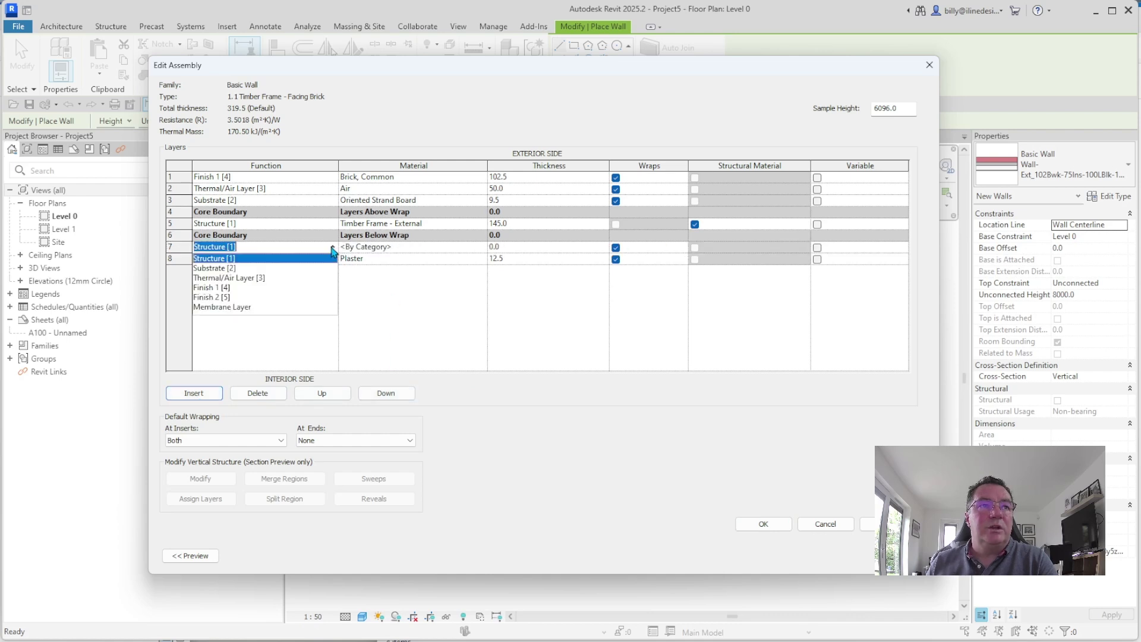
pyautogui.click(270, 277)
# - For the new interior Thermal/Air layer's material, search for "rigid" and select Rigid insulation from the project materials
pyautogui.click(416, 246)
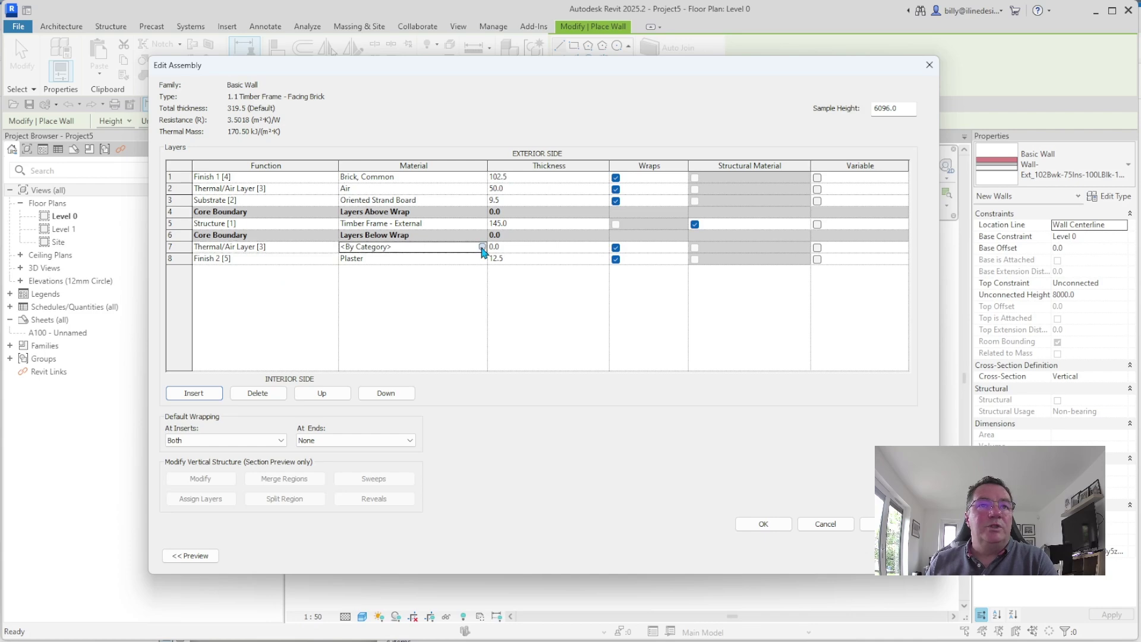
pyautogui.click(483, 247)
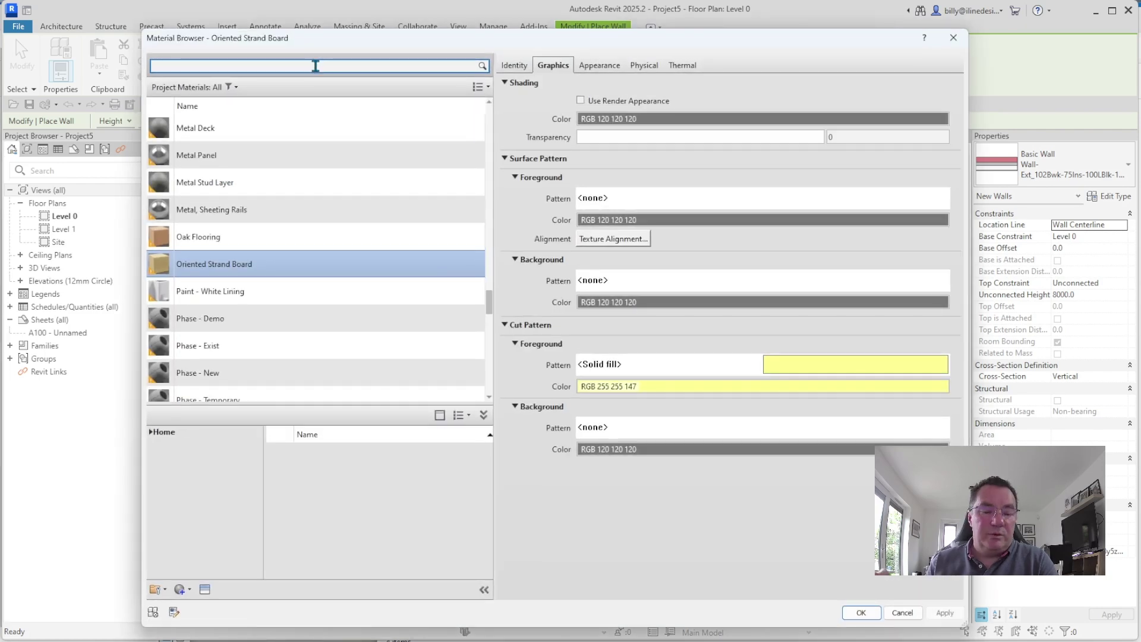
pyautogui.write('rig')
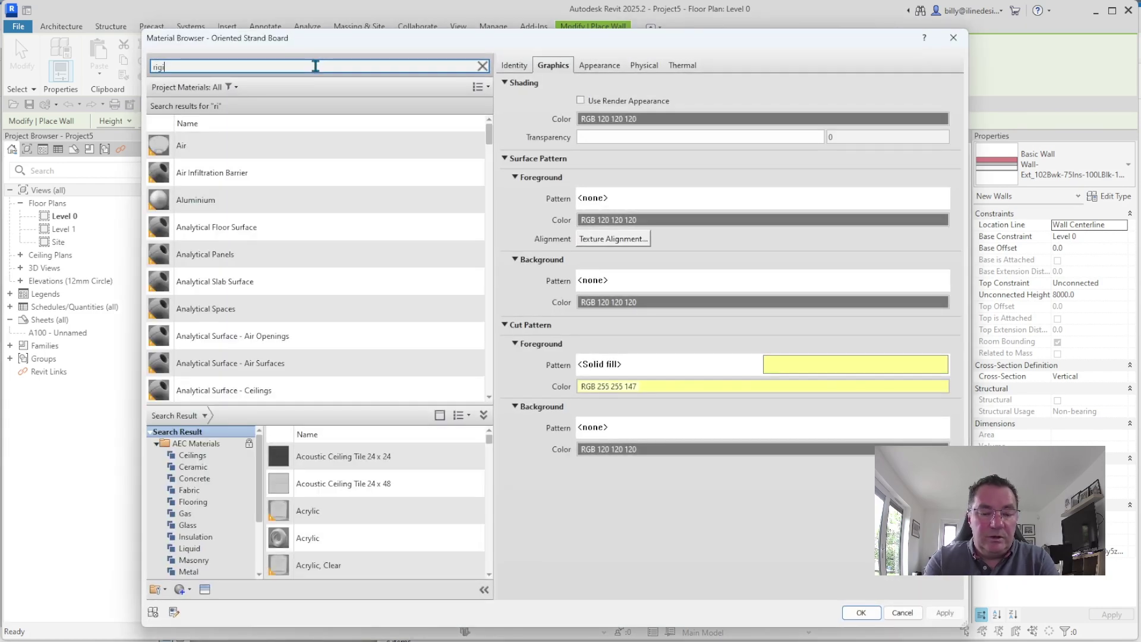
pyautogui.write('id')
pyautogui.click(202, 147)
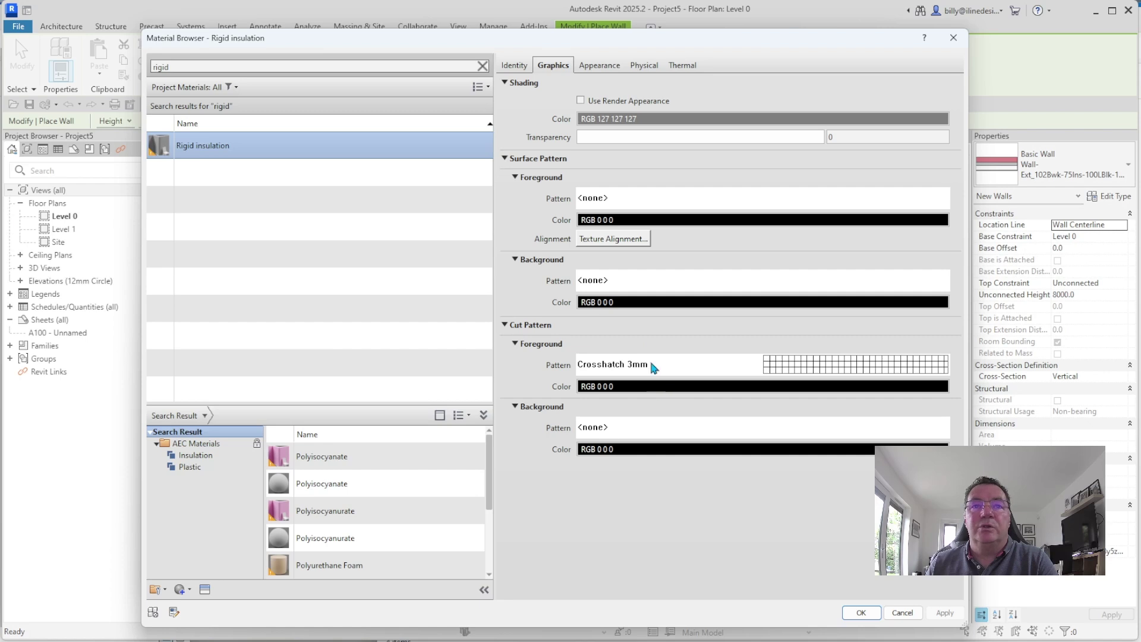
# - Set Rigid insulation's cut foreground pattern to Crosshatch 1.5mm in light grey, RGB 185 185 185
pyautogui.click(801, 367)
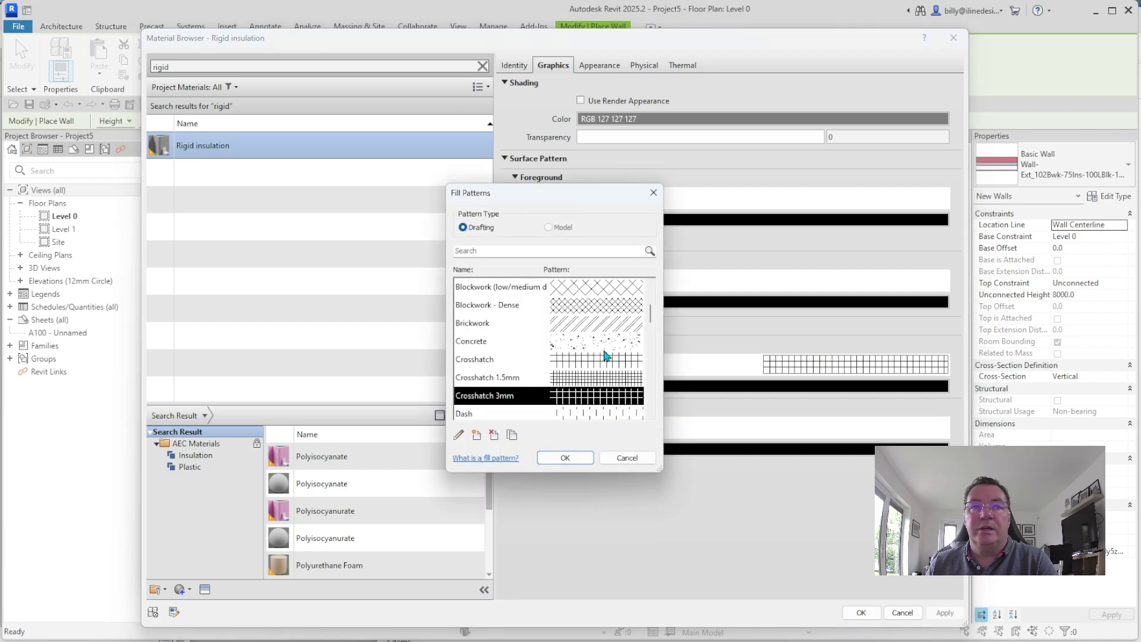
pyautogui.click(581, 378)
pyautogui.click(565, 459)
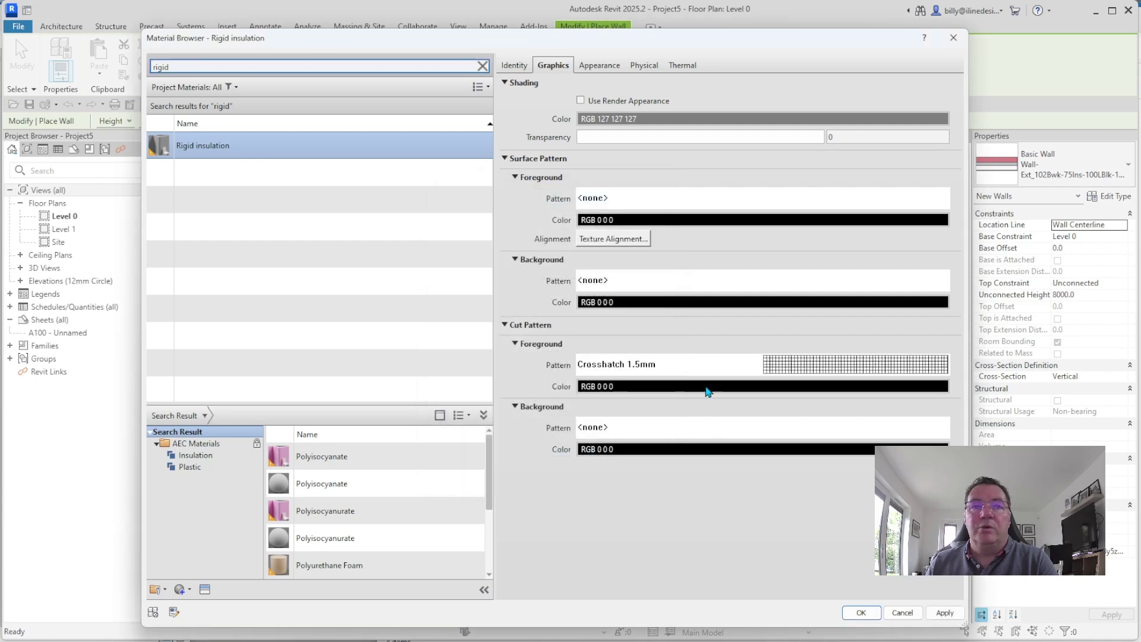
pyautogui.click(707, 387)
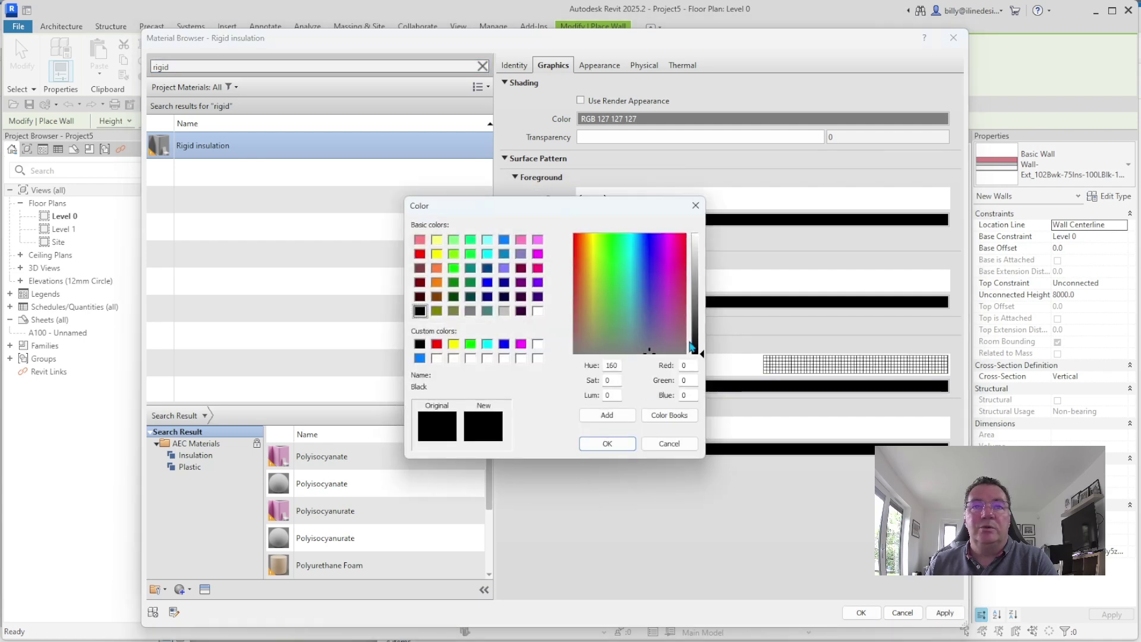
pyautogui.moveTo(704, 357); pyautogui.dragTo(703, 266)
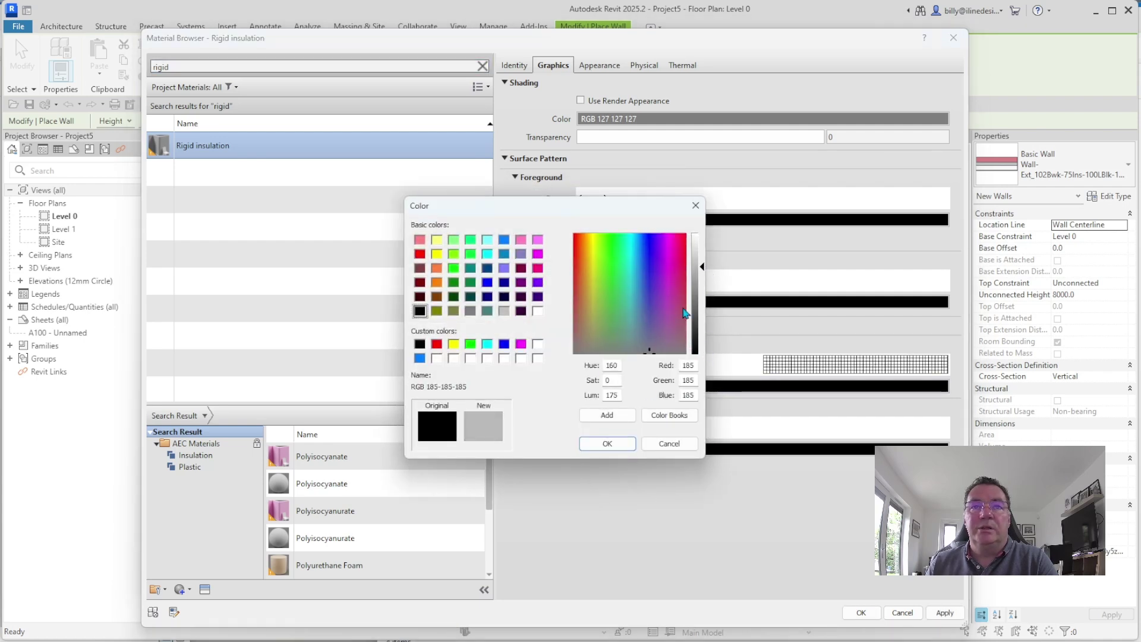
pyautogui.click(608, 443)
# - Give Rigid insulation a solid fill cut background pattern in pale pink, RGB 255 217 255
pyautogui.click(606, 429)
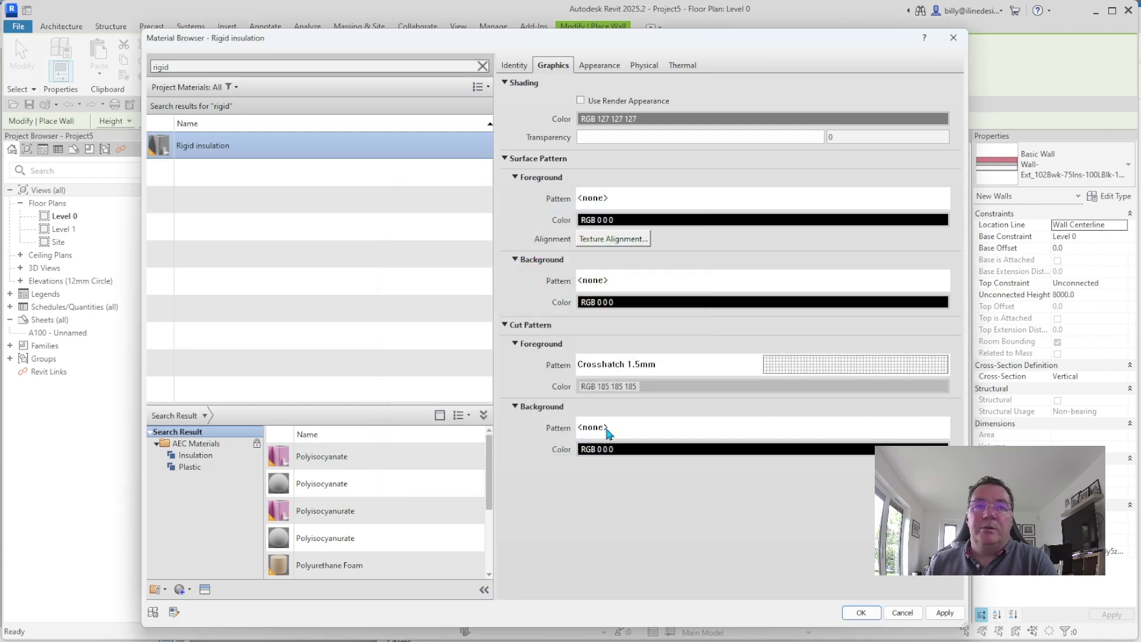
pyautogui.click(613, 305)
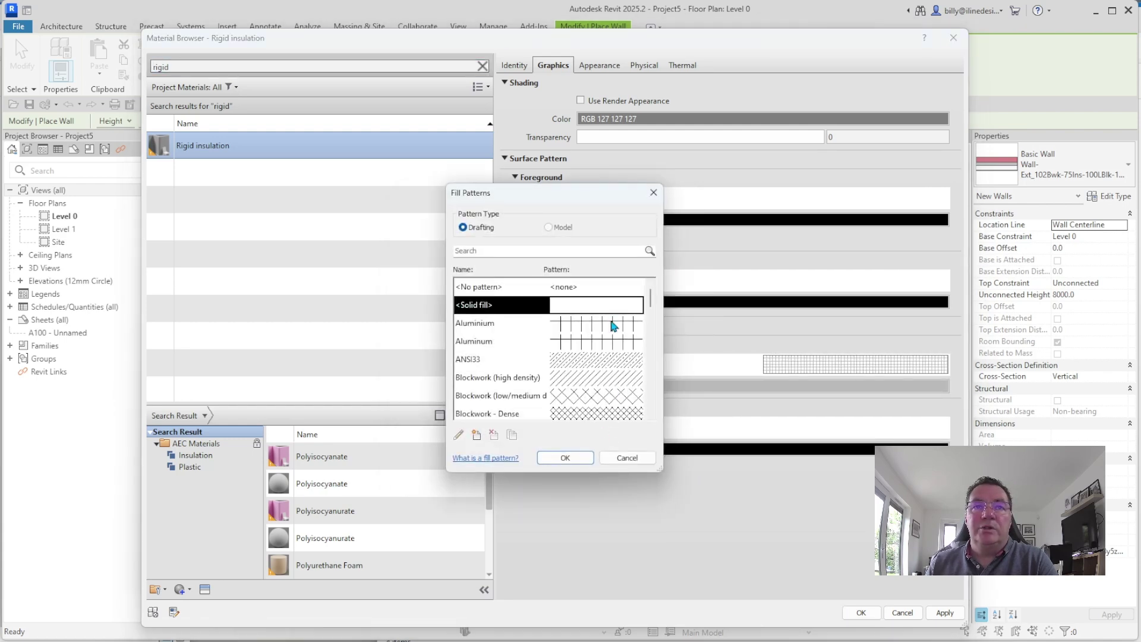
pyautogui.click(565, 458)
pyautogui.click(631, 447)
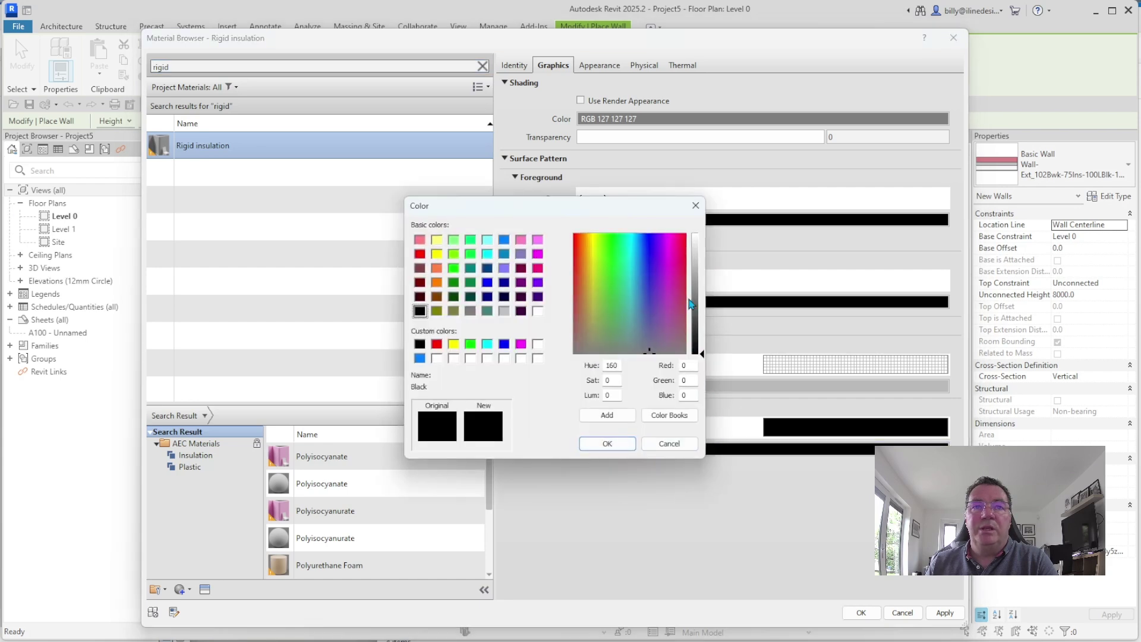
pyautogui.click(537, 240)
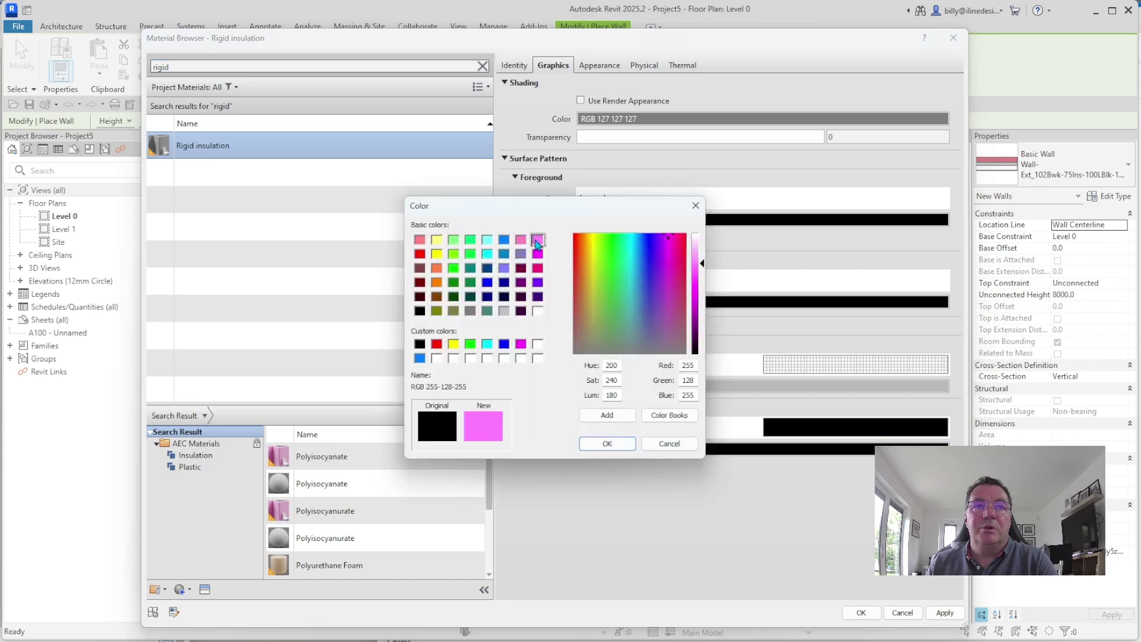
pyautogui.moveTo(711, 268); pyautogui.dragTo(707, 246)
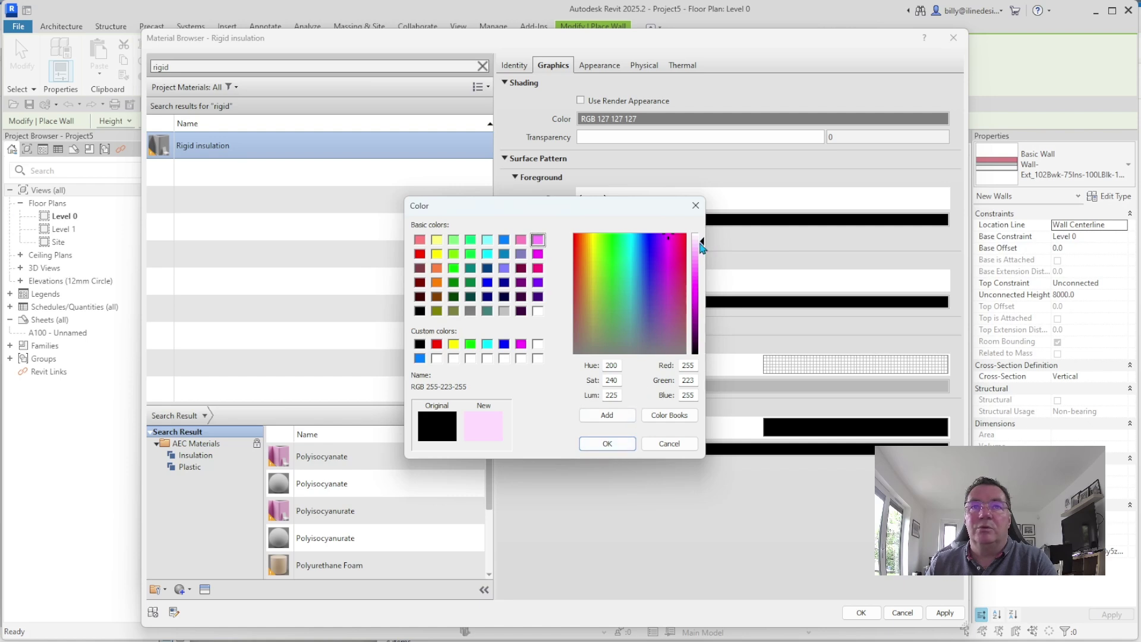
pyautogui.click(606, 444)
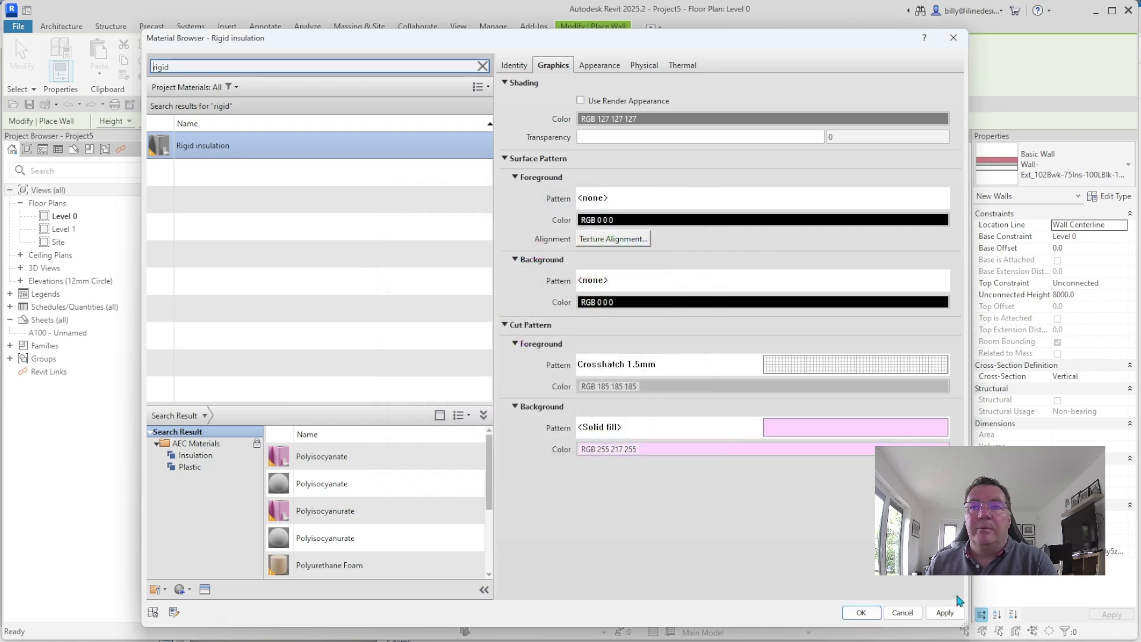
# - Assign Rigid insulation to the interior Thermal/Air layer and set the layer's thickness to 50
pyautogui.click(903, 612)
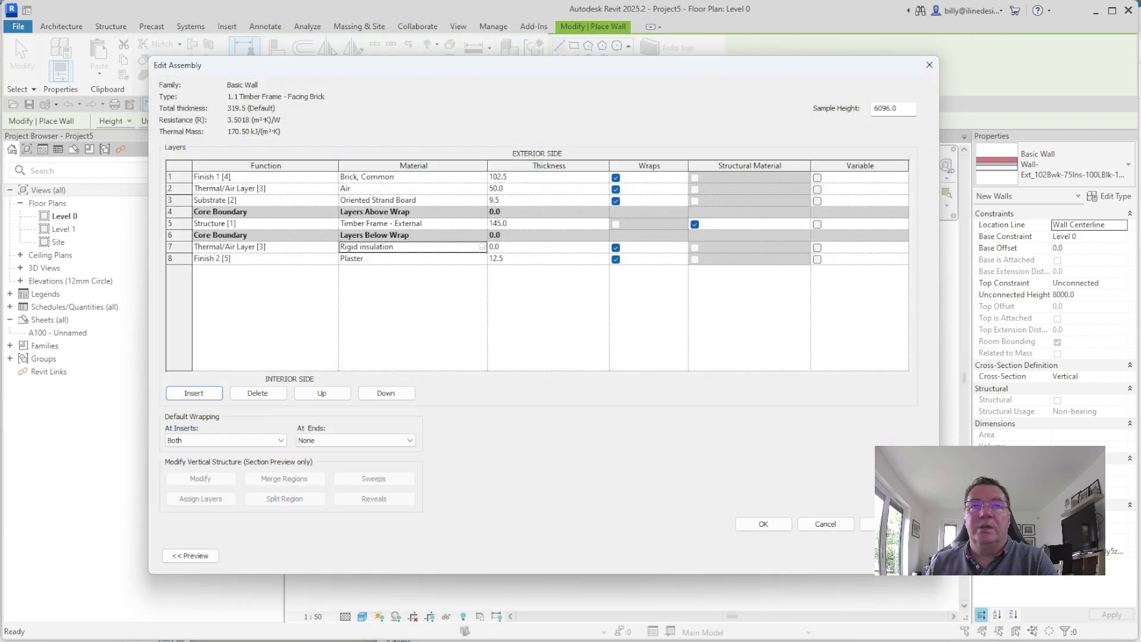
pyautogui.click(518, 249)
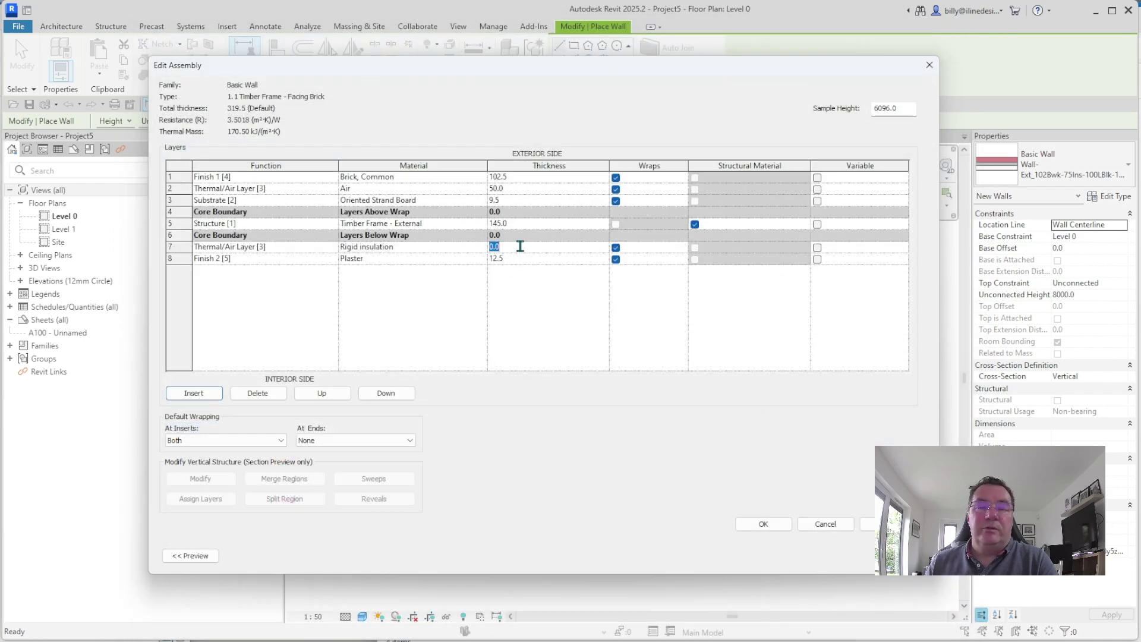
pyautogui.write('50')
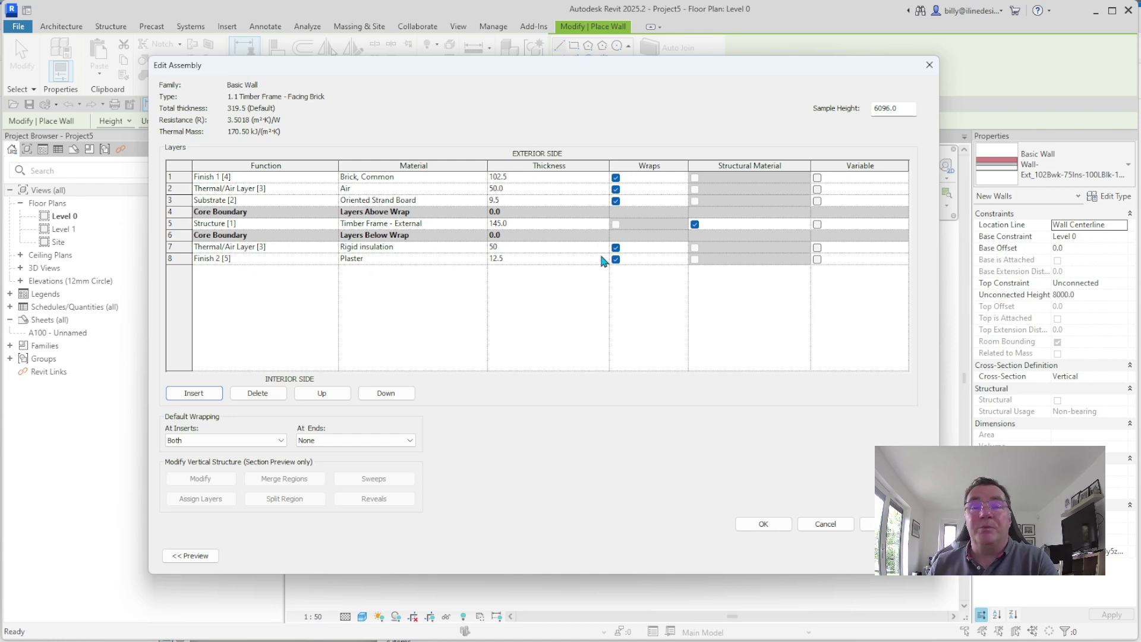
# - Search the materials for "gyp" and assign Gypsum Wall Board to the interior Finish 2 [5] layer
pyautogui.click(479, 259)
pyautogui.click(482, 259)
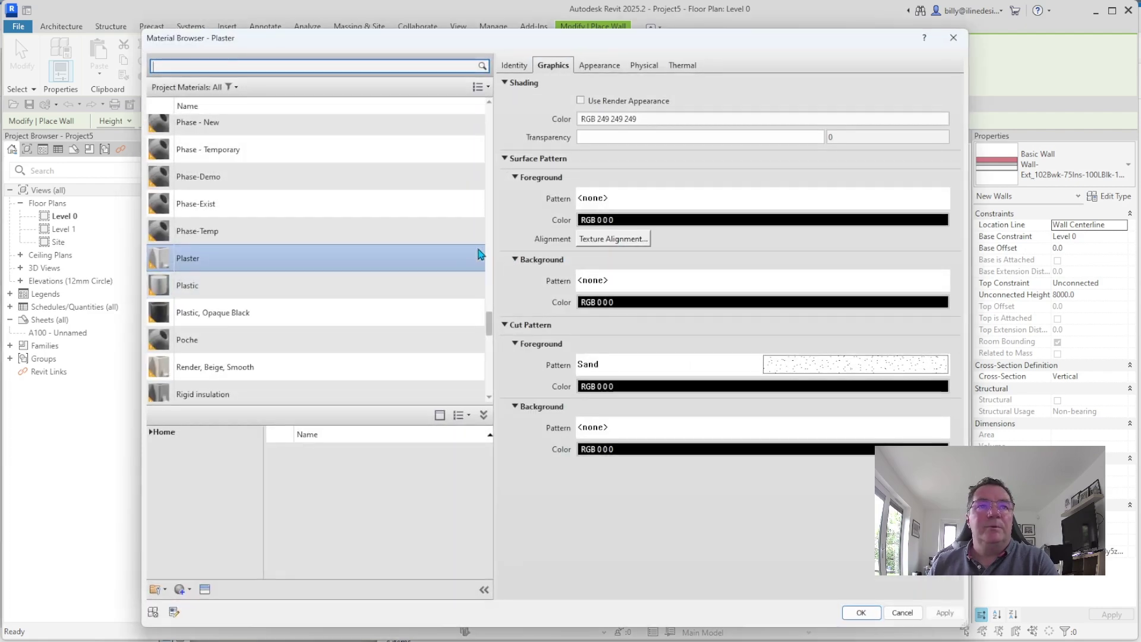
pyautogui.click(275, 66)
pyautogui.write('gyp')
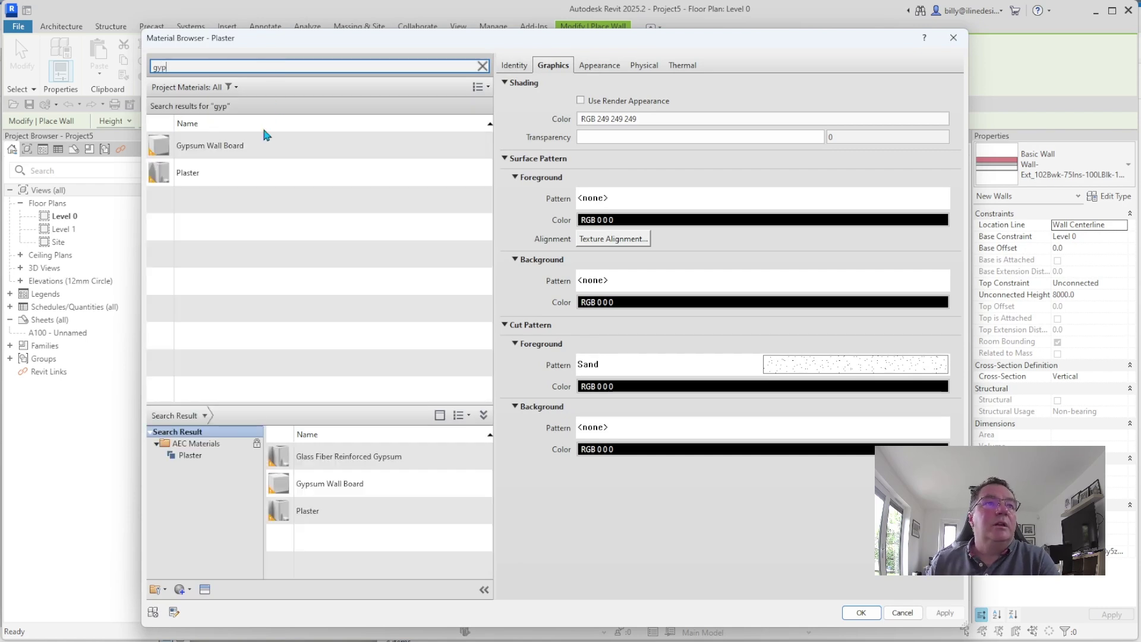
pyautogui.click(258, 148)
pyautogui.click(261, 152)
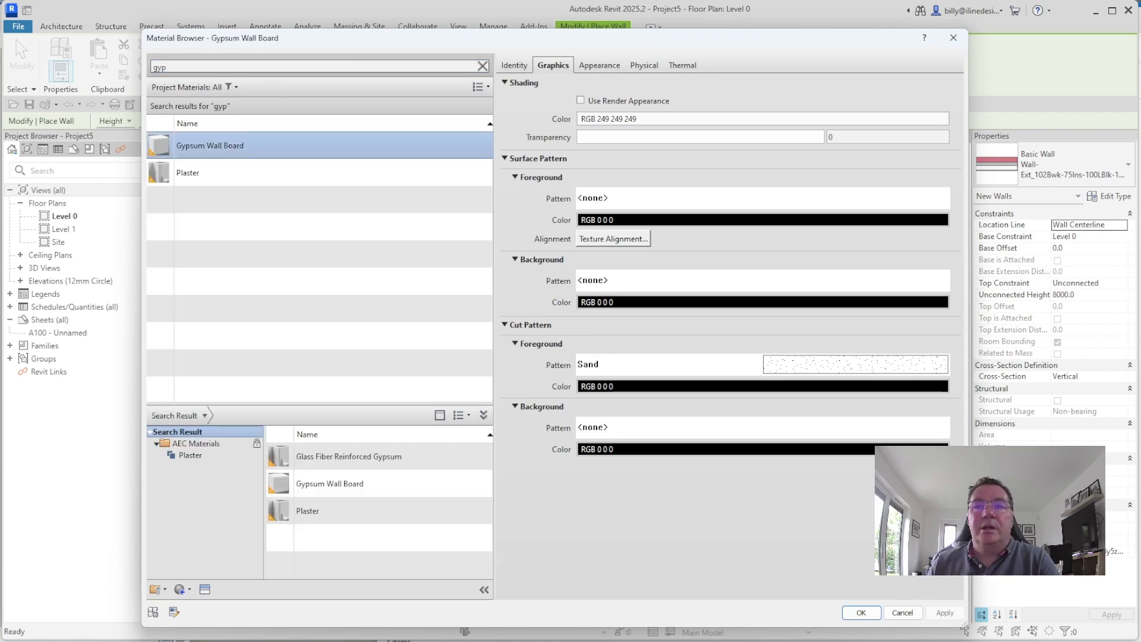
pyautogui.click(861, 613)
# - Set the Gypsum Wall Board layer's thickness to 15 and accept the wall assembly and type properties
pyautogui.click(548, 258)
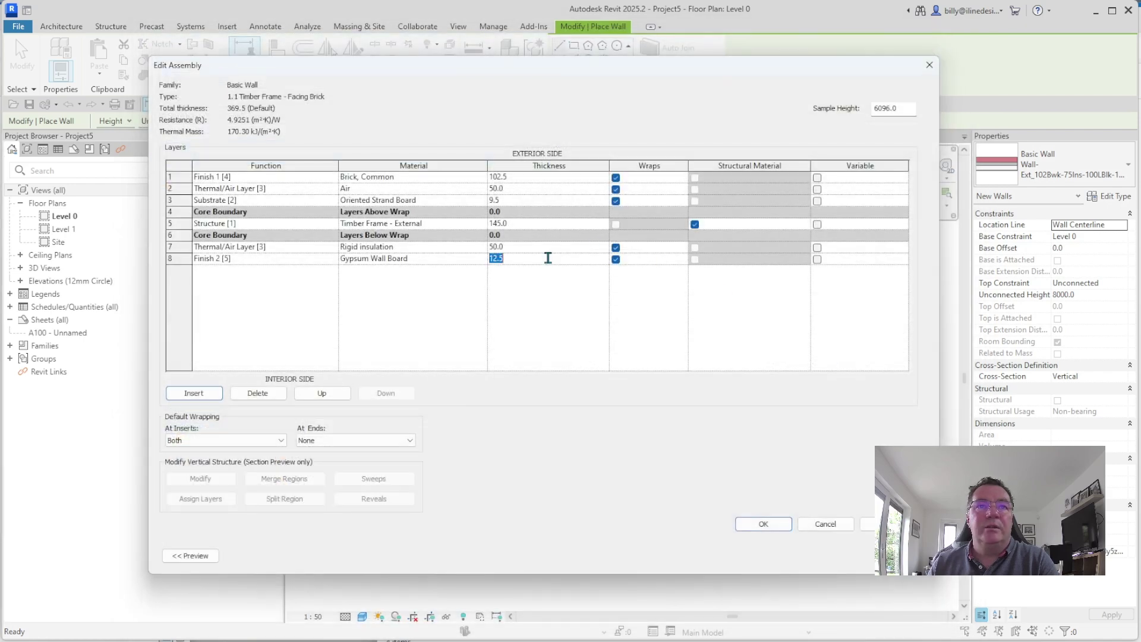
pyautogui.write('15')
pyautogui.click(785, 528)
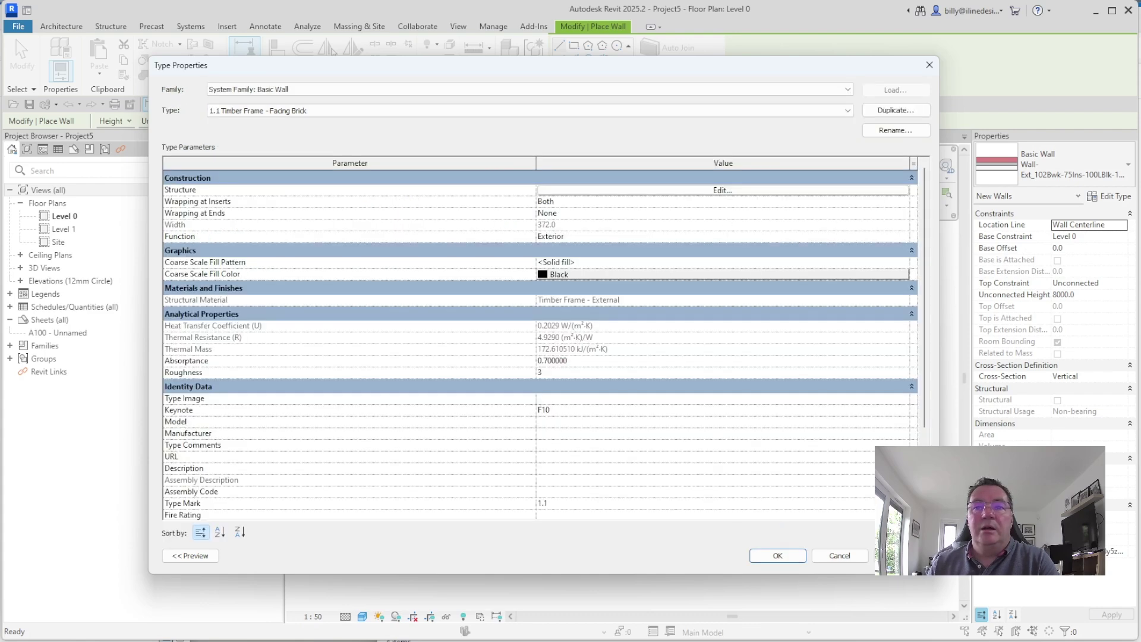
pyautogui.click(783, 557)
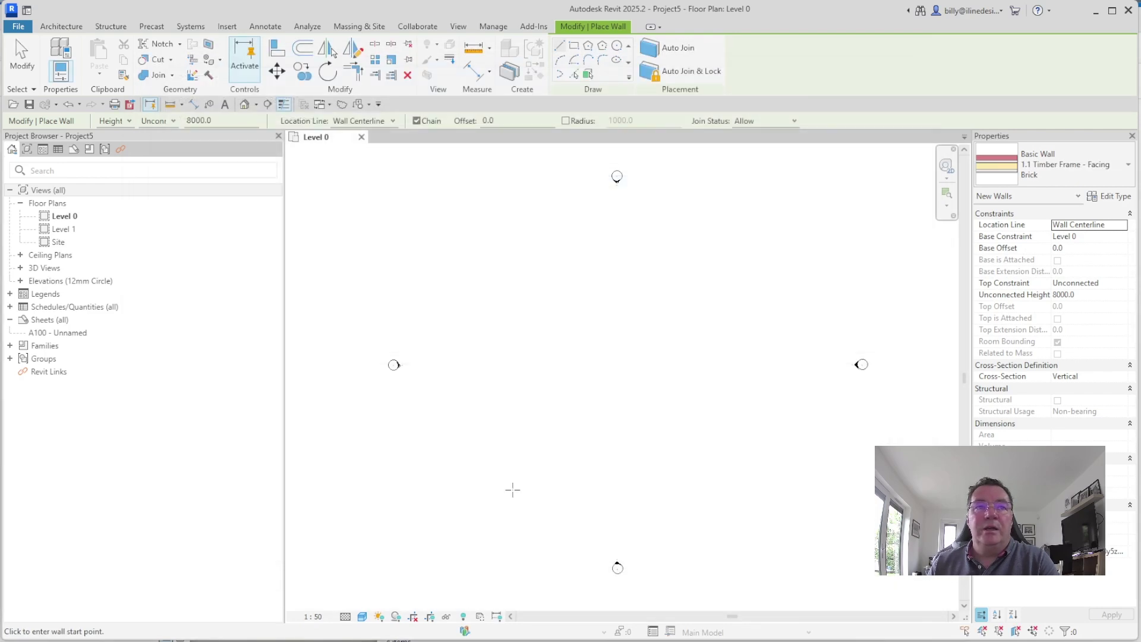
# - Draw a vertical wall of the 1.1 Timber Frame - Facing Brick type, about 4100 mm long, on Level 0
pyautogui.click(565, 364)
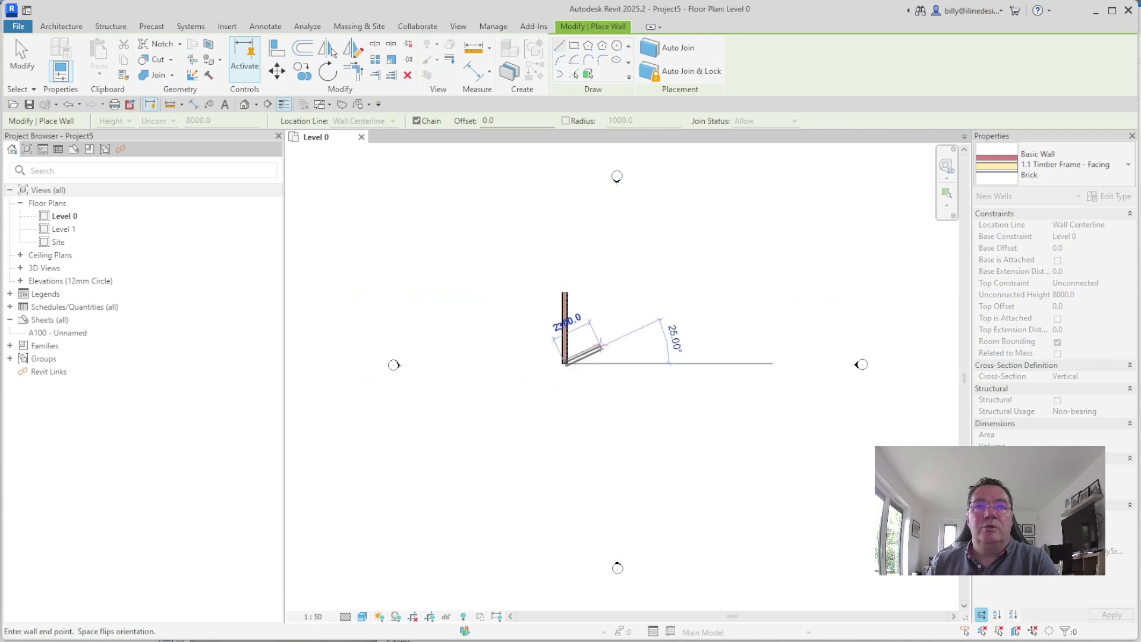
pyautogui.scroll(2, 606, 321)
pyautogui.scroll(2, 587, 334)
pyautogui.press('Escape')
pyautogui.press('Escape')
# - Examine the drawn wall's layers and cut patterns up close and as a whole in the Level 0 plan
pyautogui.scroll(4, 593, 244)
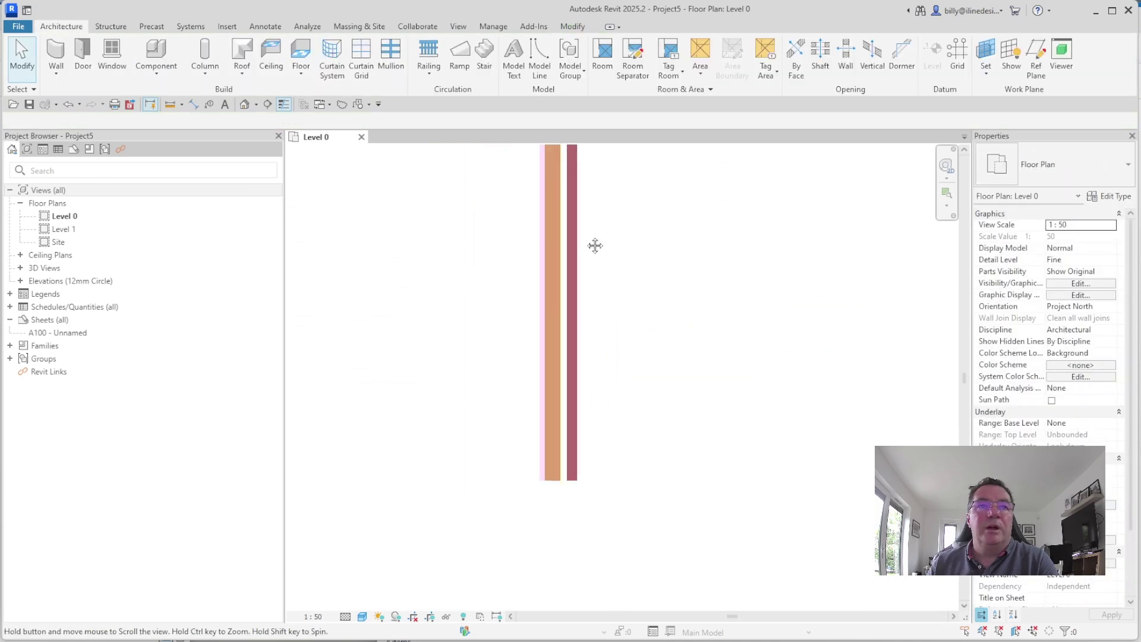
pyautogui.scroll(1, 625, 264)
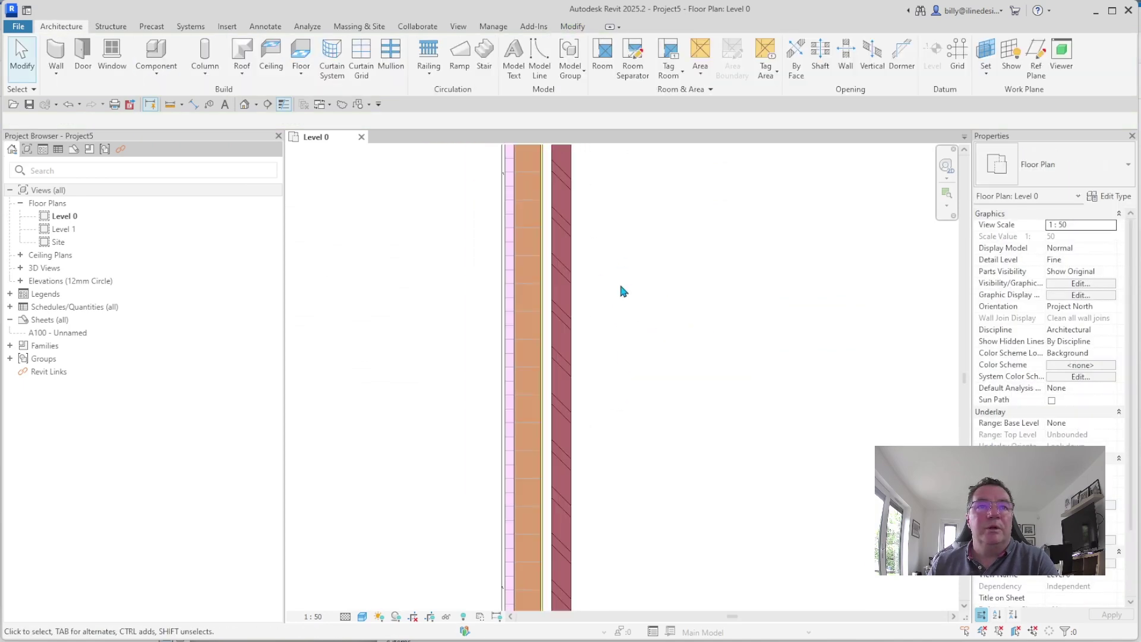
pyautogui.scroll(2, 464, 240)
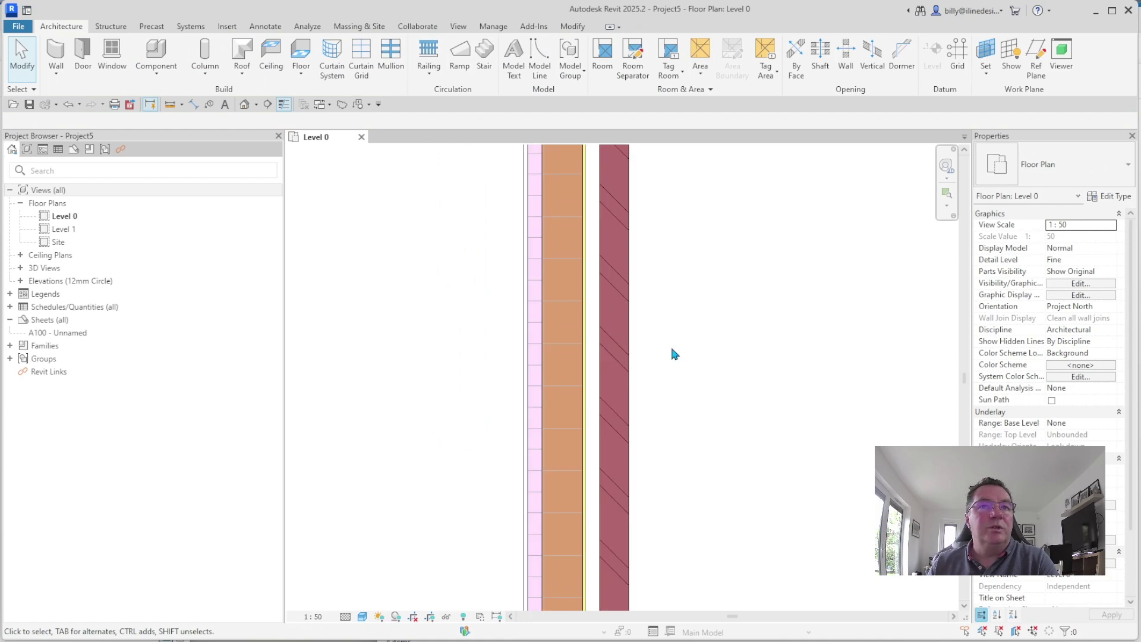
pyautogui.scroll(-2, 671, 349)
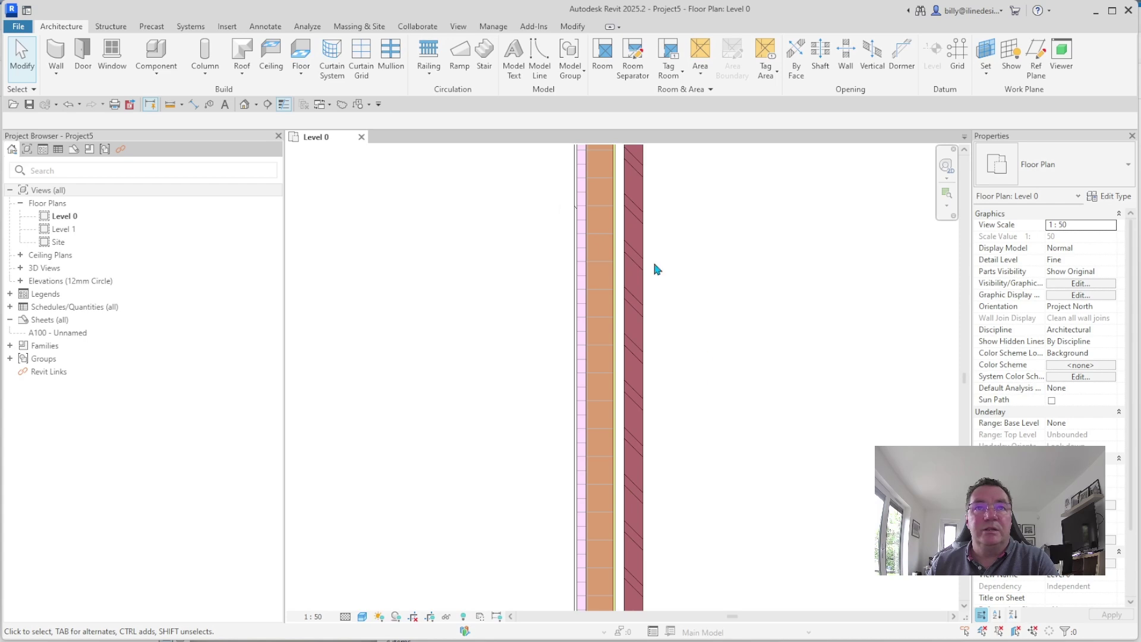
pyautogui.scroll(-4, 654, 266)
pyautogui.moveTo(657, 303); pyautogui.dragTo(530, 341, button='middle')
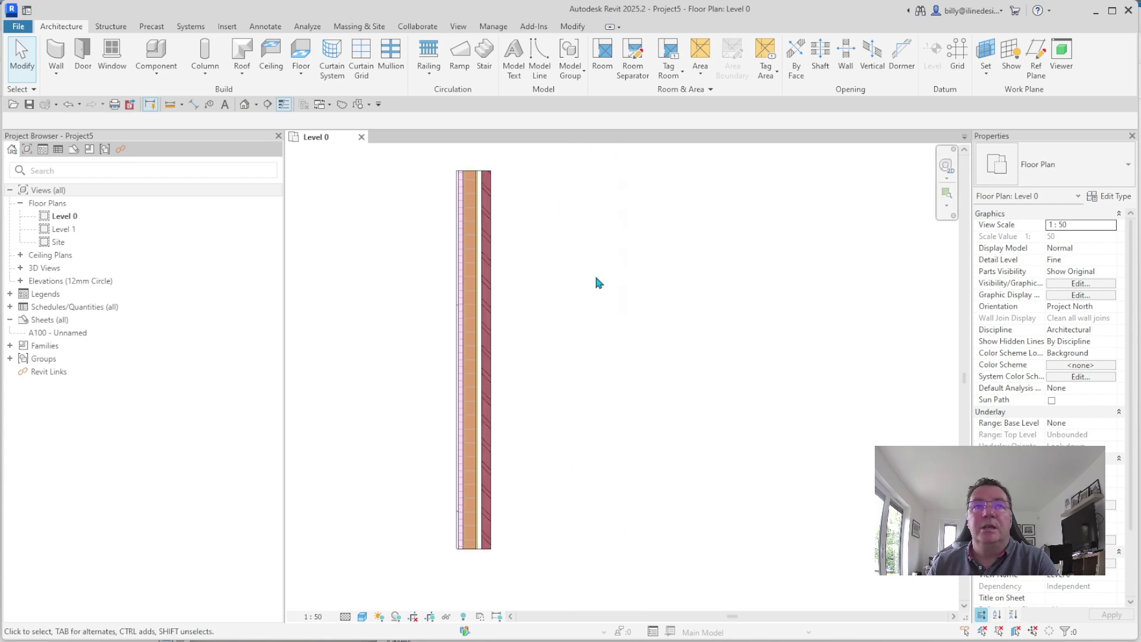
pyautogui.click(481, 251)
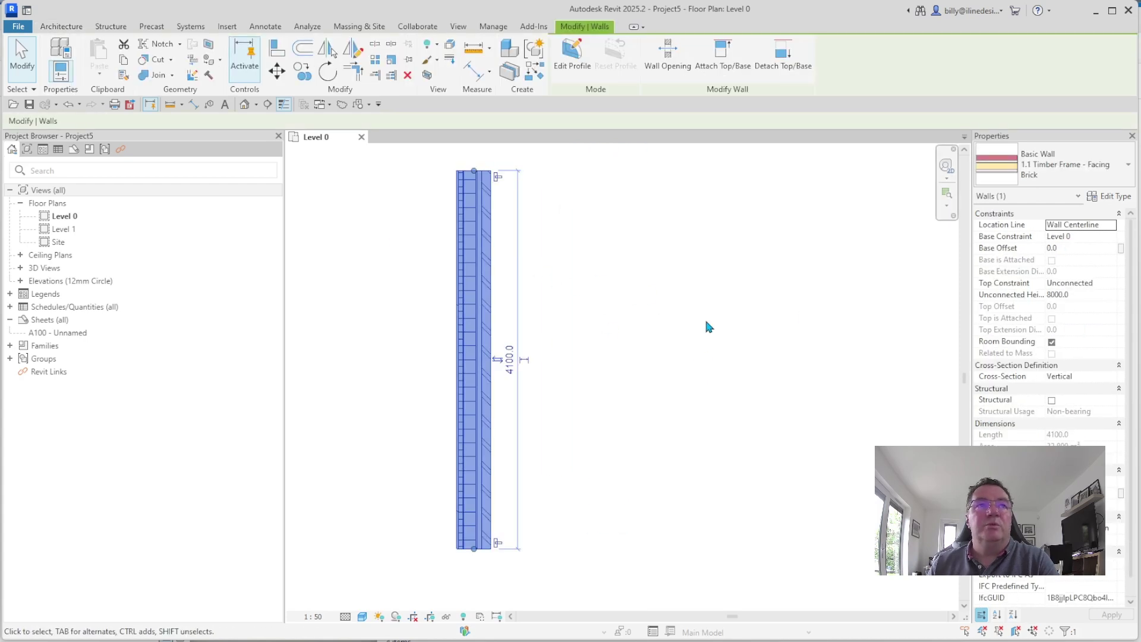
pyautogui.press('Escape')
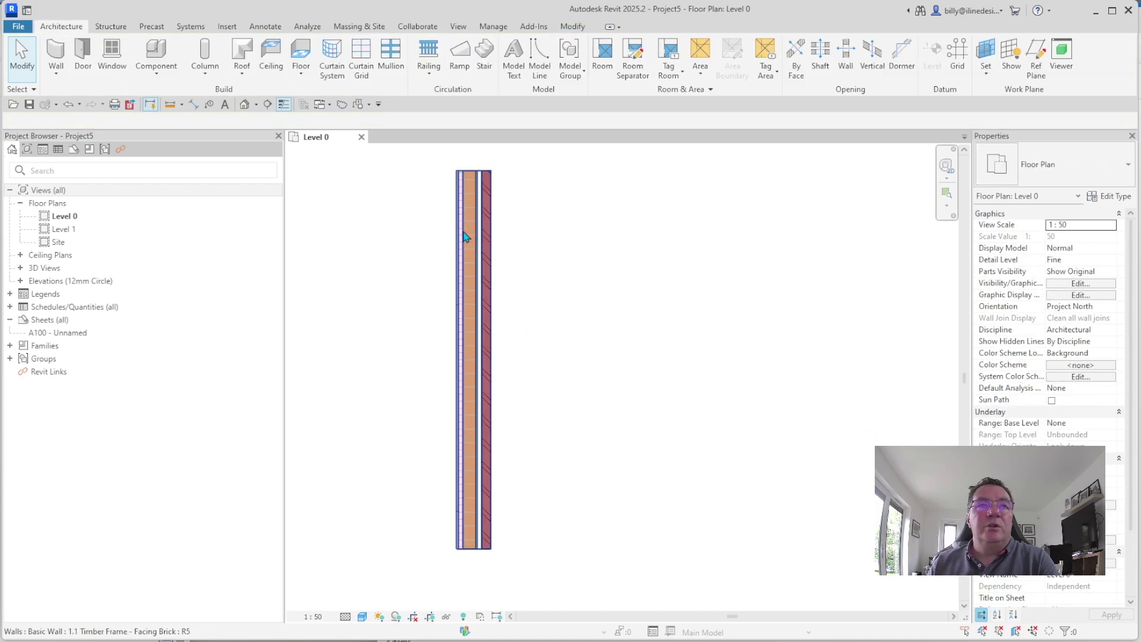
# - Copy the vertical facing brick wall to a free spot on its right, about 1750 mm lower in the plan
pyautogui.click(465, 237)
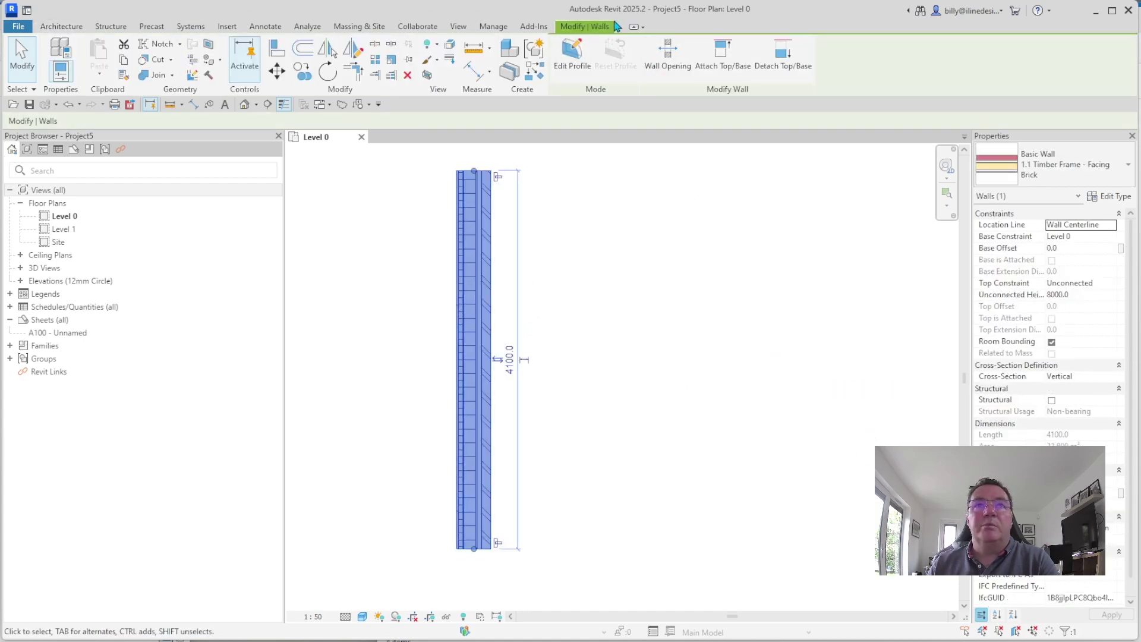
pyautogui.click(302, 70)
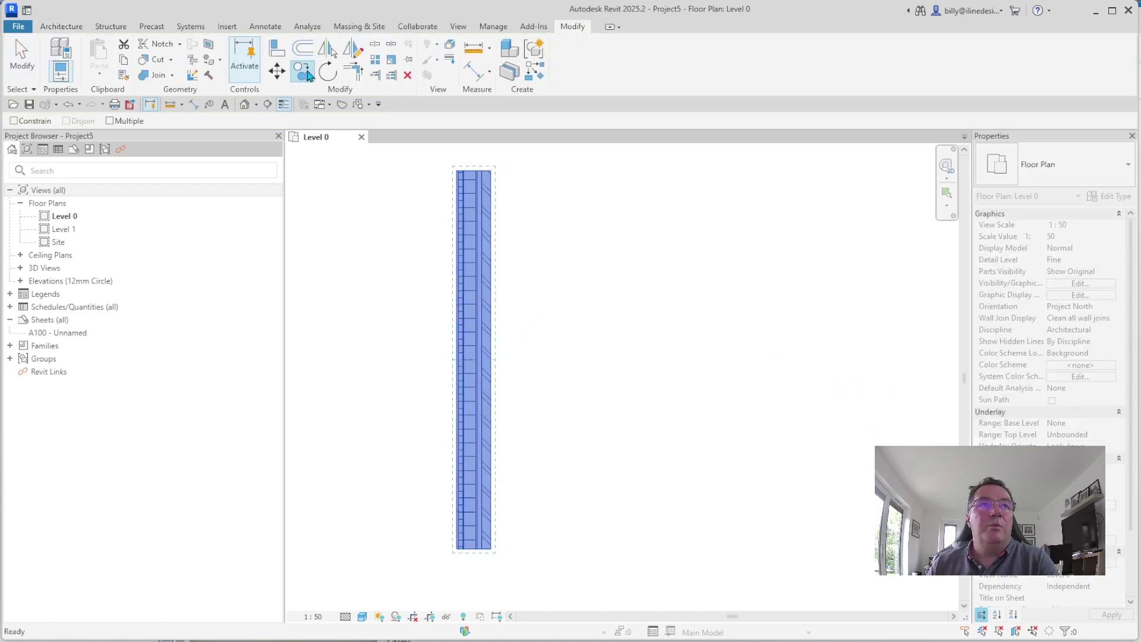
pyautogui.click(470, 214)
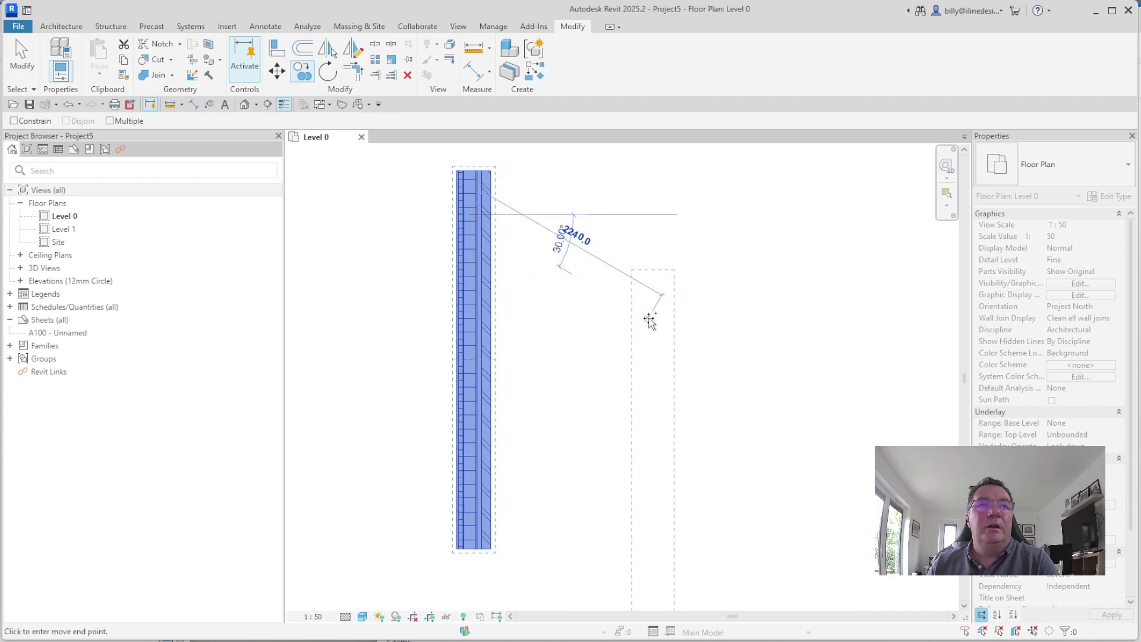
pyautogui.click(610, 377)
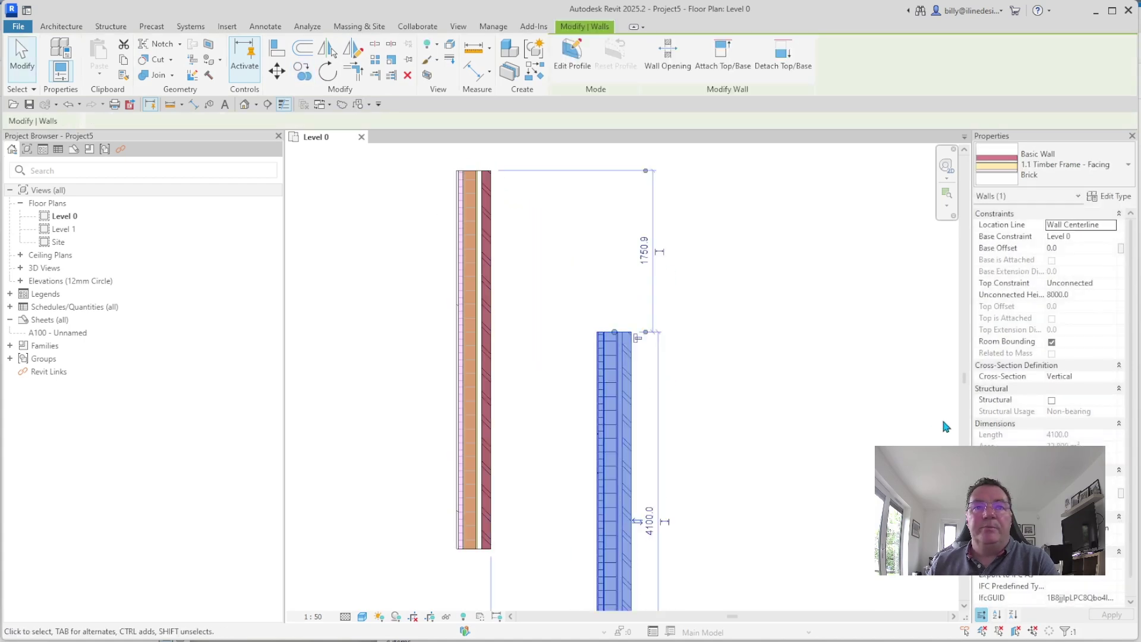
pyautogui.click(939, 422)
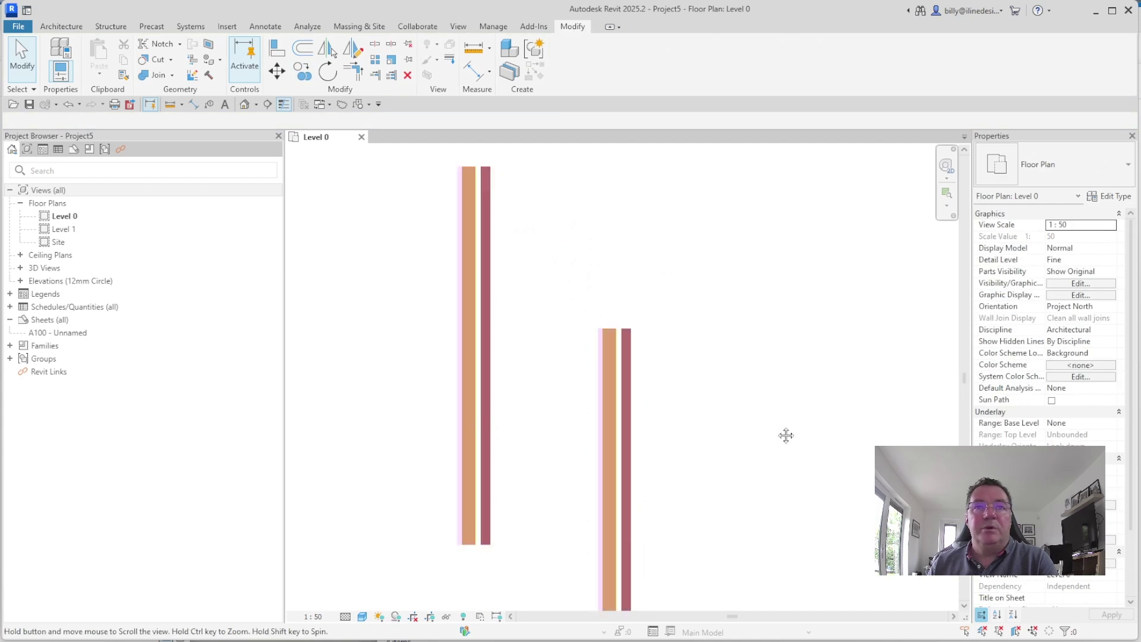
# - Duplicate the copied wall's type as "1.2 Timber Frame - Render" and set its Type Mark to 1.2
pyautogui.moveTo(787, 433); pyautogui.dragTo(801, 238, button='middle')
pyautogui.moveTo(703, 260); pyautogui.dragTo(663, 308, button='middle')
pyautogui.click(593, 301)
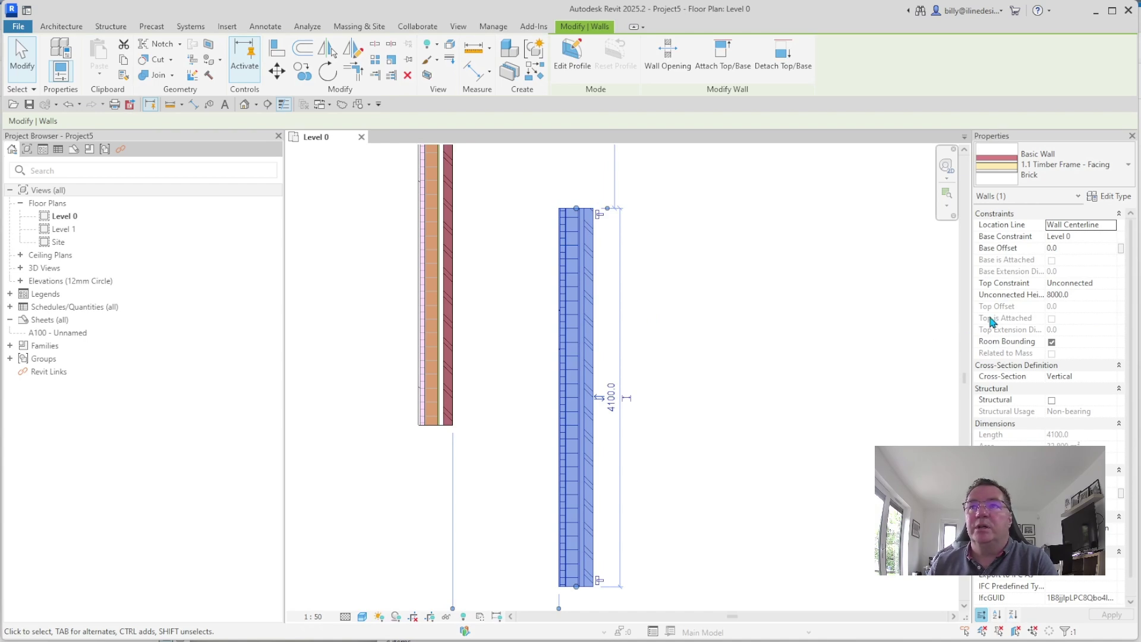
pyautogui.click(1111, 196)
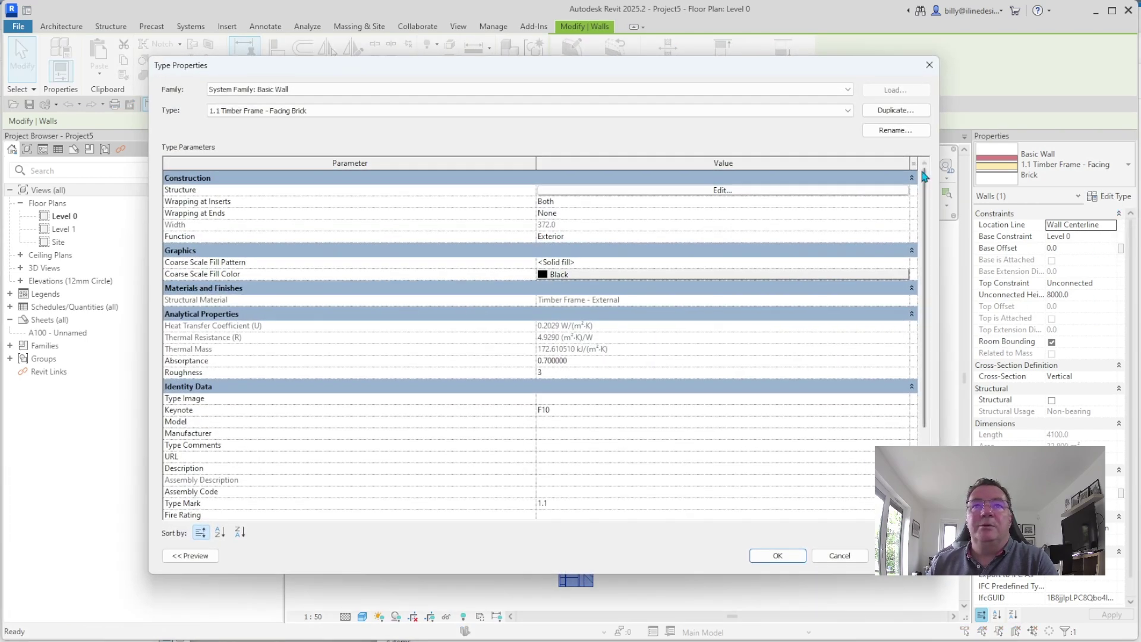
pyautogui.click(895, 111)
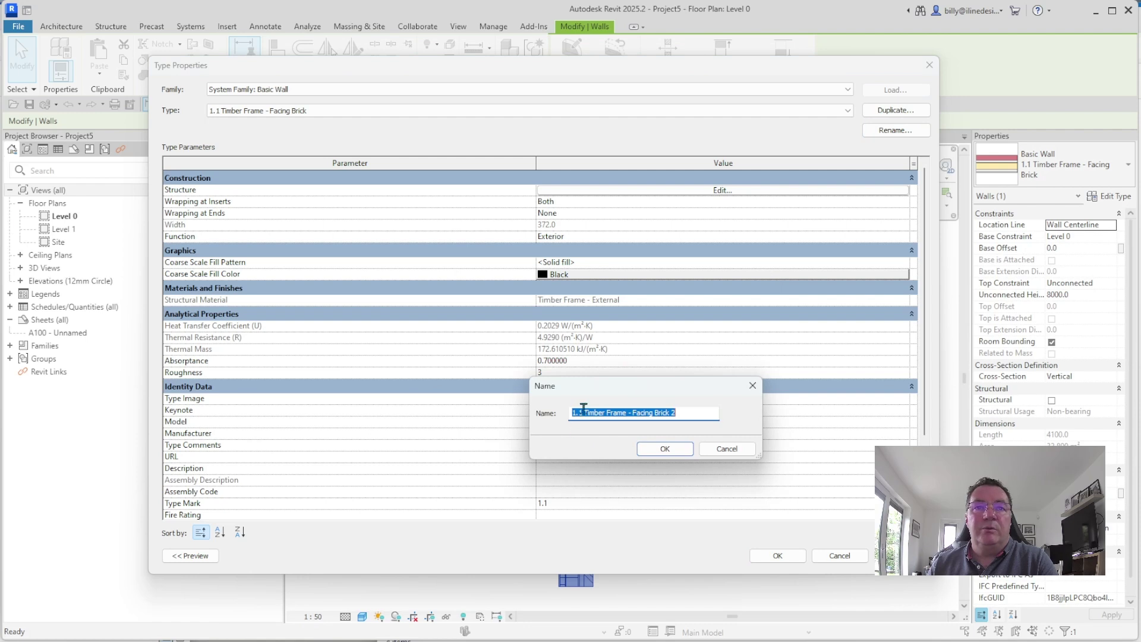
pyautogui.click(577, 413)
pyautogui.press('Delete')
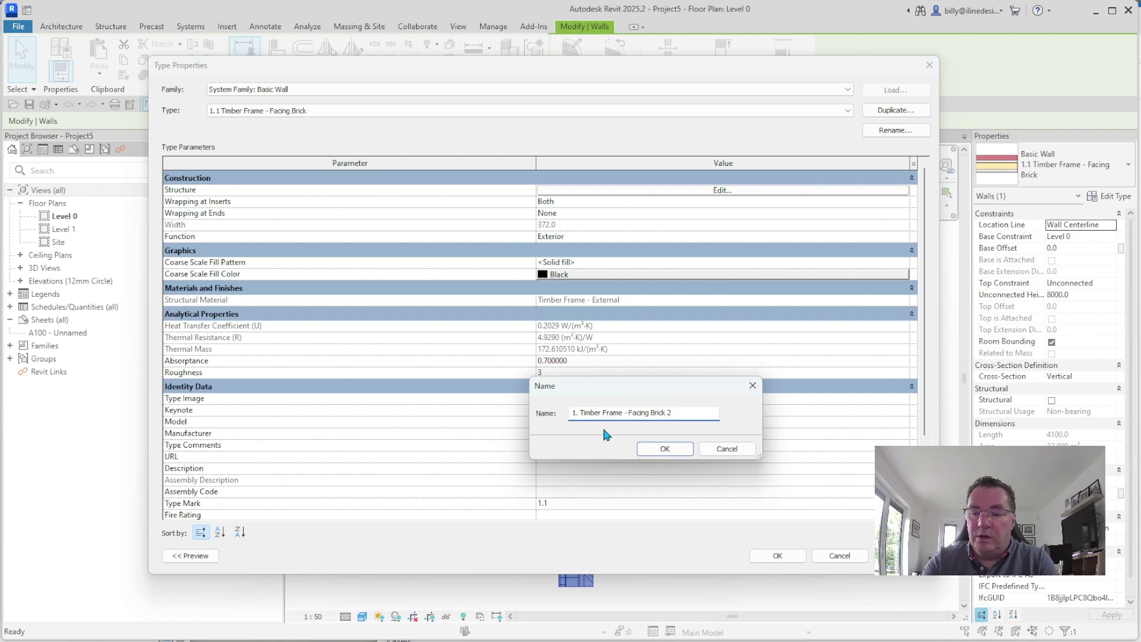
pyautogui.write('2')
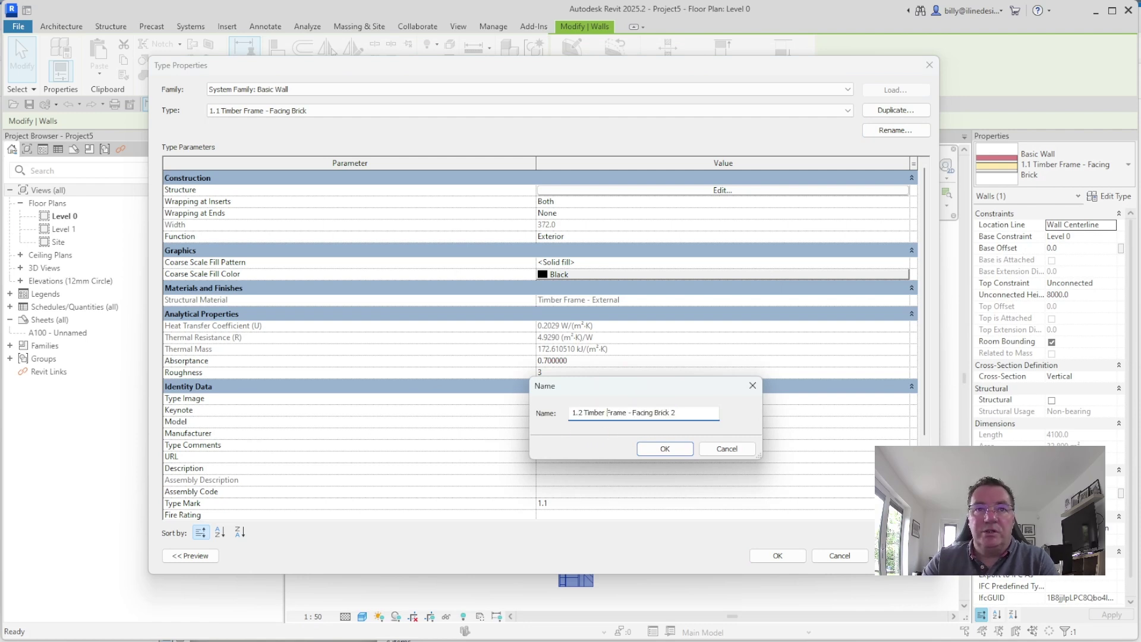
pyautogui.press('BackSpace')
pyautogui.press('BackSpace')
pyautogui.press('BackSpace')
pyautogui.press('BackSpace')
pyautogui.press('BackSpace')
pyautogui.press('BackSpace')
pyautogui.press('BackSpace')
pyautogui.press('BackSpace')
pyautogui.press('BackSpace')
pyautogui.press('BackSpace')
pyautogui.press('BackSpace')
pyautogui.press('BackSpace')
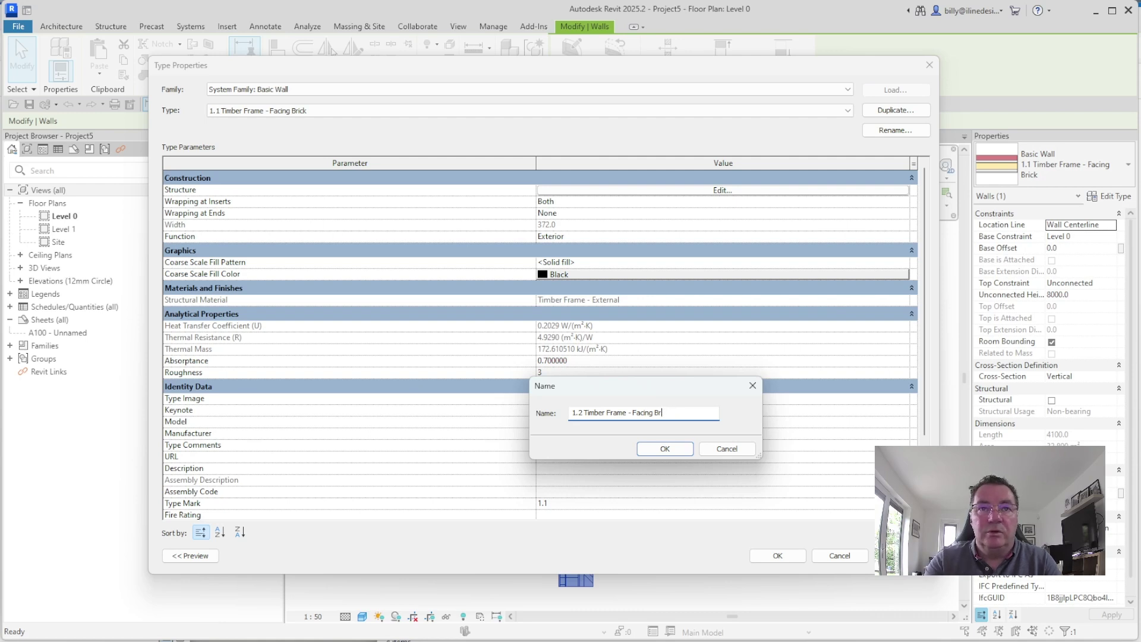
pyautogui.press('BackSpace')
pyautogui.press('BackSpace')
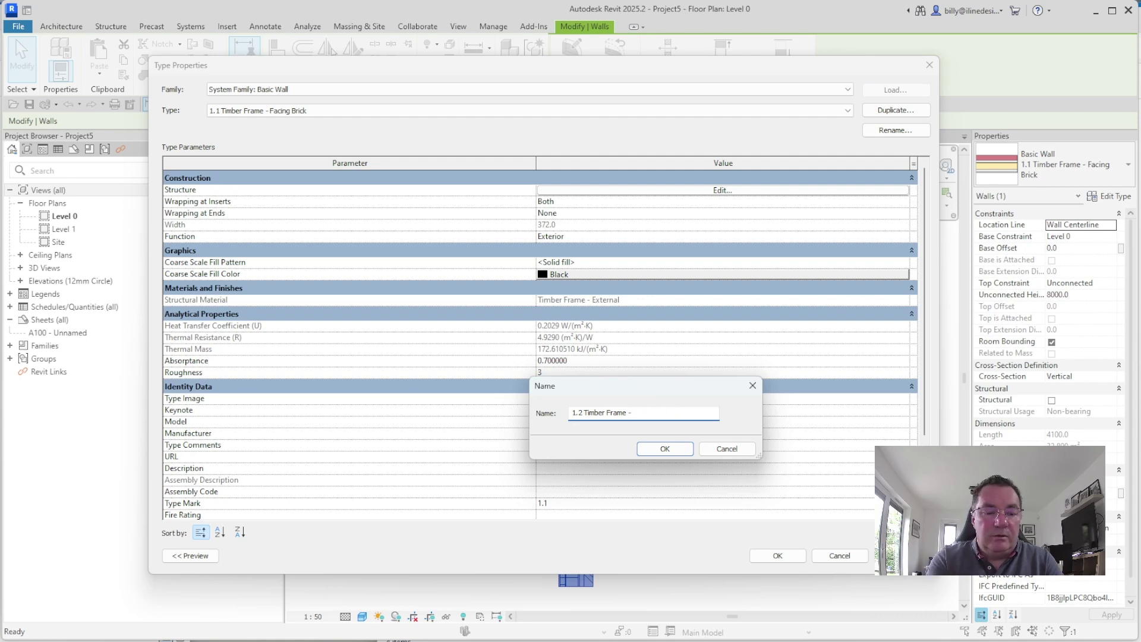
pyautogui.write('Render')
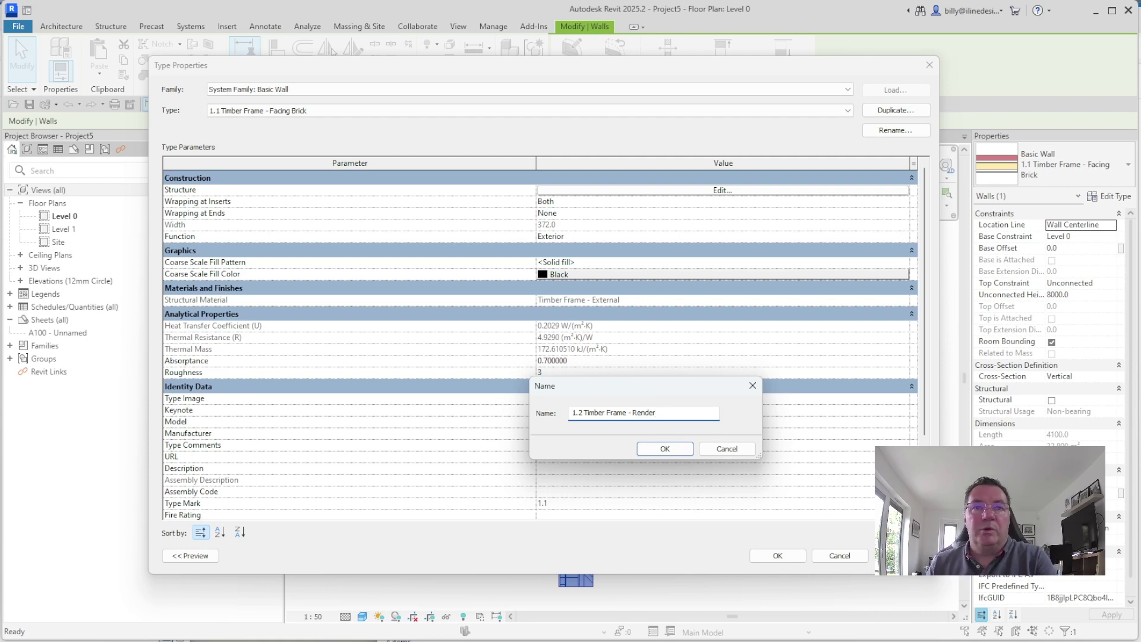
pyautogui.click(686, 449)
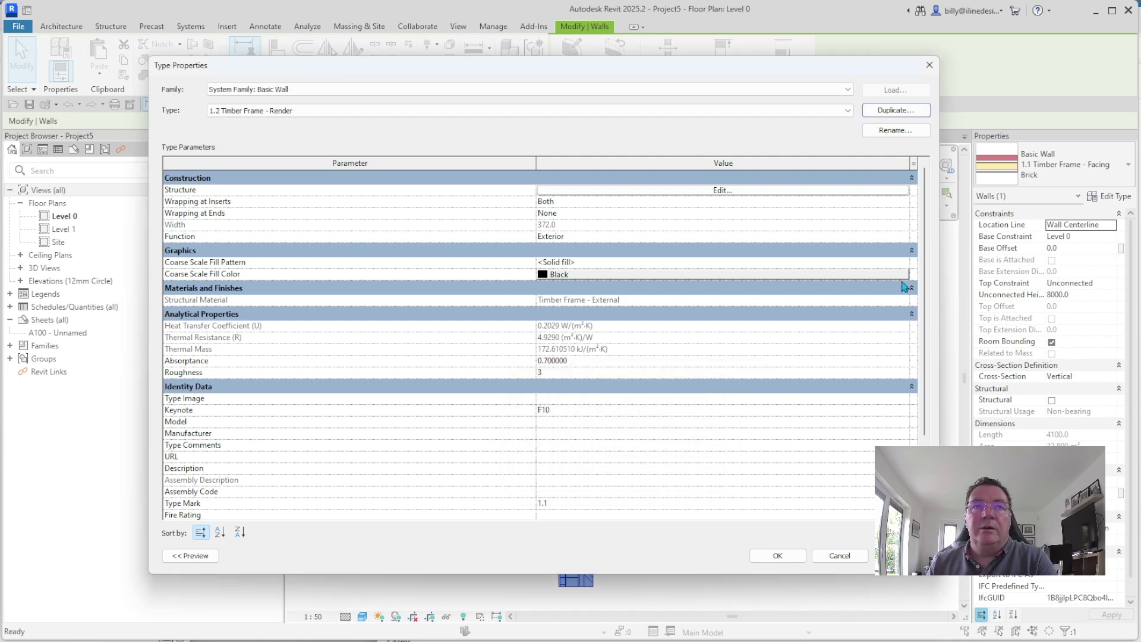
pyautogui.click(580, 503)
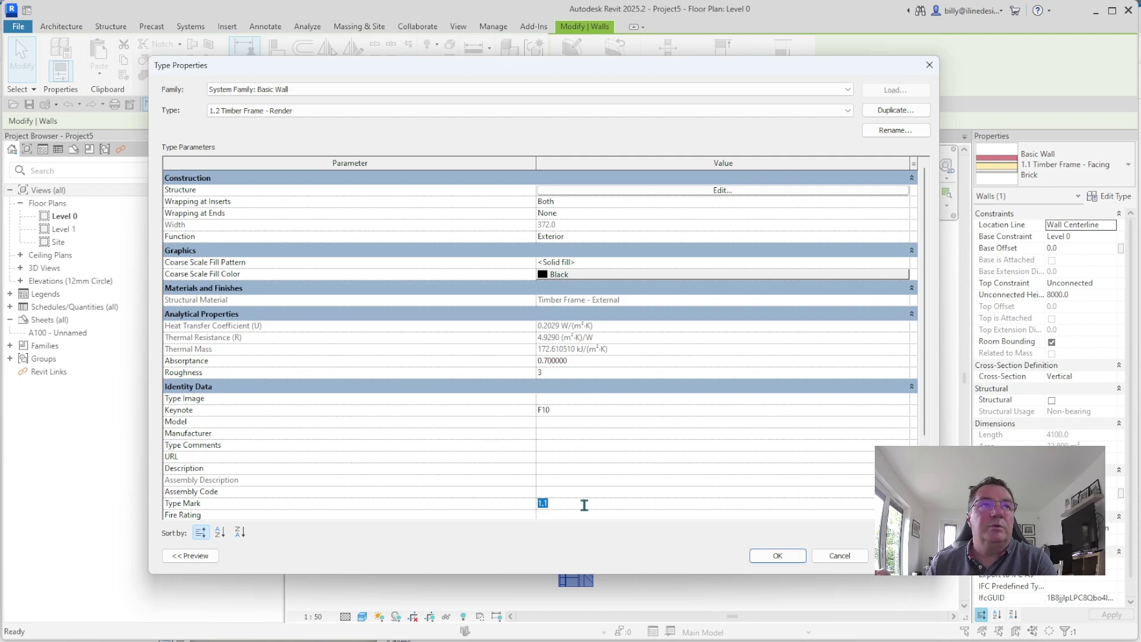
pyautogui.write('1.2')
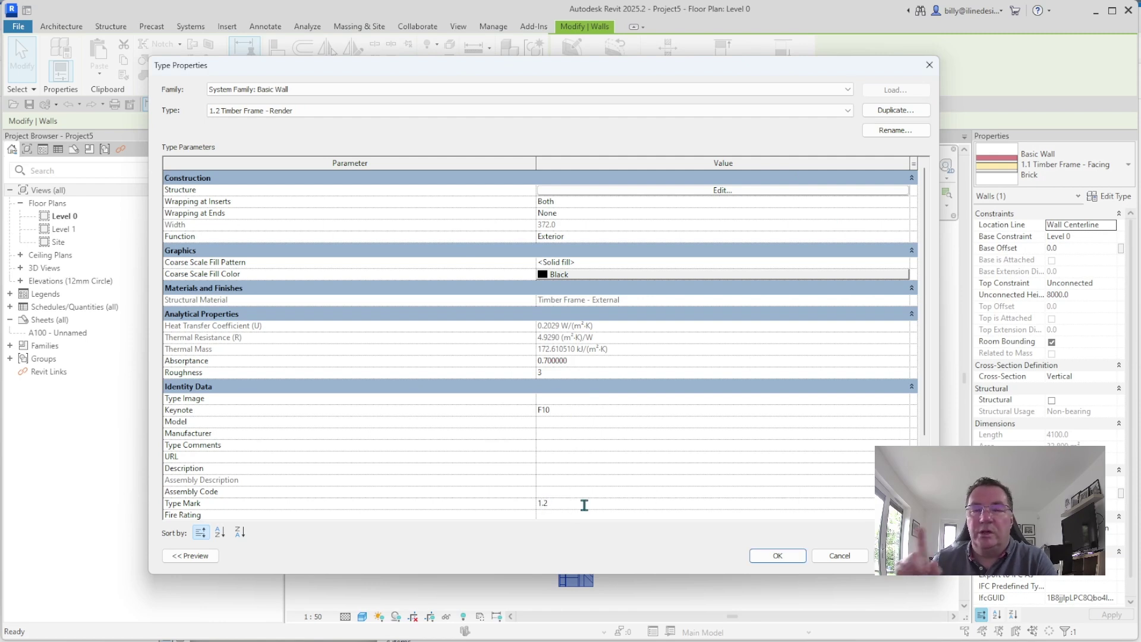
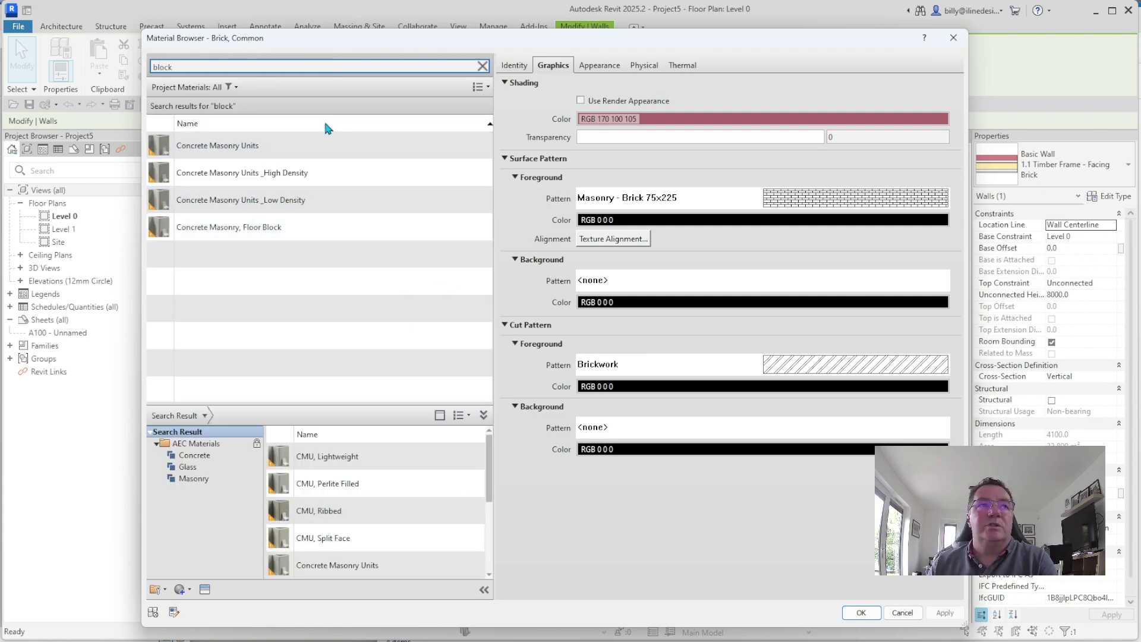
# - Assign Concrete Masonry Units to the exterior Finish 1 [4] layer, with its cut pattern foreground colour set to grey RGB 177 177 177
pyautogui.click(304, 147)
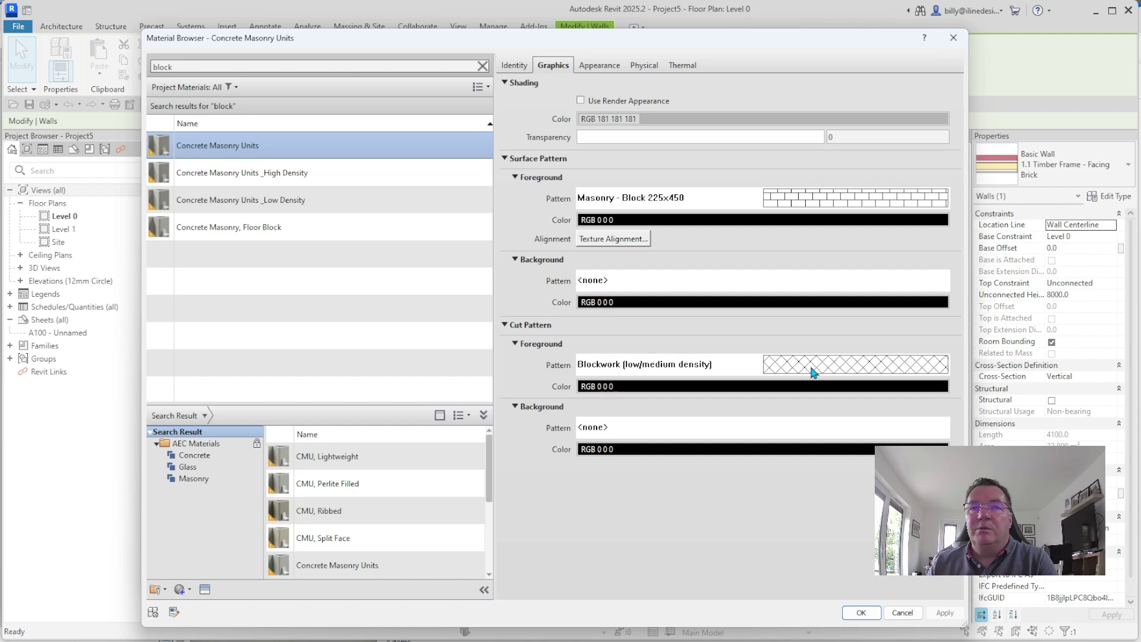
pyautogui.click(798, 386)
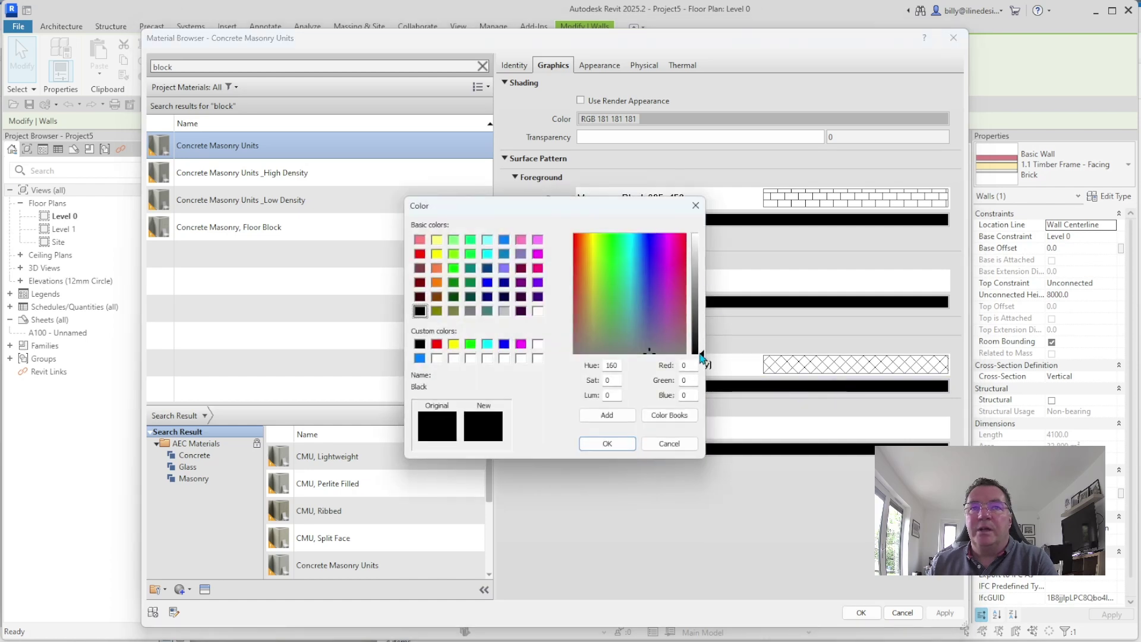
pyautogui.click(706, 288)
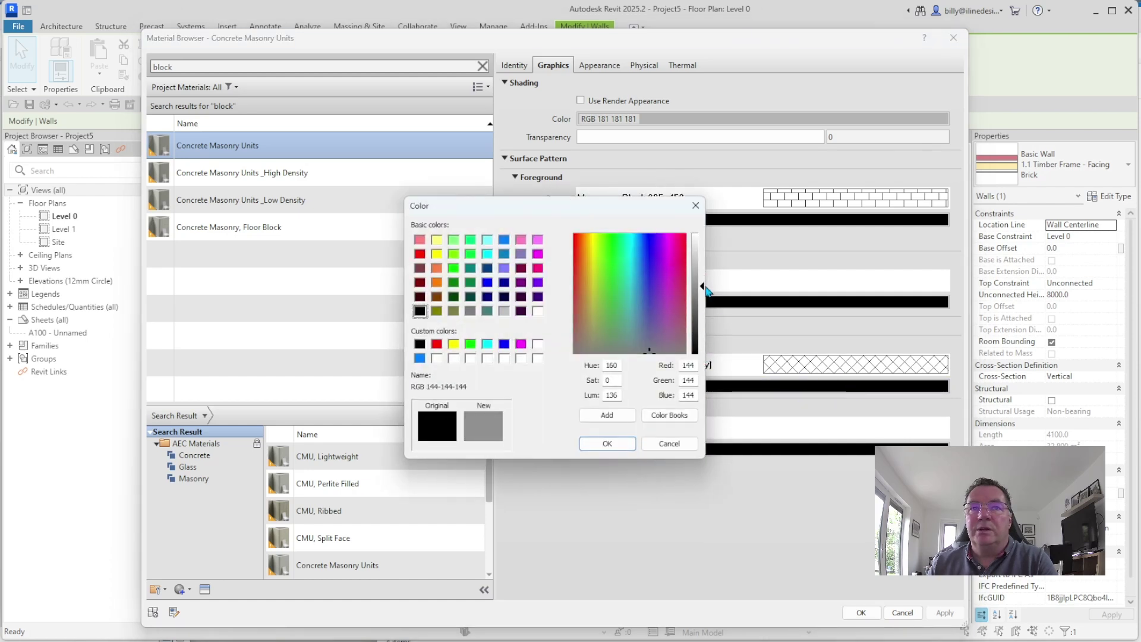
pyautogui.moveTo(706, 288); pyautogui.dragTo(705, 271)
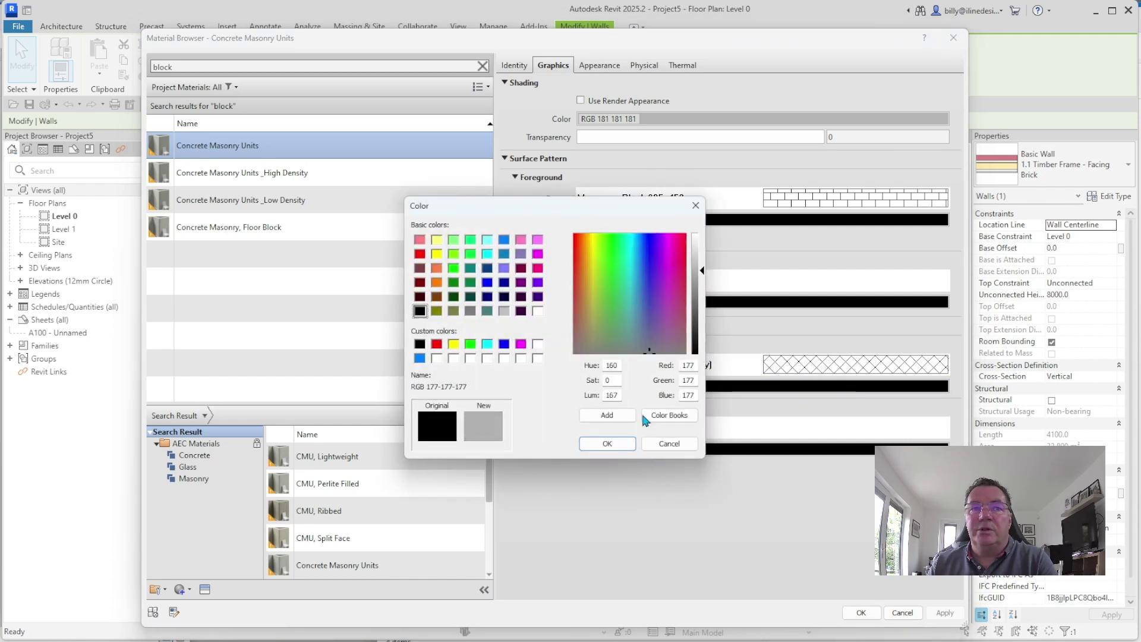
pyautogui.click(608, 445)
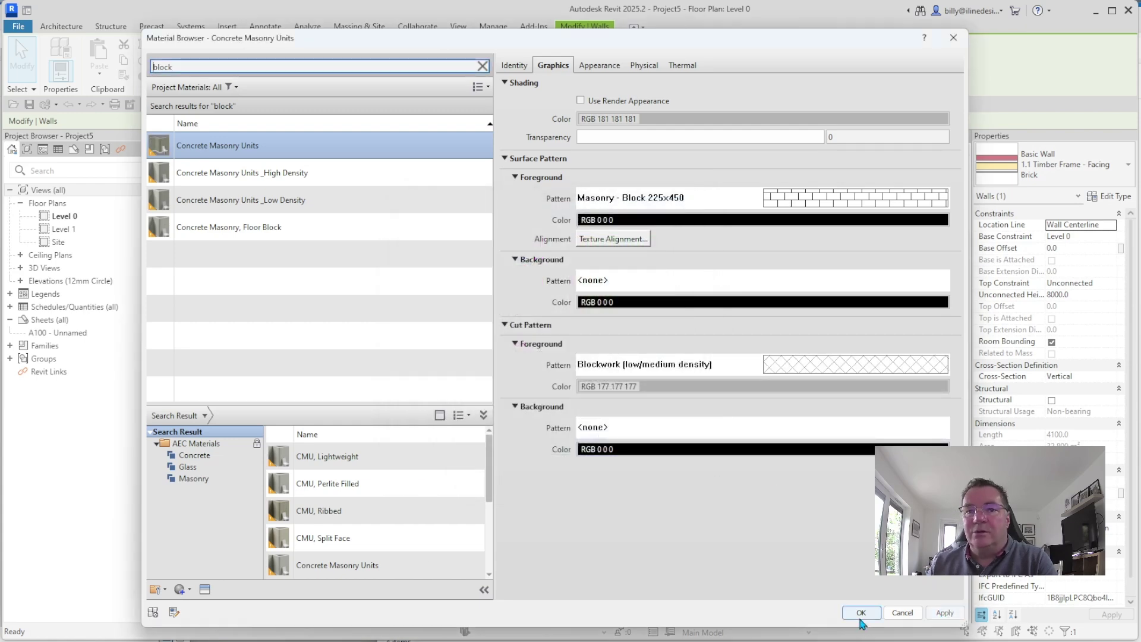
pyautogui.click(861, 613)
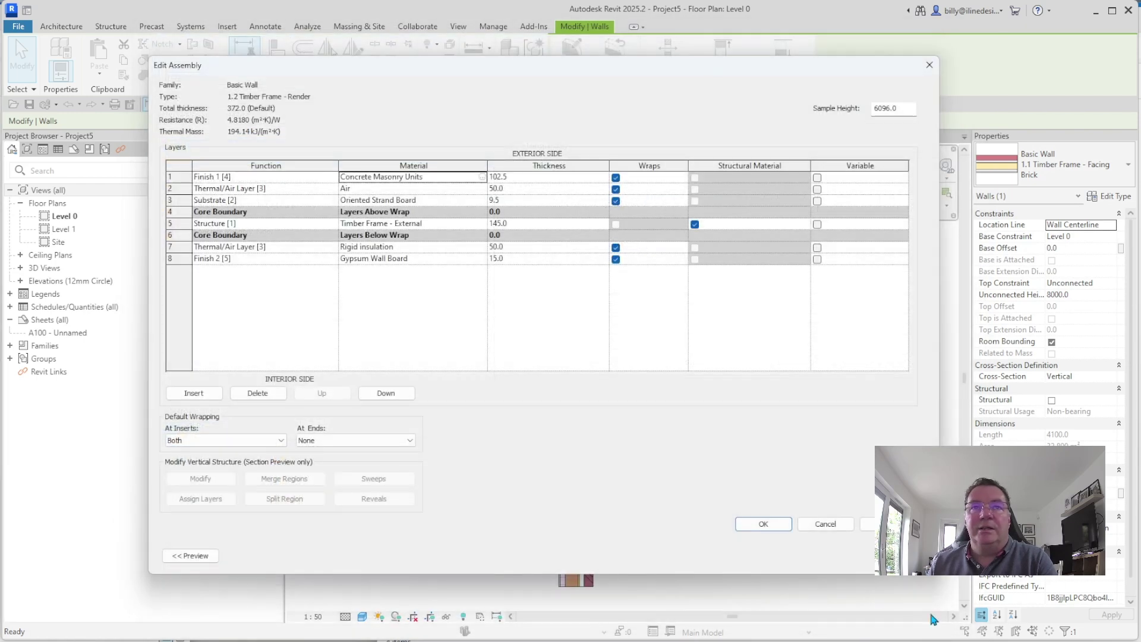
# - Set the Concrete Masonry Units layer's thickness to 100 and insert a Finish 2 [5] layer outside it
pyautogui.click(542, 180)
pyautogui.write('100')
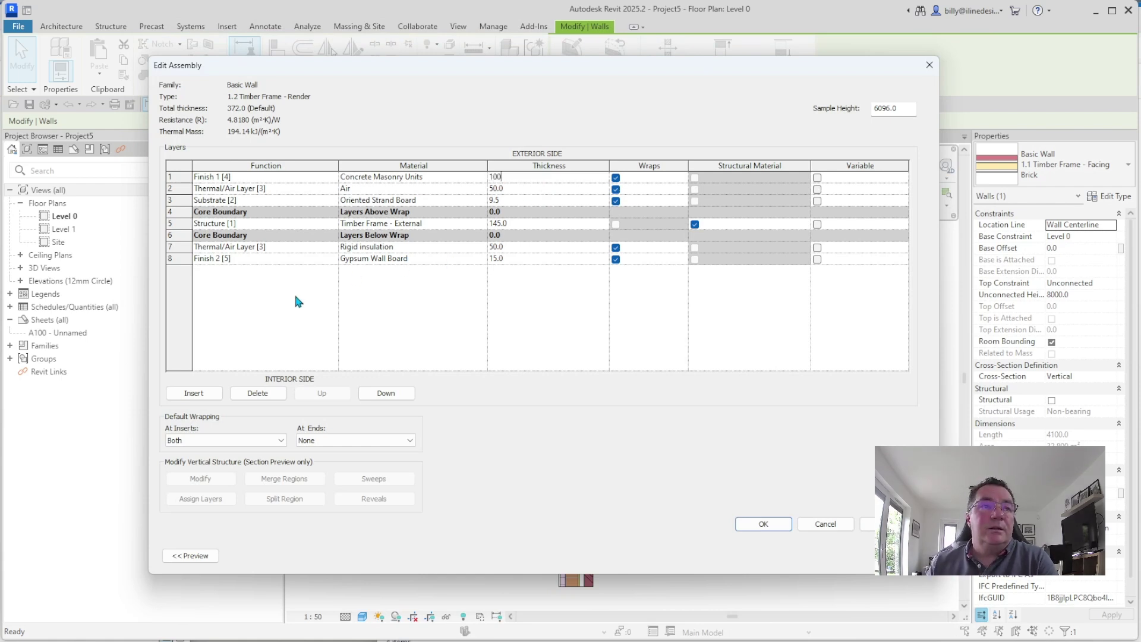
pyautogui.click(194, 393)
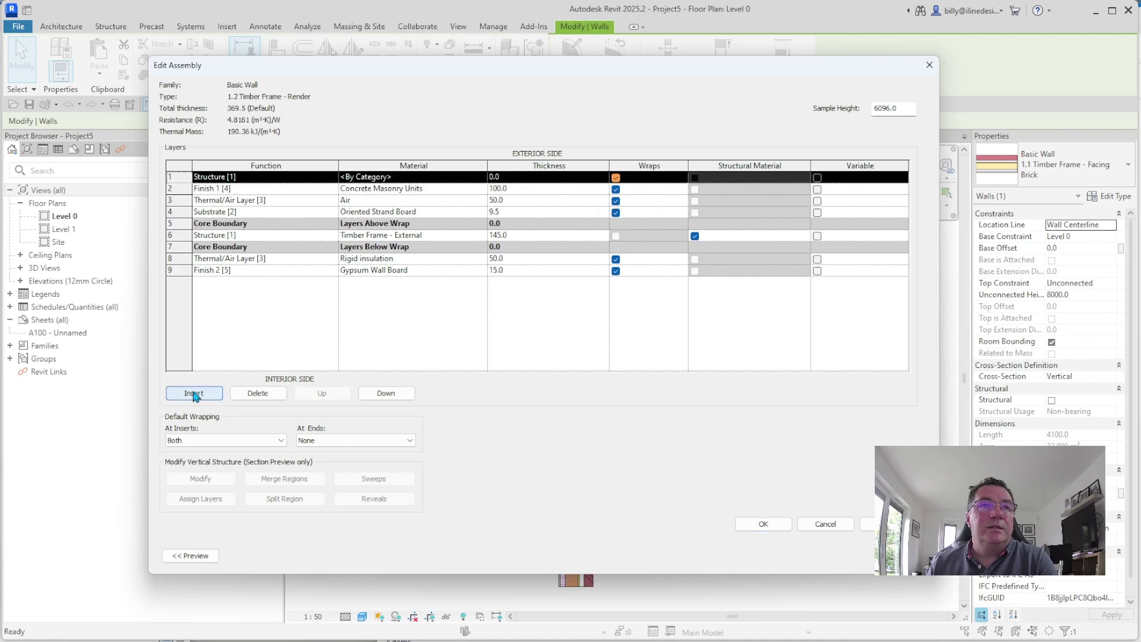
pyautogui.click(333, 177)
pyautogui.click(261, 241)
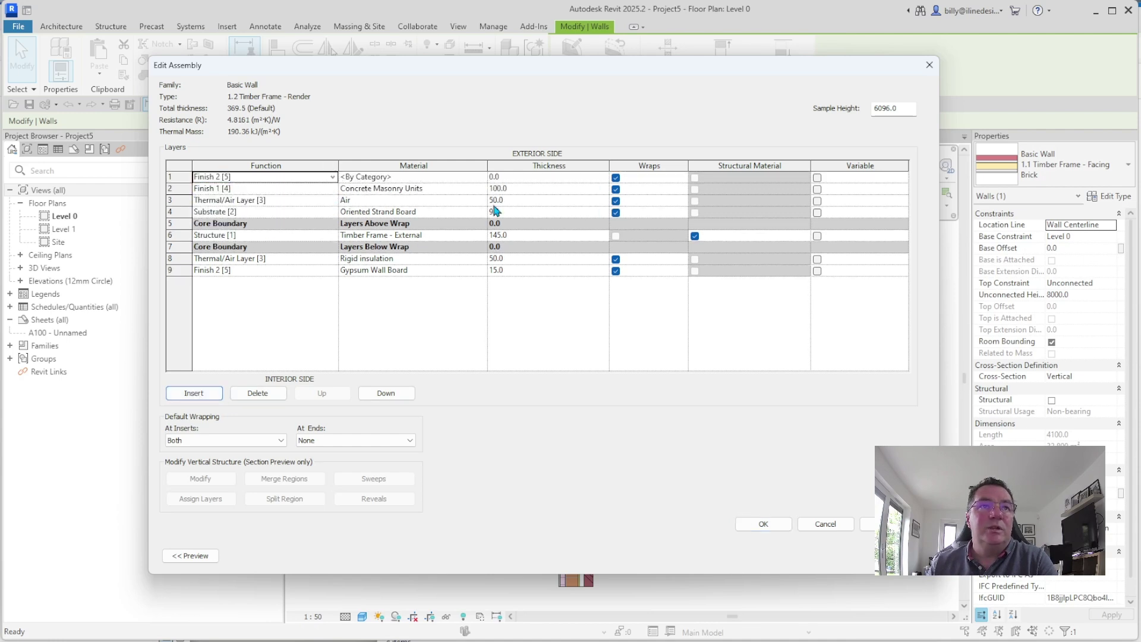
# - Search the materials for "render" and assign Render, Beige, Smooth to the new exterior Finish 2 [5] layer
pyautogui.click(415, 177)
pyautogui.click(482, 177)
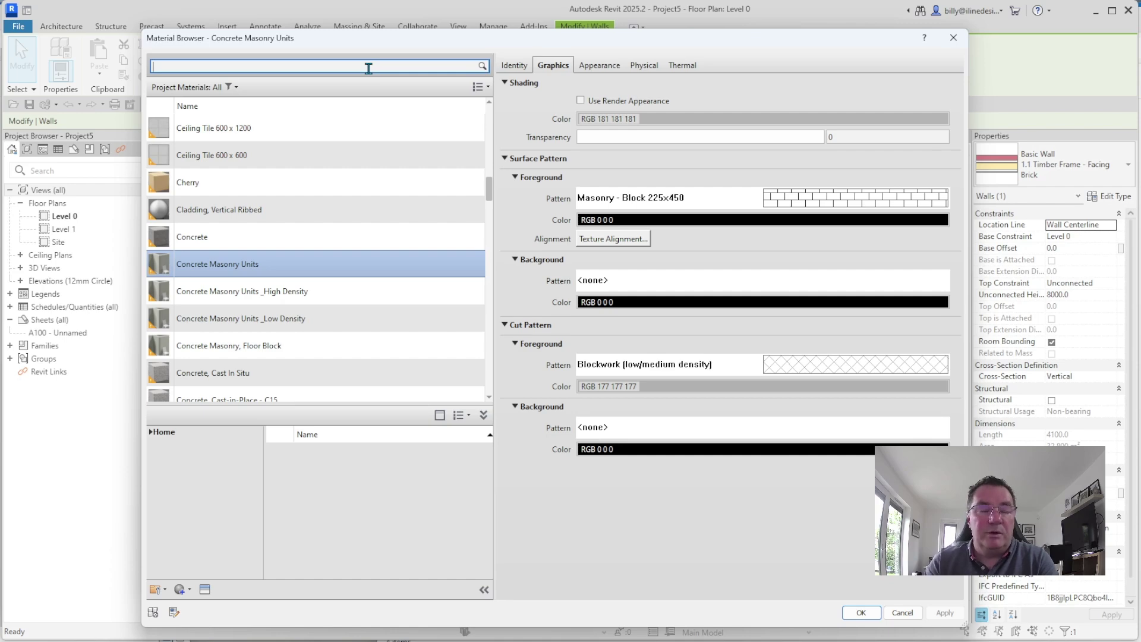
pyautogui.scroll(-12, 377, 238)
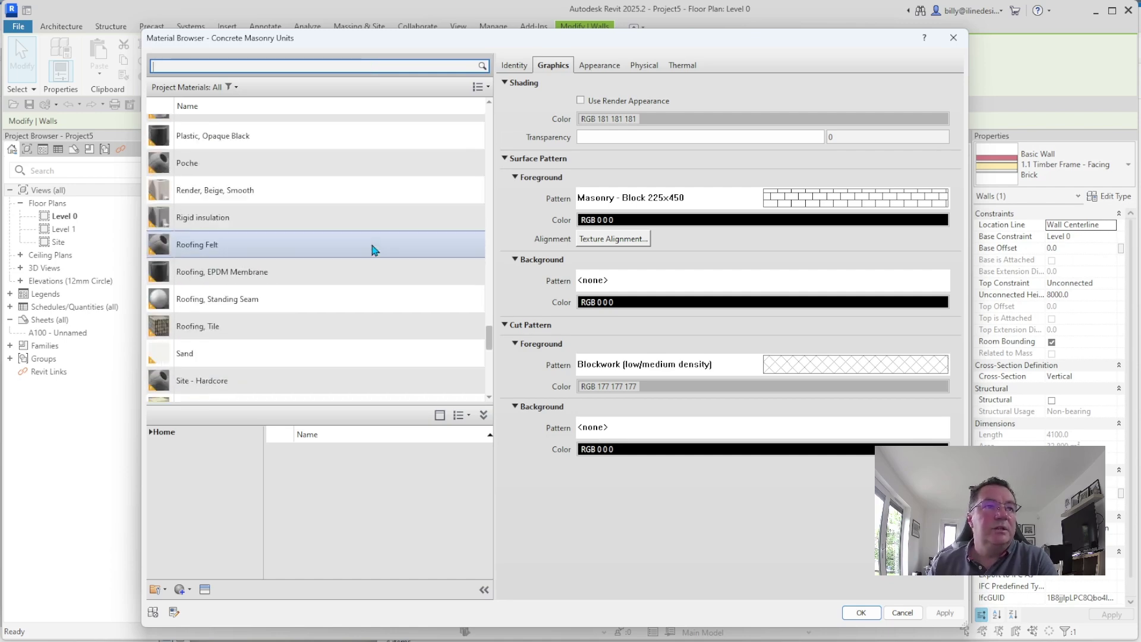
pyautogui.scroll(-10, 374, 248)
pyautogui.scroll(8, 373, 248)
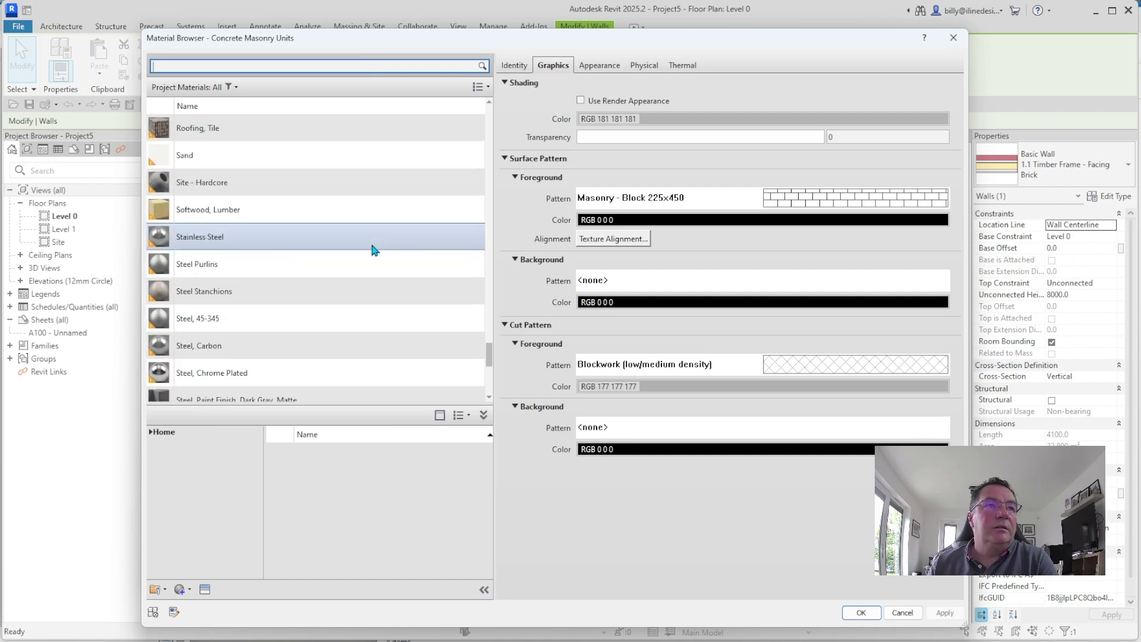
pyautogui.scroll(5, 373, 249)
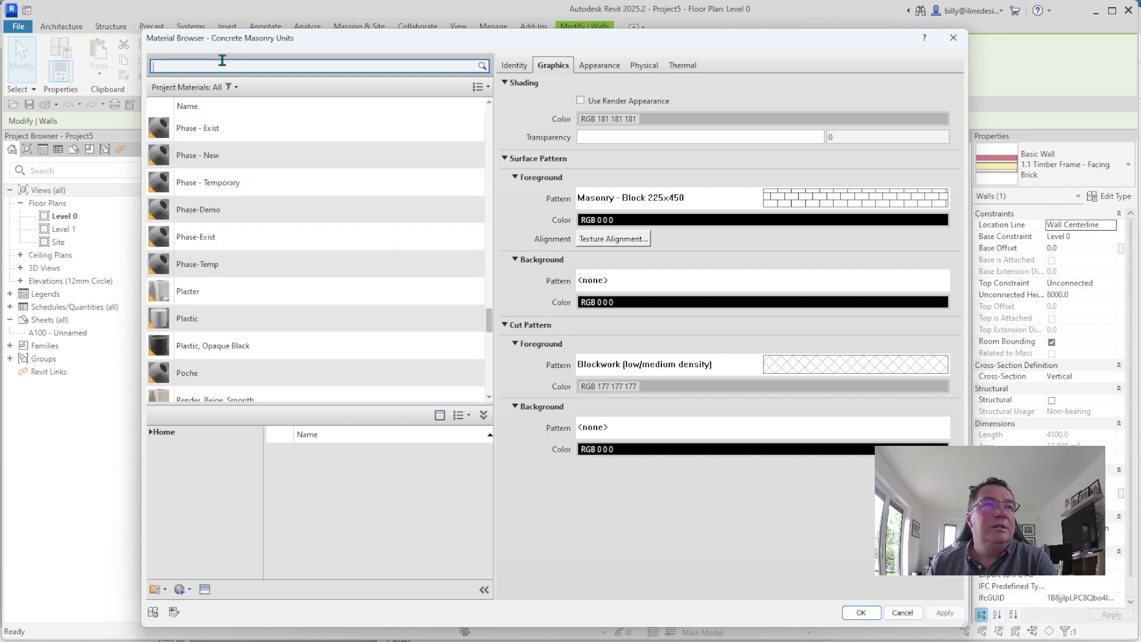
pyautogui.write('rende')
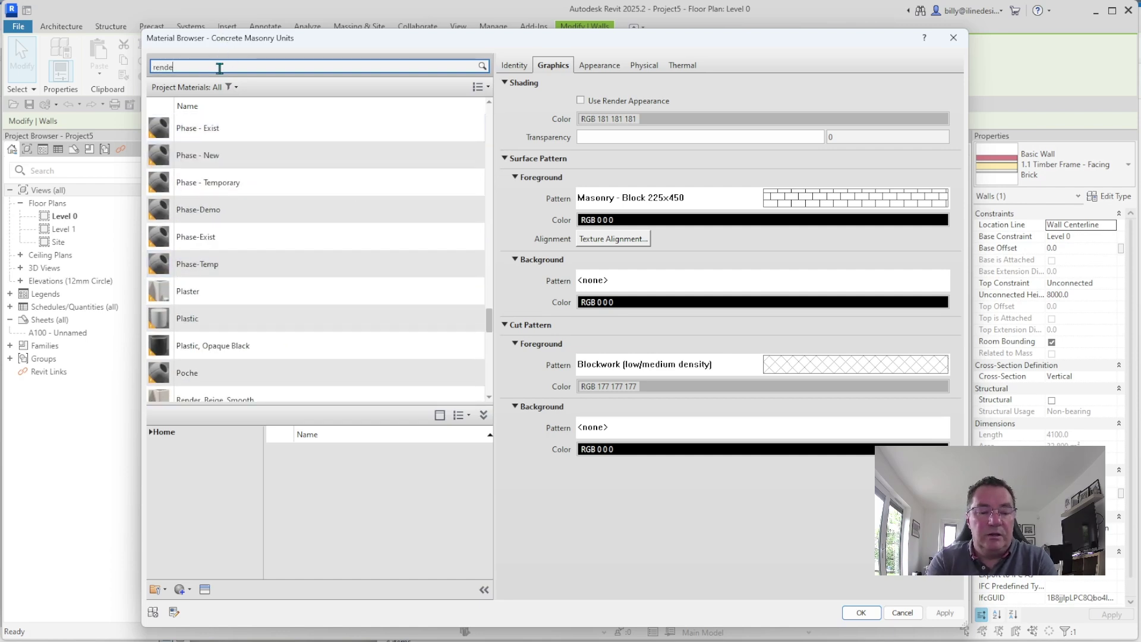
pyautogui.write('r')
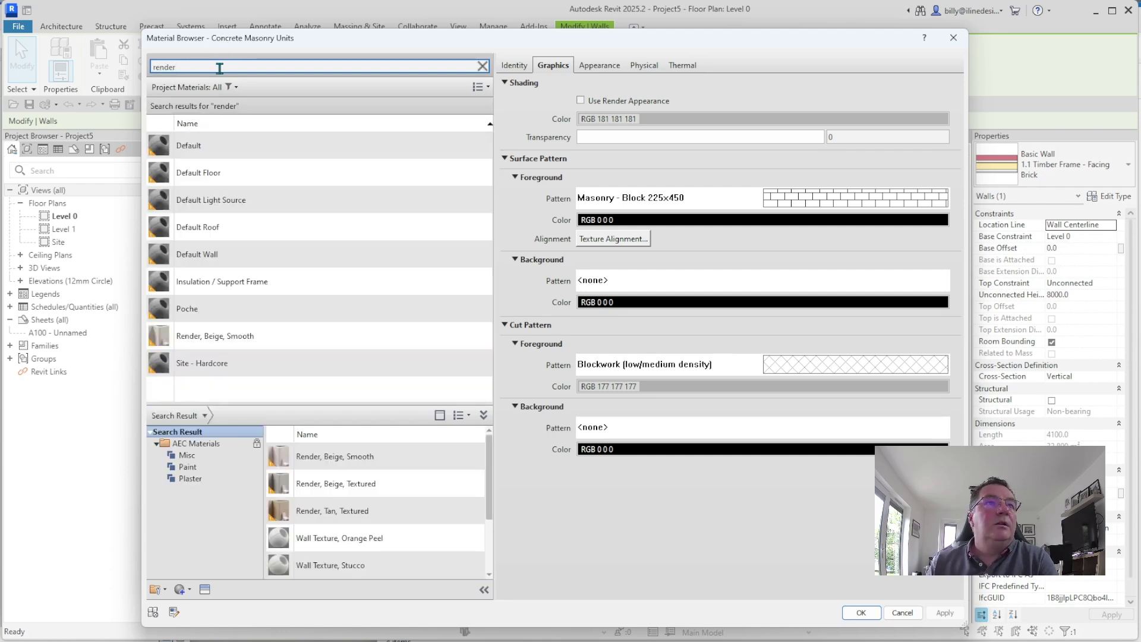
pyautogui.click(245, 343)
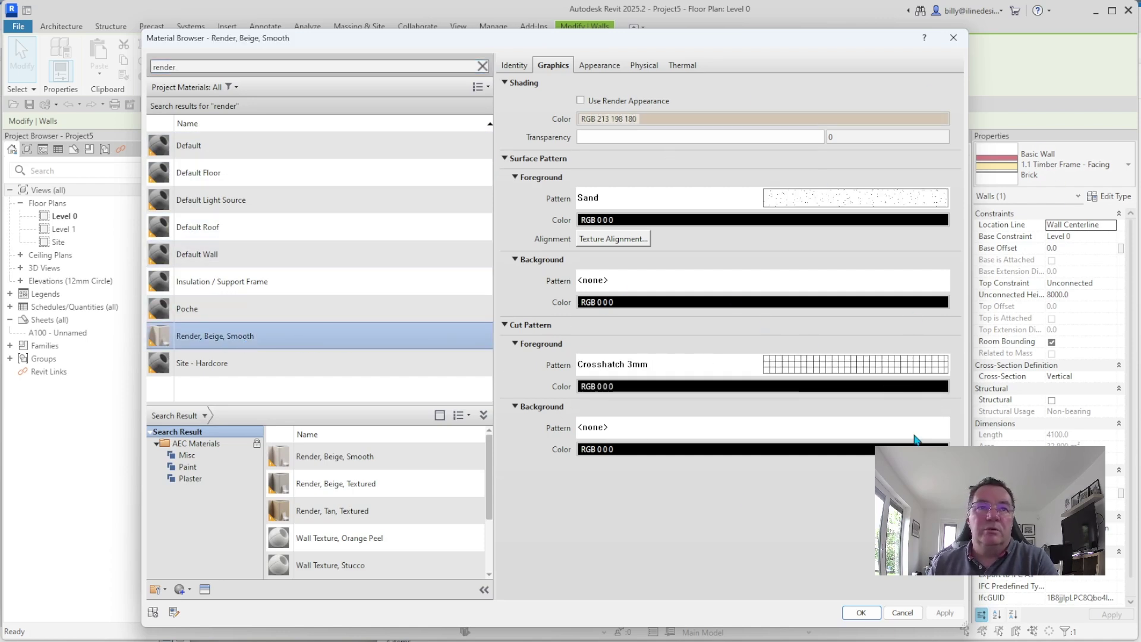
pyautogui.click(861, 612)
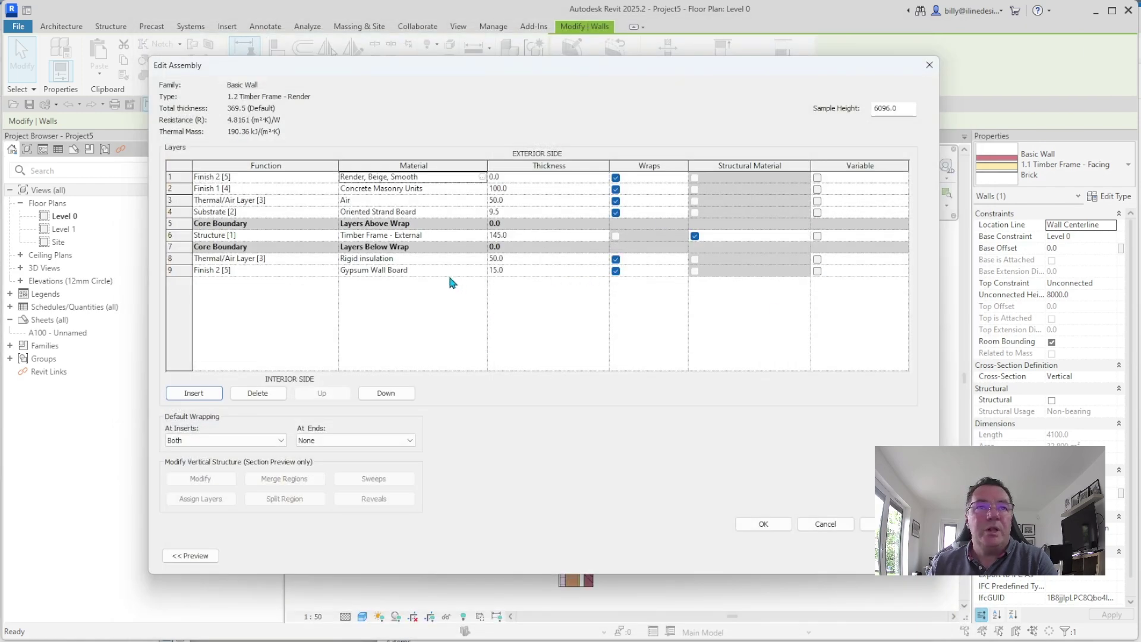
# - Set the Render, Beige, Smooth layer's thickness to 18 and apply the finished 1.2 Timber Frame - Render type
pyautogui.click(531, 177)
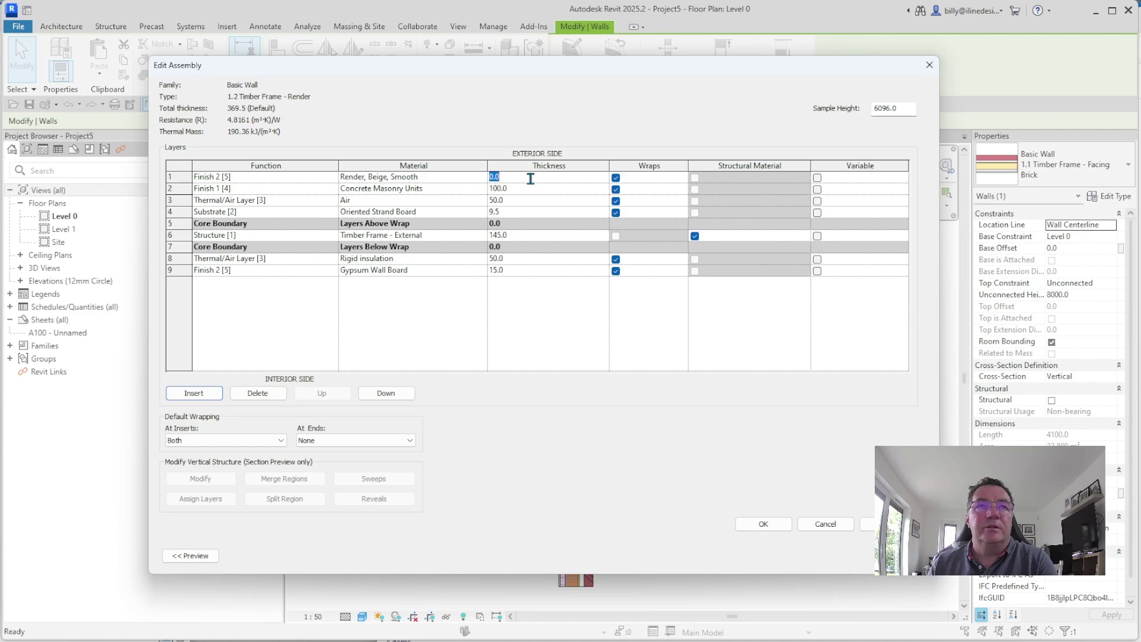
pyautogui.write('18')
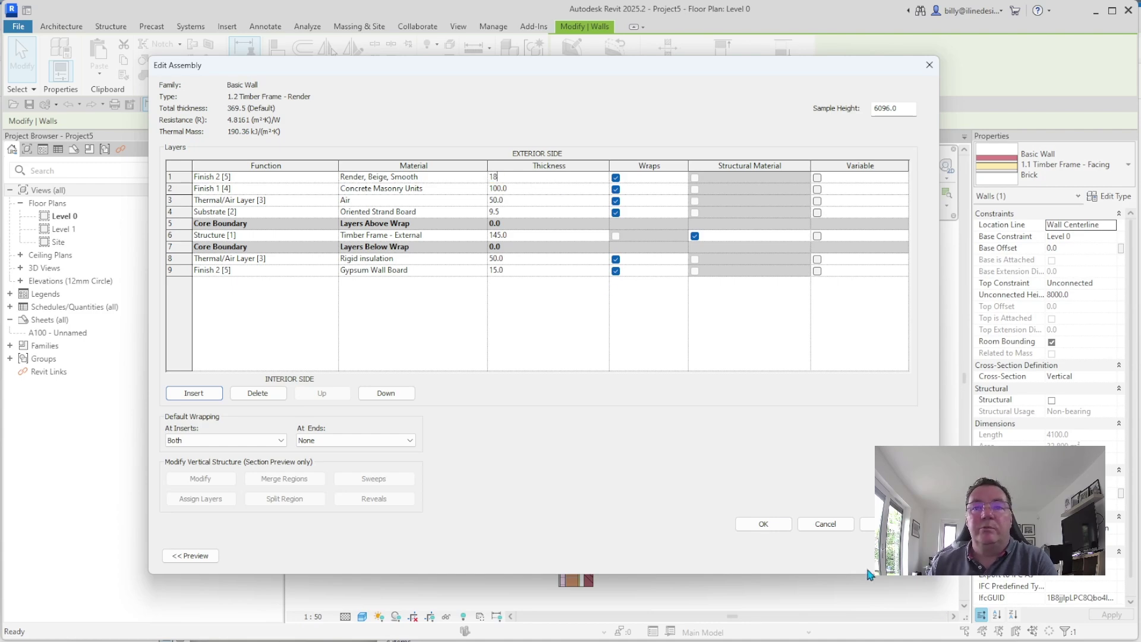
pyautogui.click(777, 526)
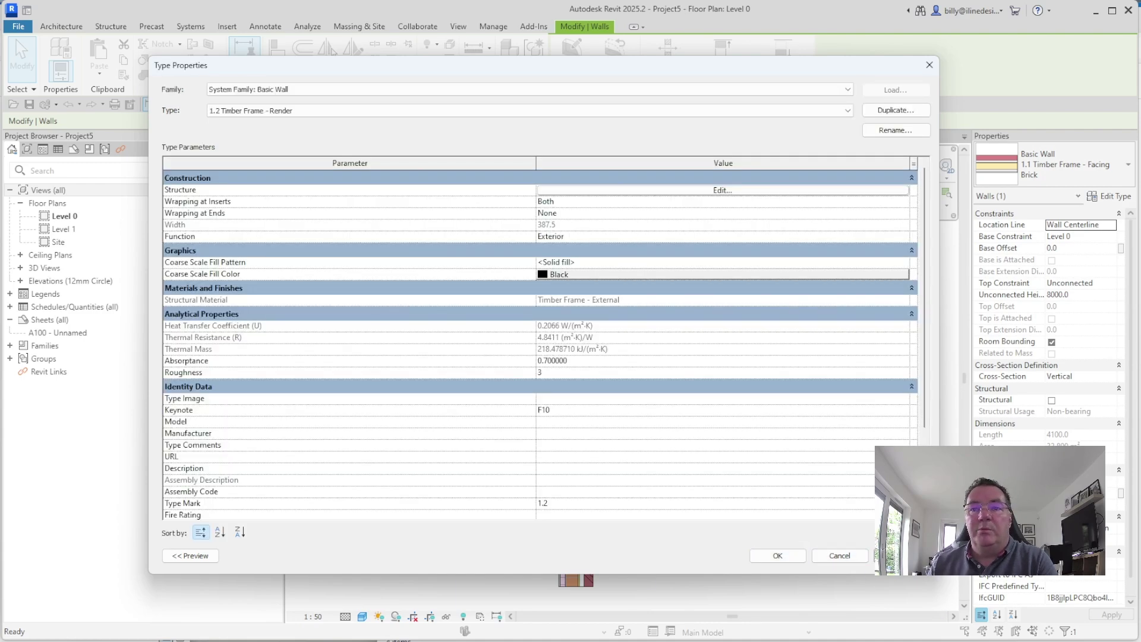
pyautogui.click(774, 557)
pyautogui.click(710, 466)
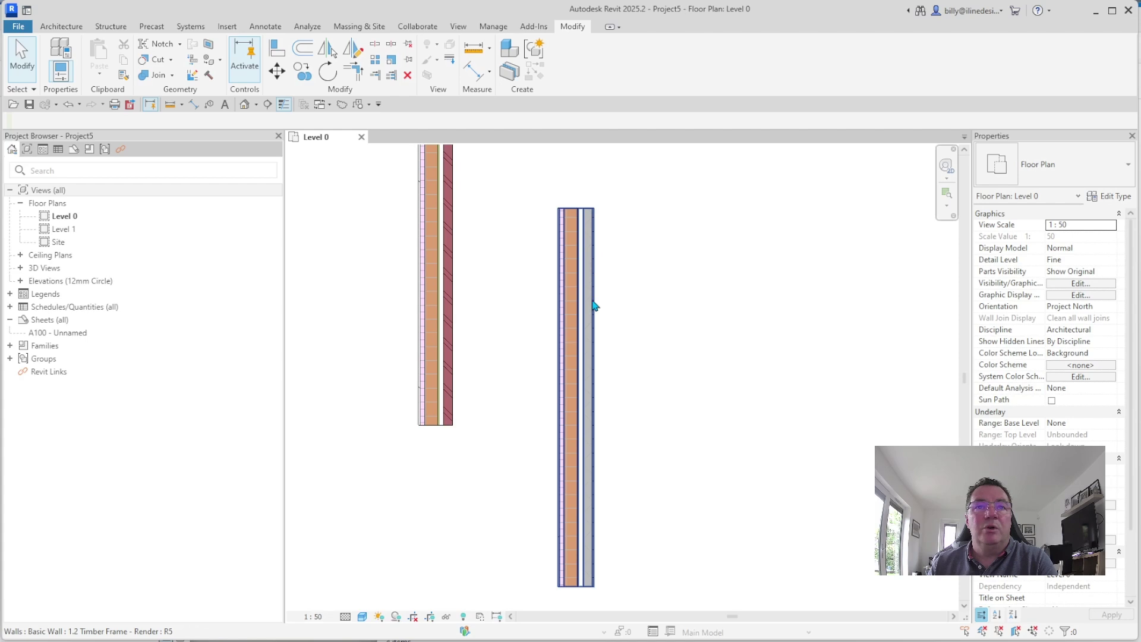
pyautogui.scroll(3, 576, 322)
pyautogui.scroll(-5, 753, 341)
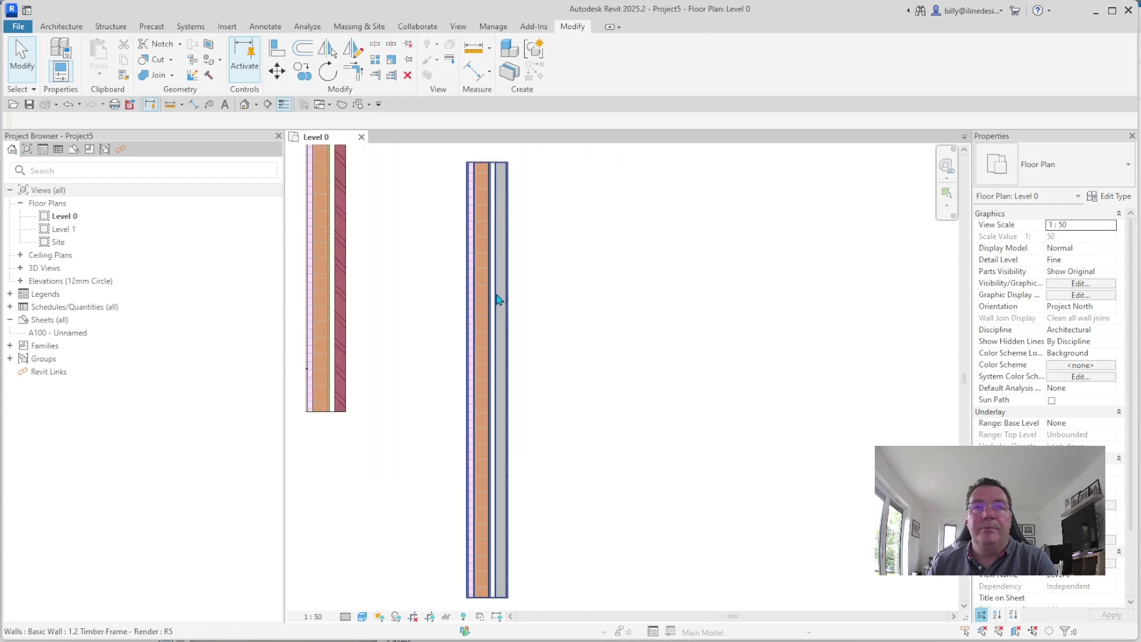
# - Copy the 1.1 facing brick wall to the exterior side of the 1.2 render wall, about 512 mm clear of it
pyautogui.click(497, 249)
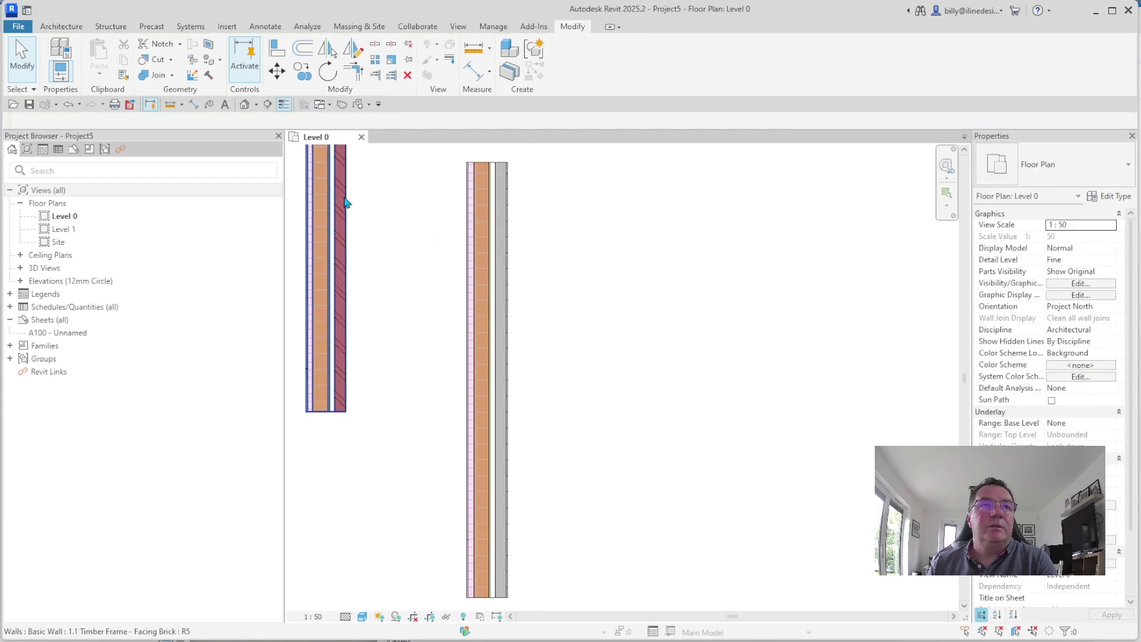
pyautogui.click(330, 196)
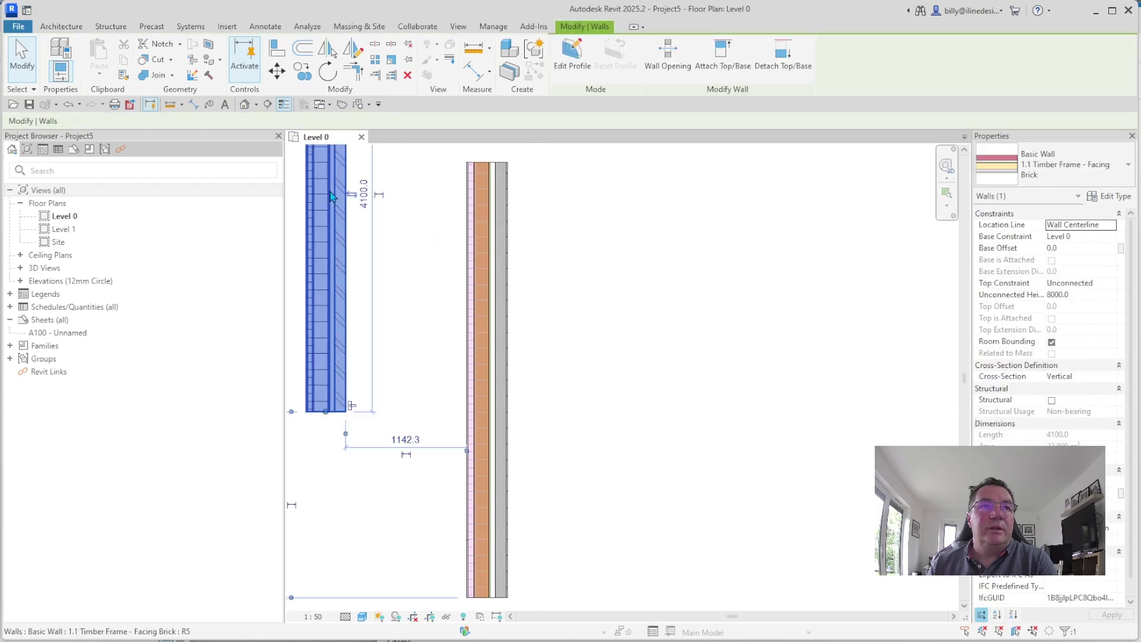
pyautogui.click(302, 71)
pyautogui.click(345, 287)
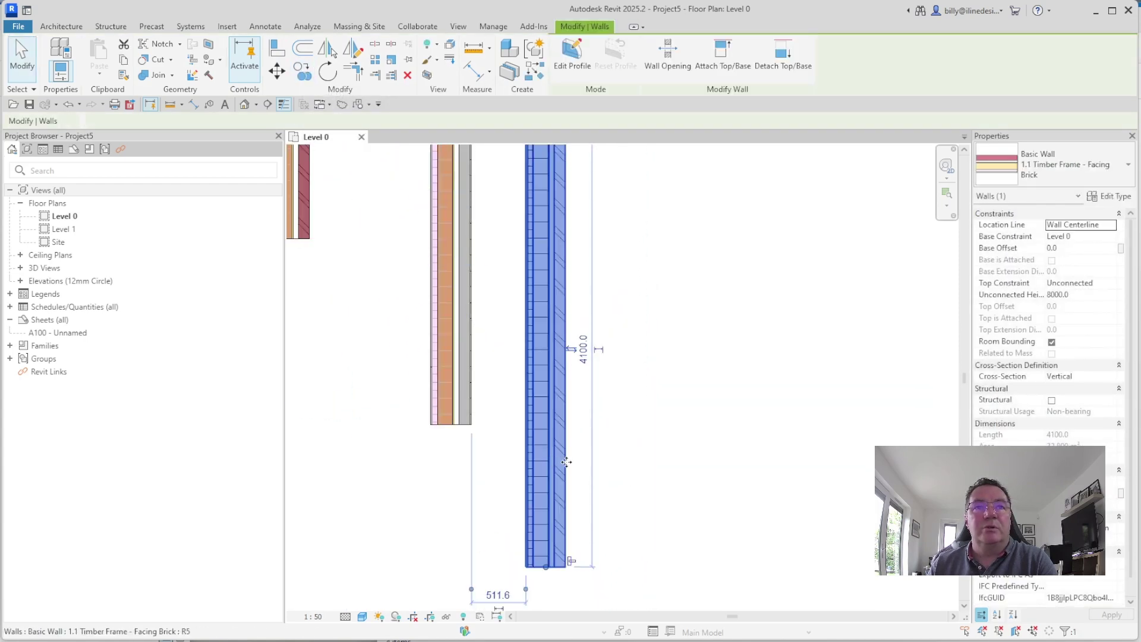
pyautogui.scroll(-2, 590, 444)
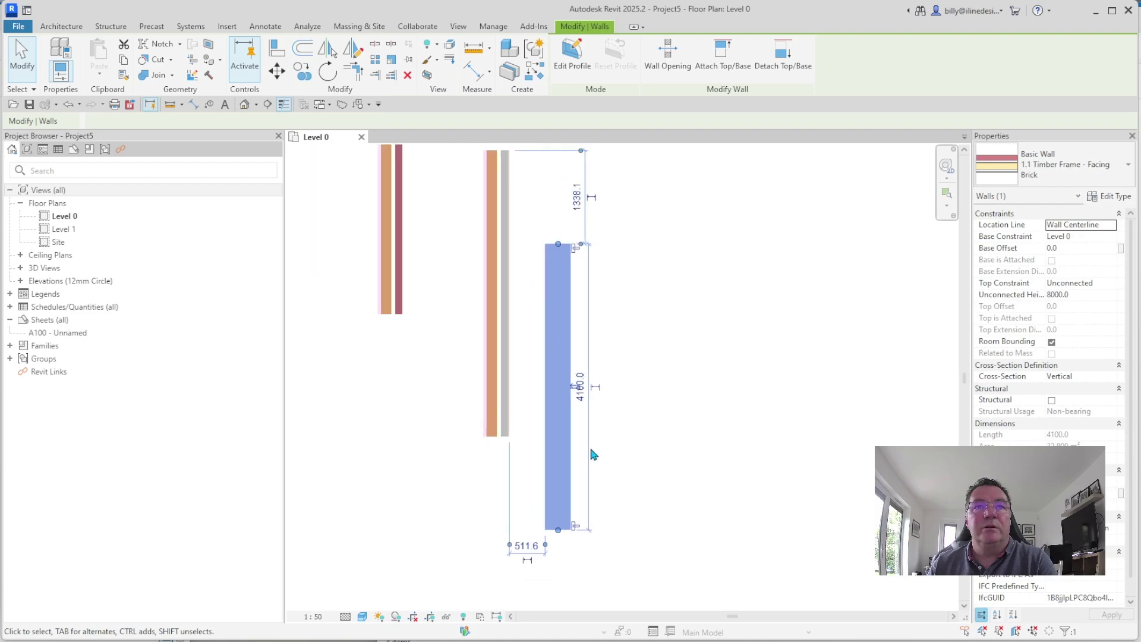
pyautogui.click(664, 421)
pyautogui.click(618, 375)
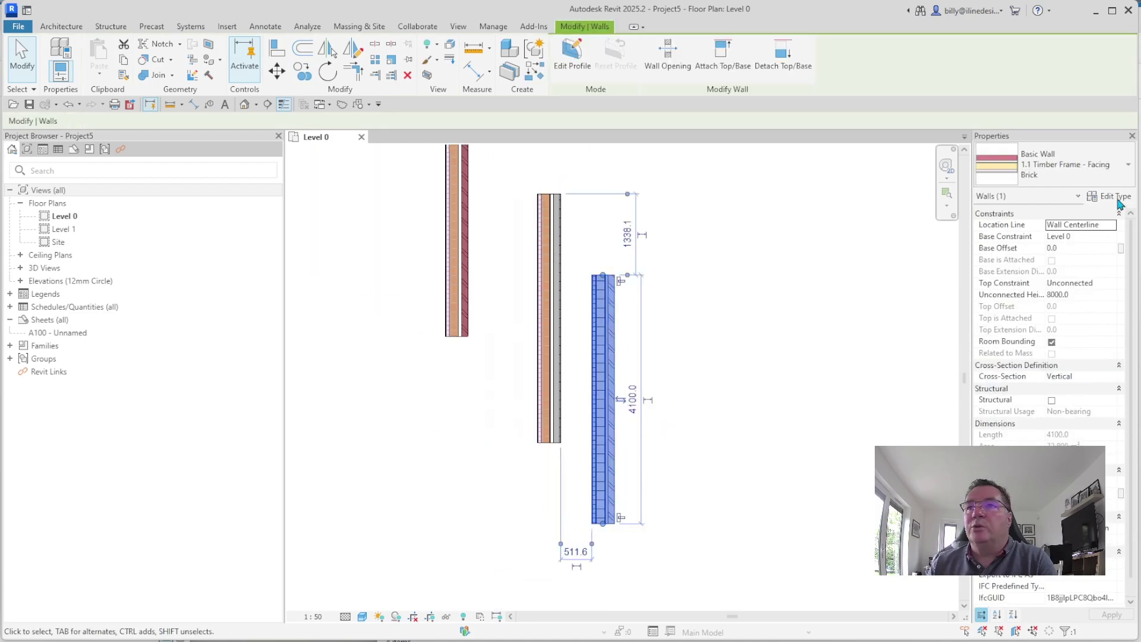
# - Duplicate the new copy's wall type as "0.1 Facing Brick - underbuild" and set its Type Mark to 0.1
pyautogui.click(1115, 197)
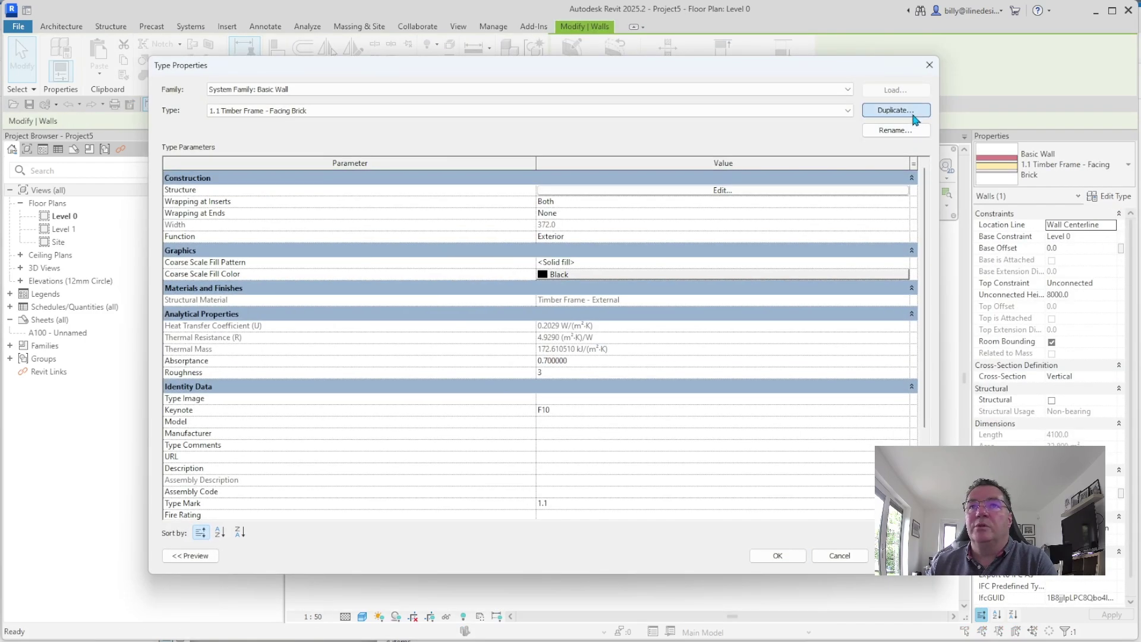
pyautogui.click(895, 110)
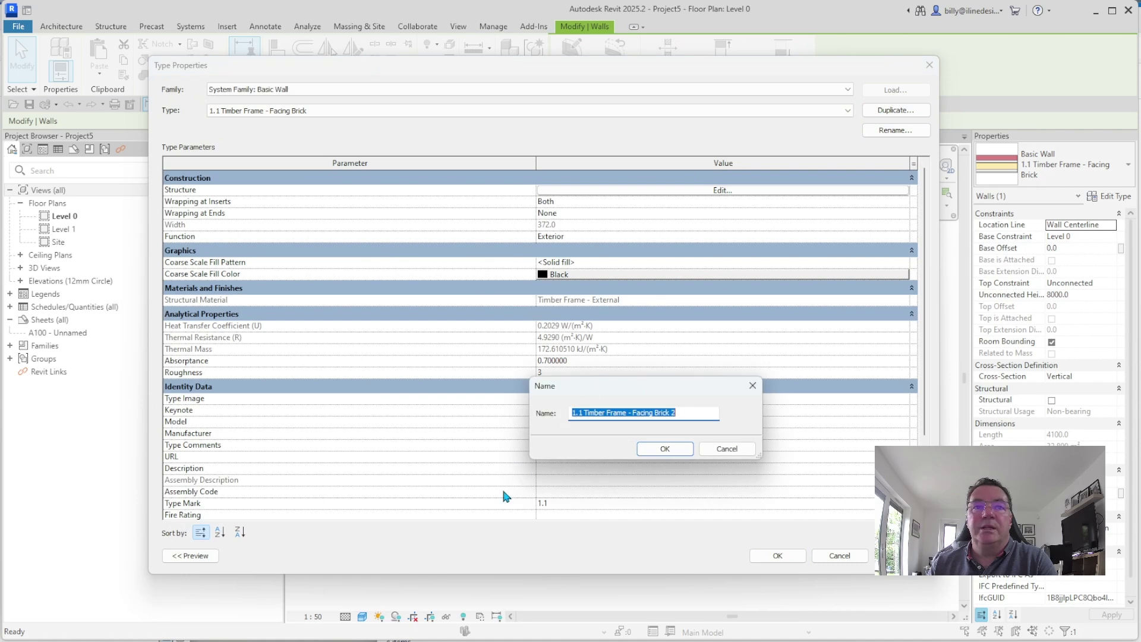
pyautogui.click(575, 413)
pyautogui.press('BackSpace')
pyautogui.write('0')
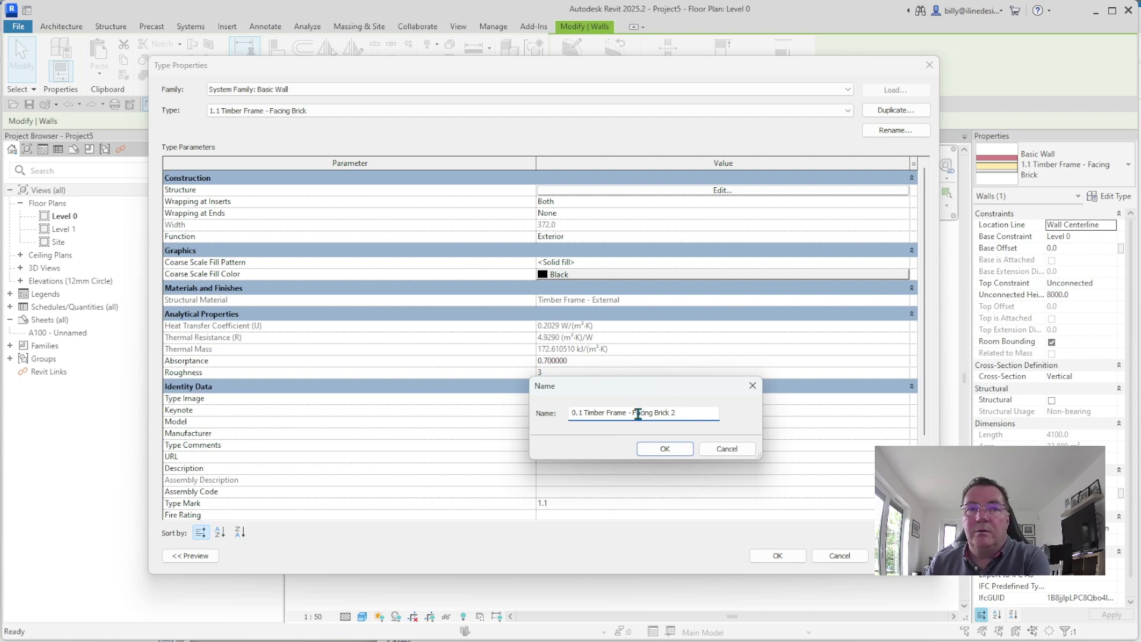
pyautogui.press('BackSpace')
pyautogui.press('BackSpace')
pyautogui.press('BackSpace')
pyautogui.press('BackSpace')
pyautogui.press('BackSpace')
pyautogui.press('BackSpace')
pyautogui.press('BackSpace')
pyautogui.press('BackSpace')
pyautogui.press('BackSpace')
pyautogui.press('BackSpace')
pyautogui.press('BackSpace')
pyautogui.press('BackSpace')
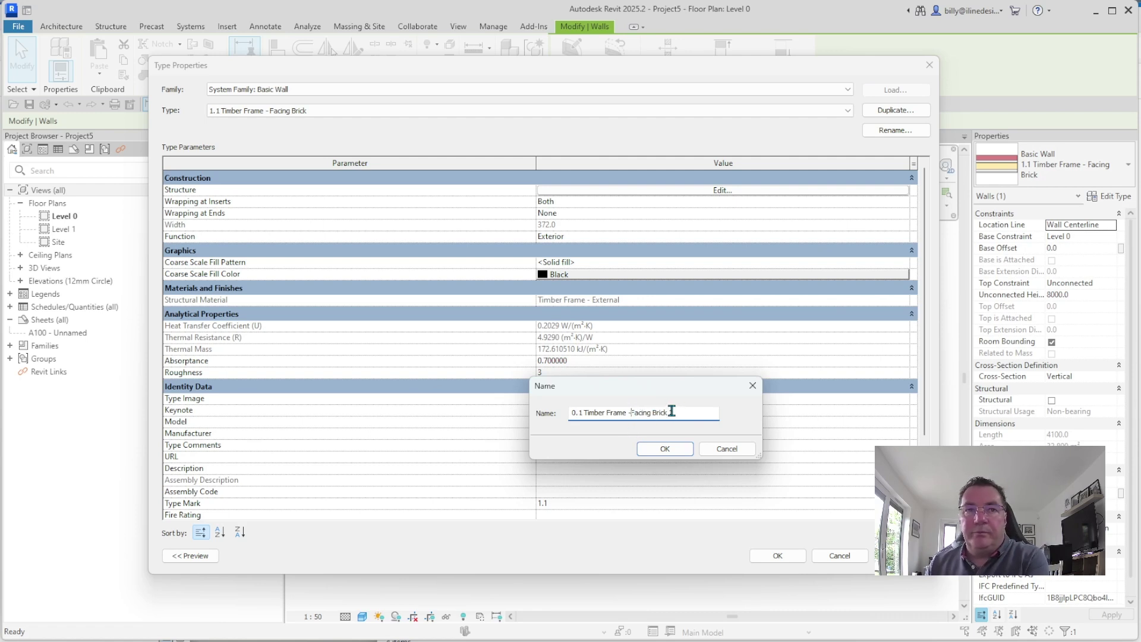
pyautogui.press('BackSpace')
pyautogui.press('BackSpace')
pyautogui.press('BackSpace')
pyautogui.press('End')
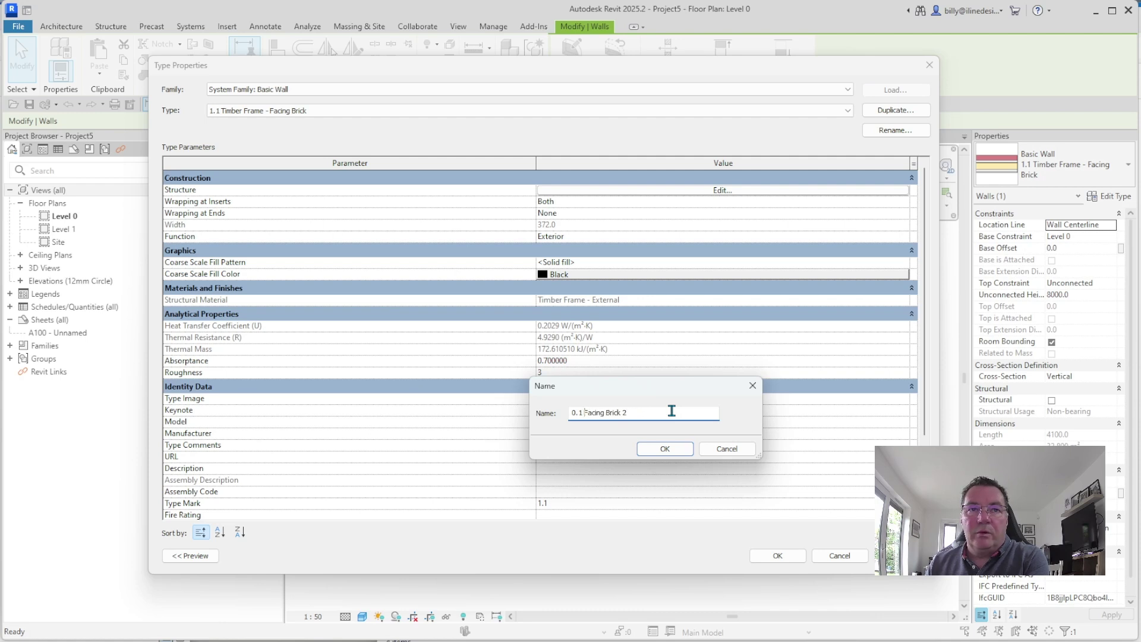
pyautogui.press('BackSpace')
pyautogui.write('- un')
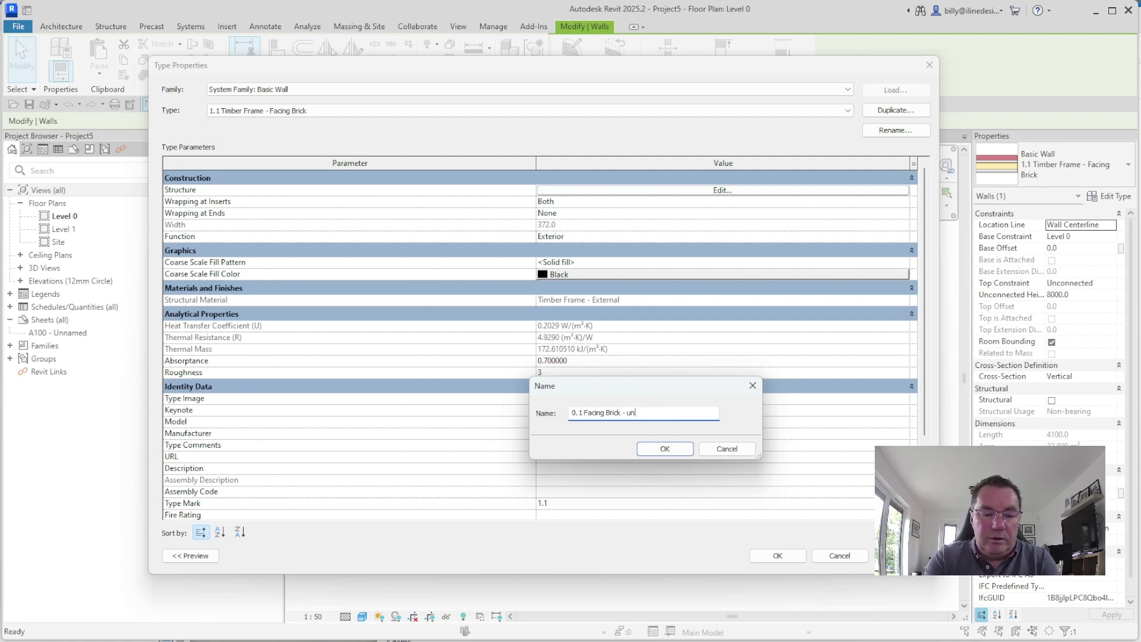
pyautogui.write('derbuild')
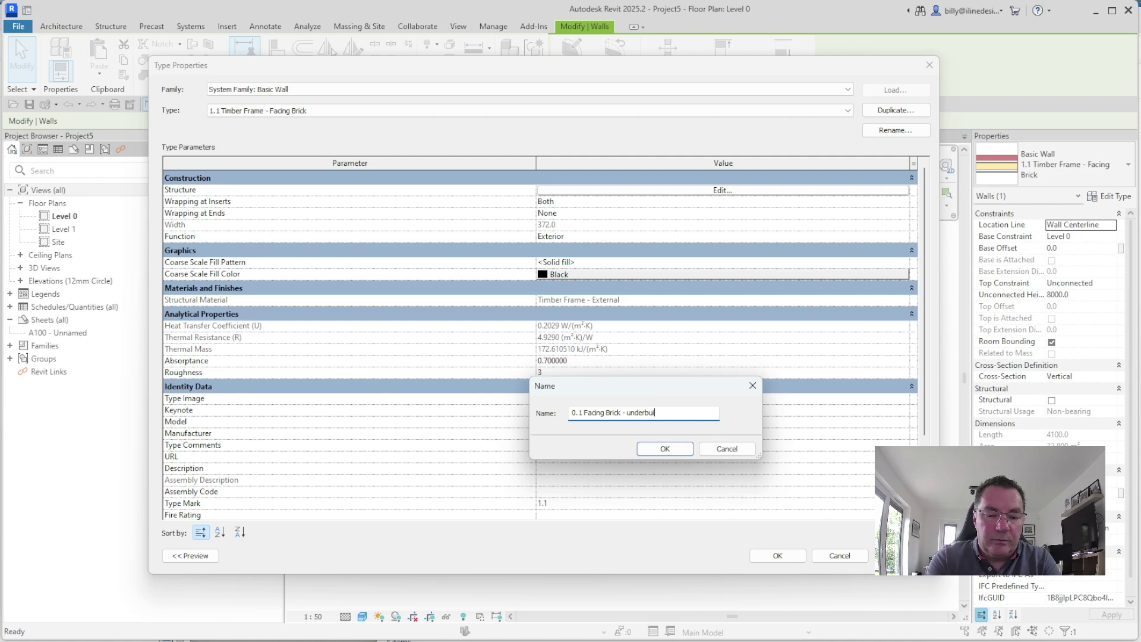
pyautogui.click(665, 449)
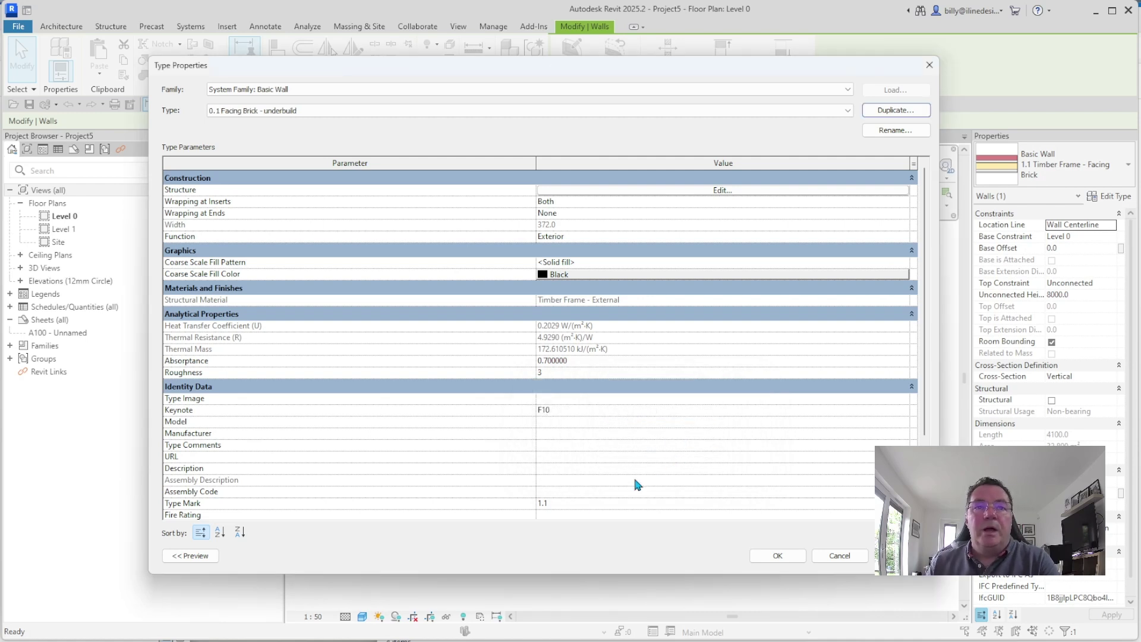
pyautogui.click(588, 503)
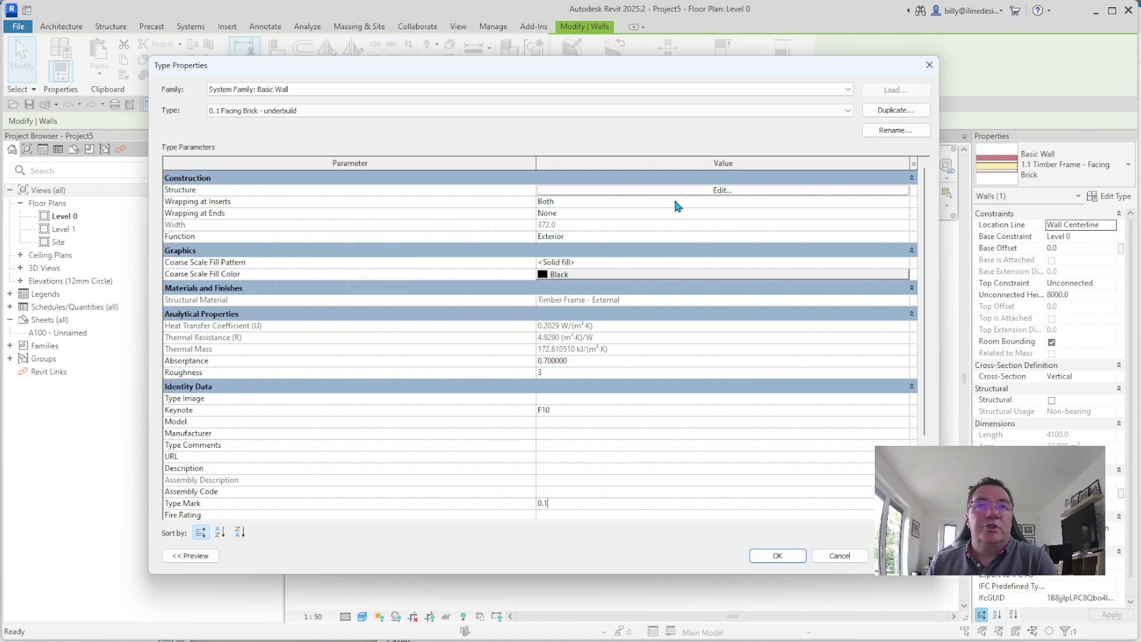
# - In the underbuild wall's structure, set the Air layer's thickness to 59 and delete the Oriented Strand Board substrate layer
pyautogui.click(717, 191)
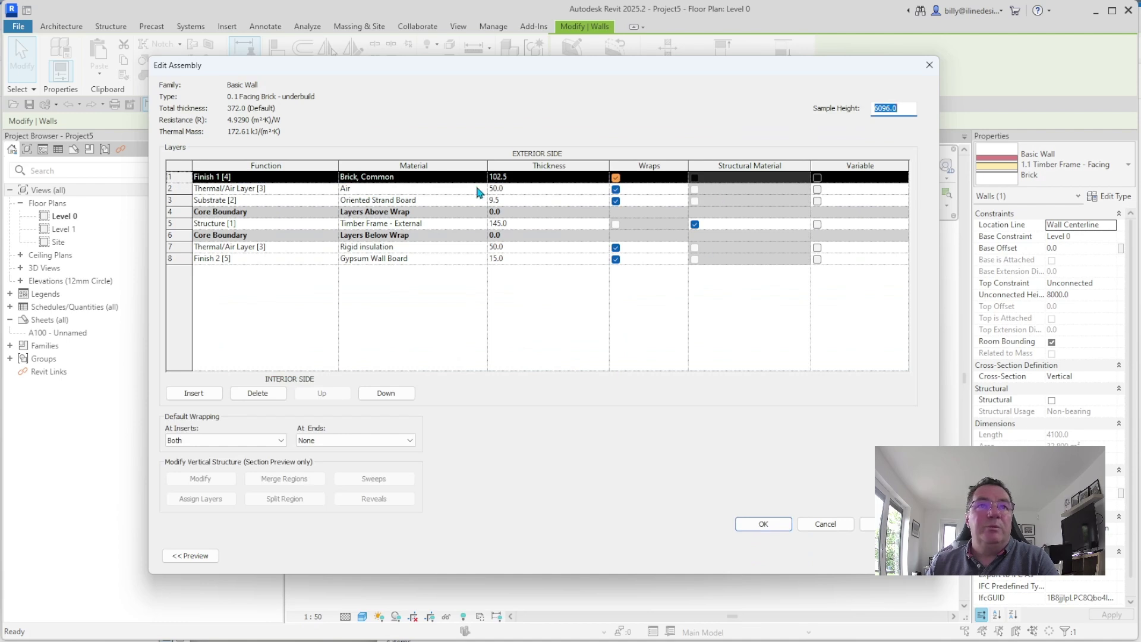
pyautogui.click(421, 190)
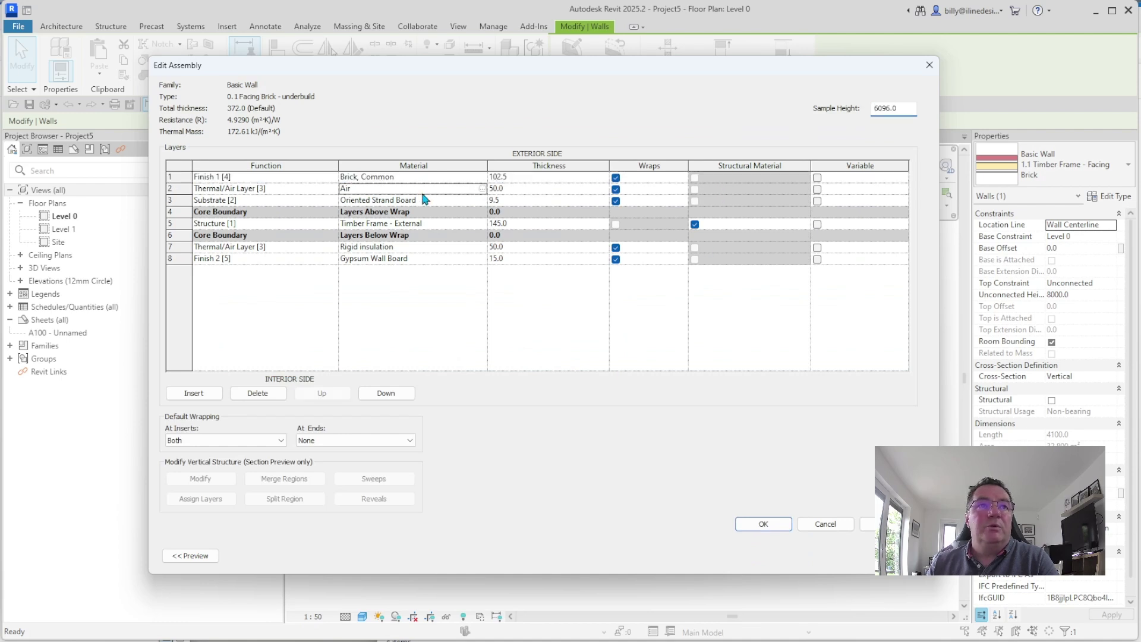
pyautogui.click(532, 189)
pyautogui.write('59')
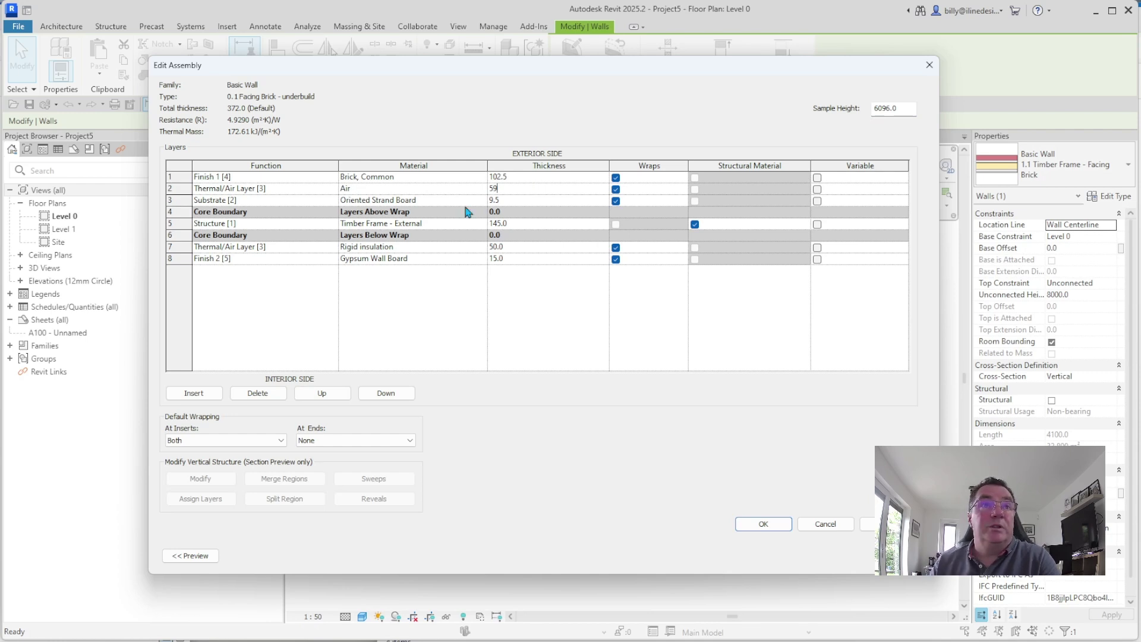
pyautogui.click(282, 202)
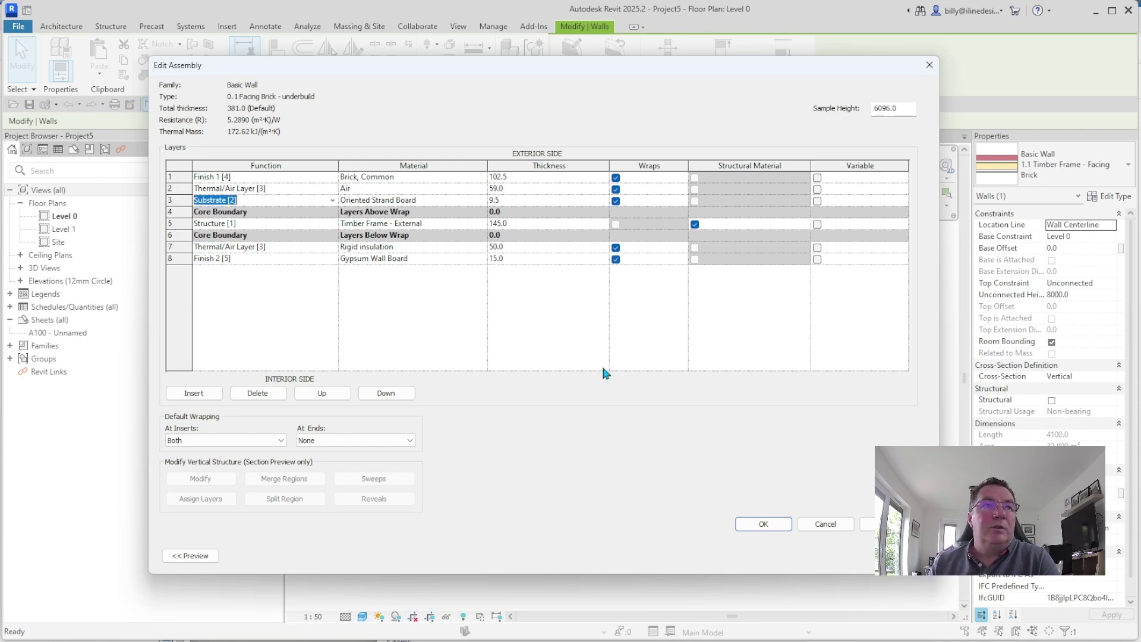
pyautogui.click(258, 393)
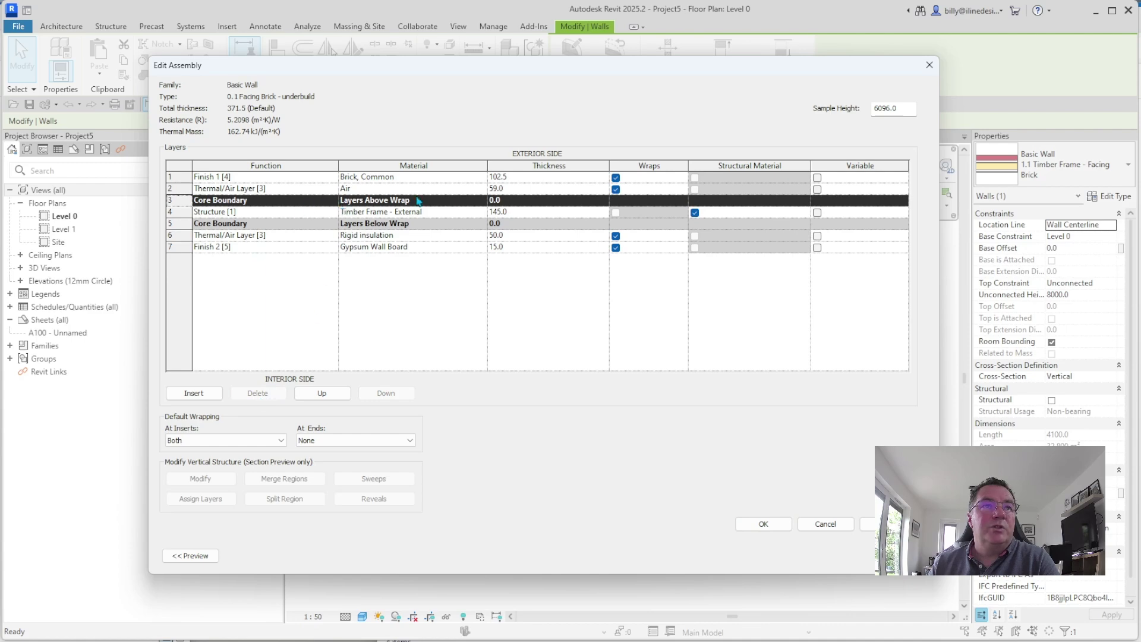
# - Search the materials for "block", assign Concrete Masonry Units to the Structure [1] layer and set its thickness to 140
pyautogui.click(483, 214)
pyautogui.click(482, 212)
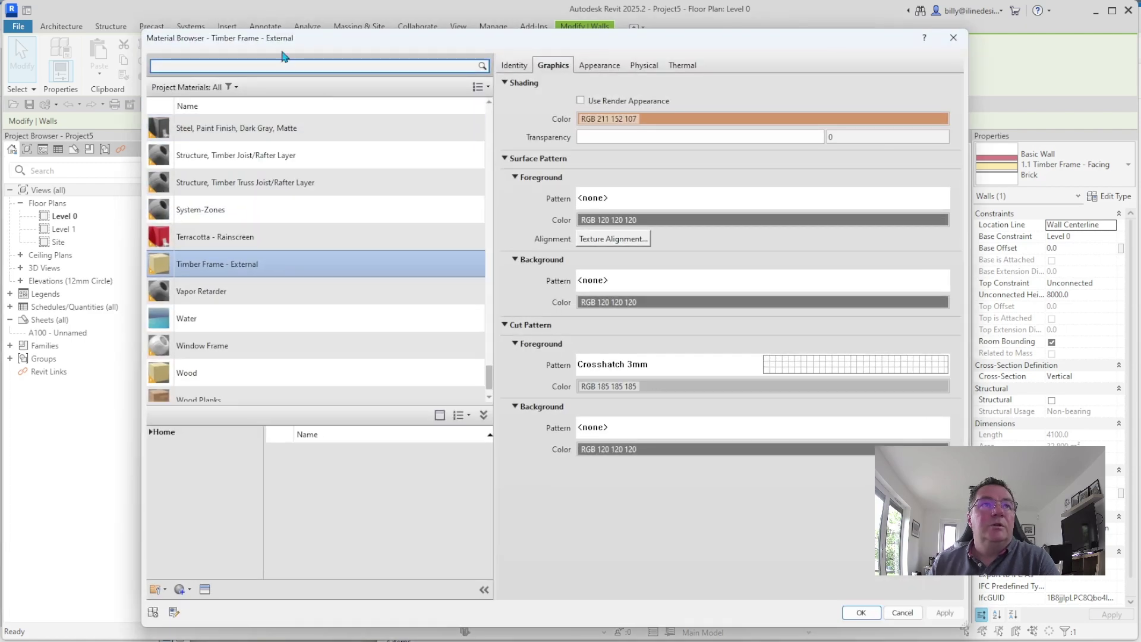
pyautogui.click(275, 70)
pyautogui.write('bloc')
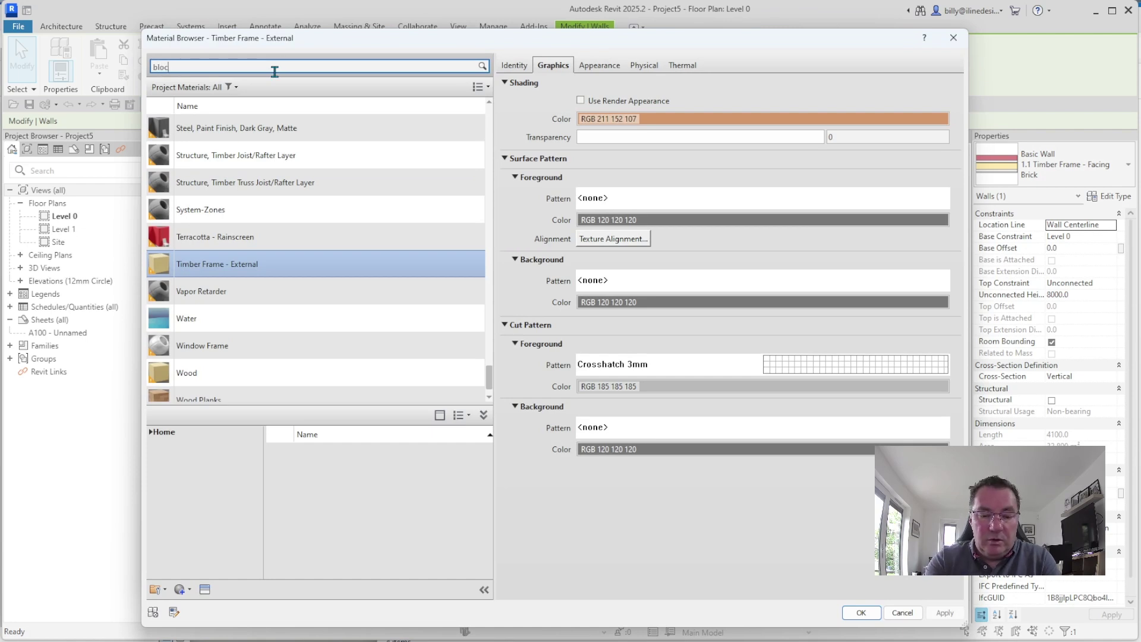
pyautogui.write('k')
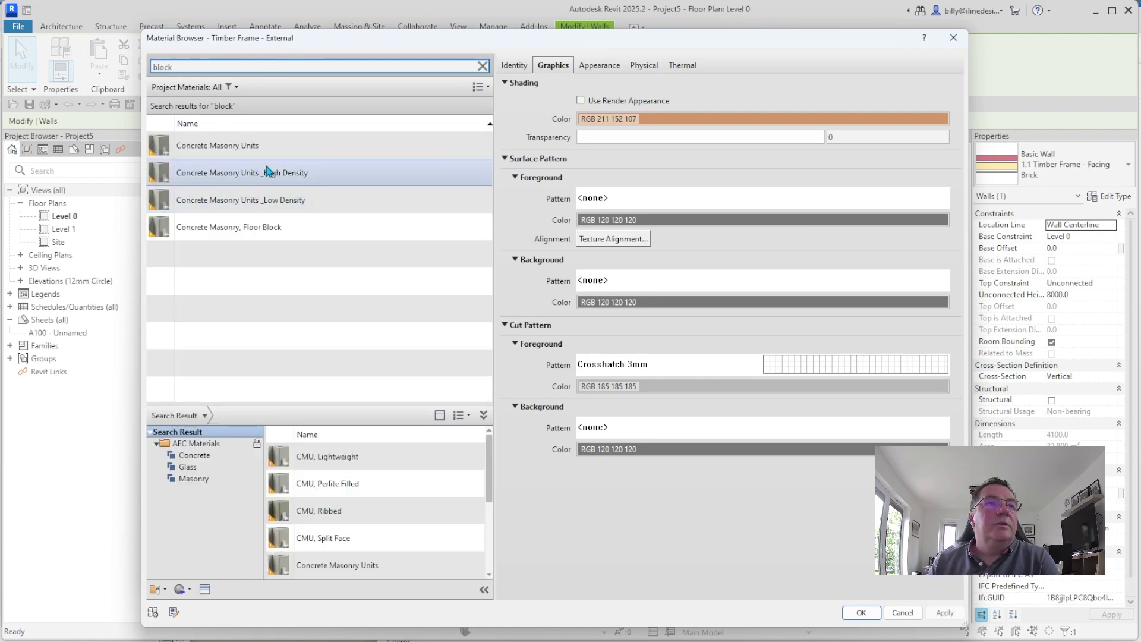
pyautogui.click(268, 147)
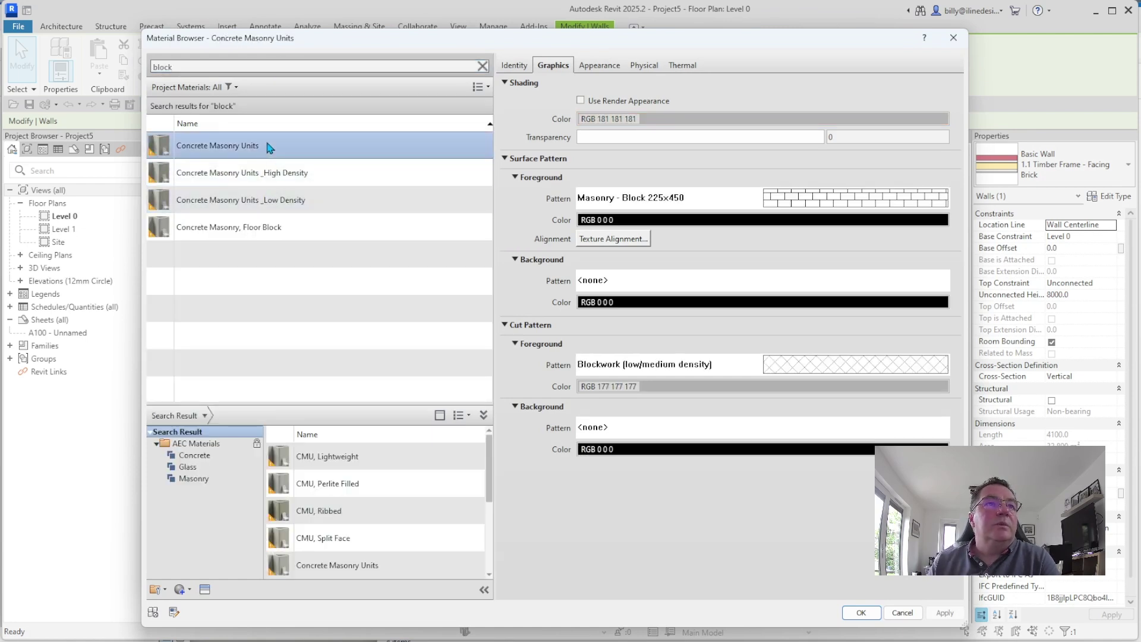
pyautogui.click(861, 613)
pyautogui.click(534, 212)
pyautogui.write('14')
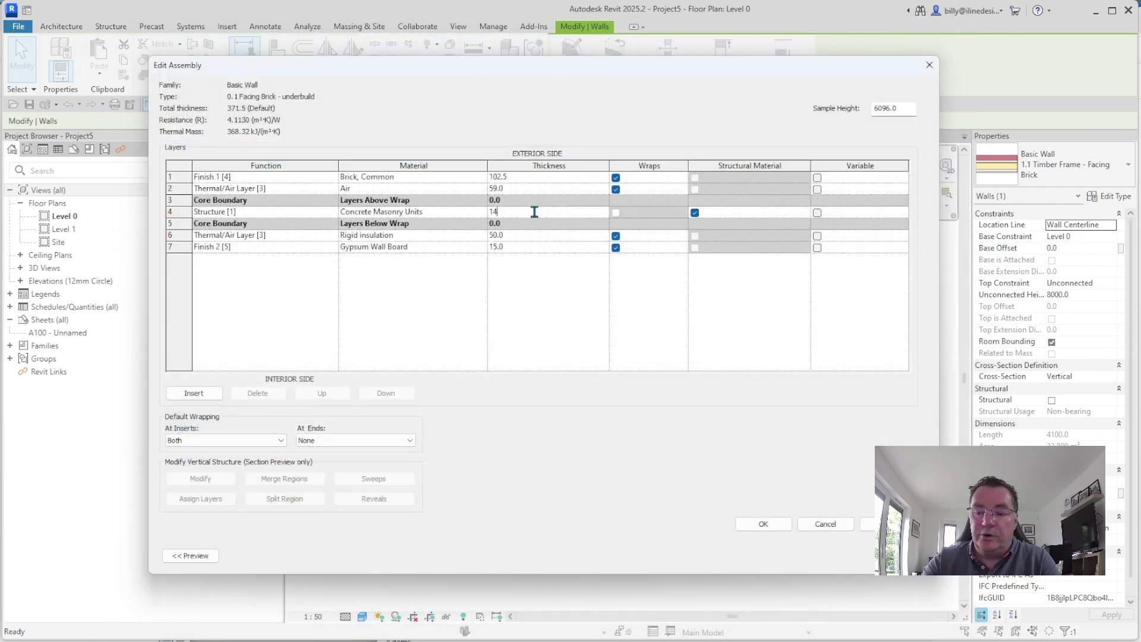
pyautogui.write('0')
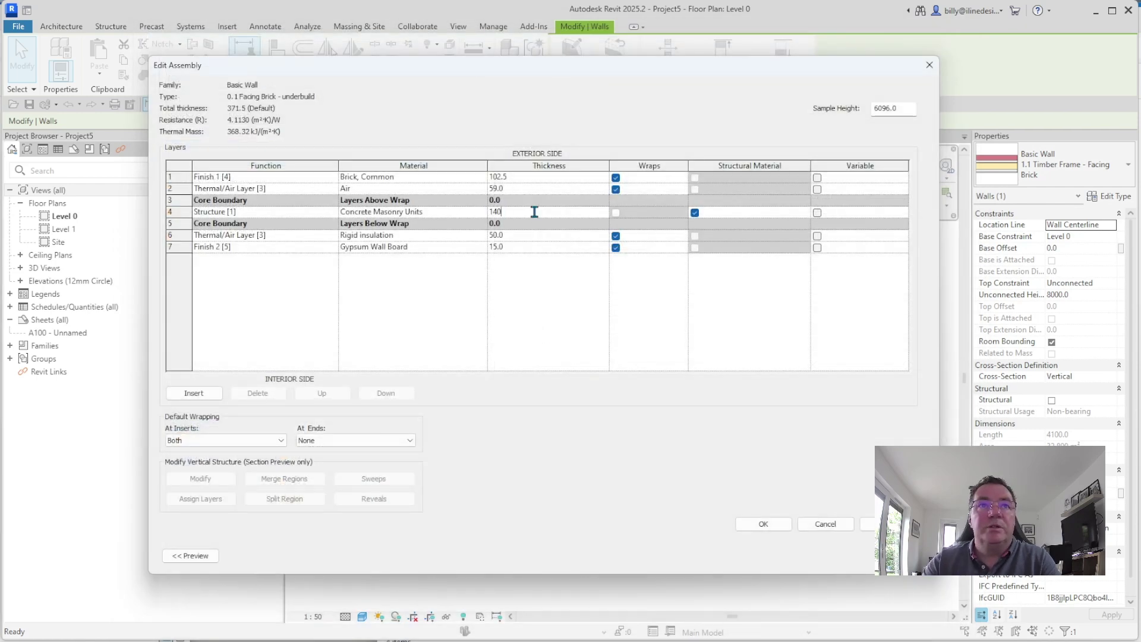
# - Delete the Rigid insulation and Gypsum Wall Board layers and apply the 0.1 Facing Brick - underbuild type
pyautogui.click(449, 238)
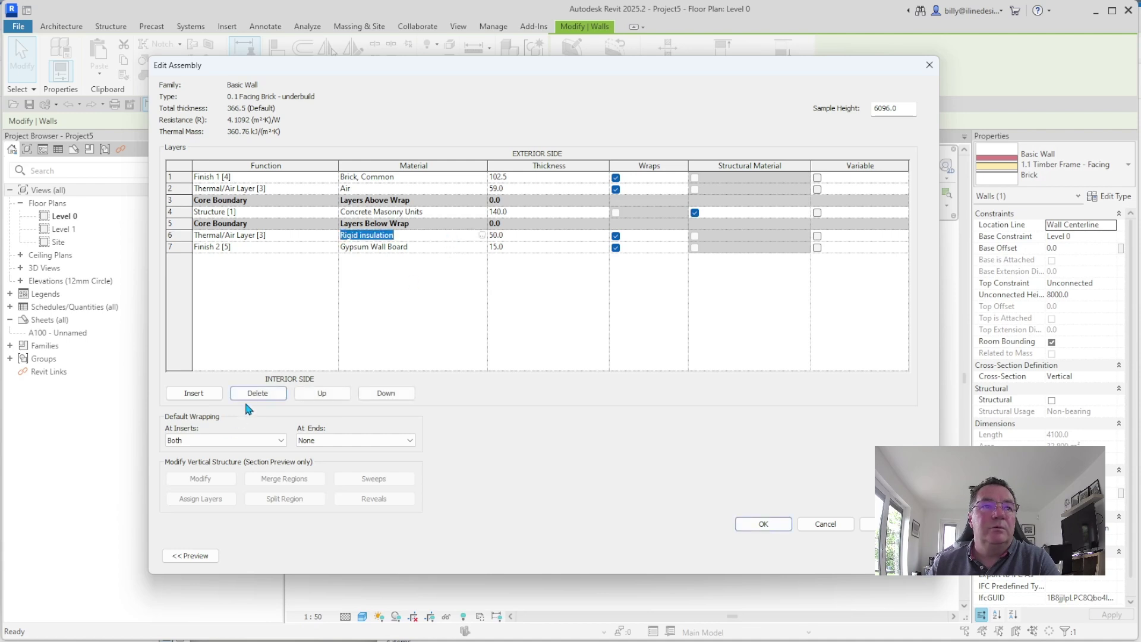
pyautogui.click(246, 394)
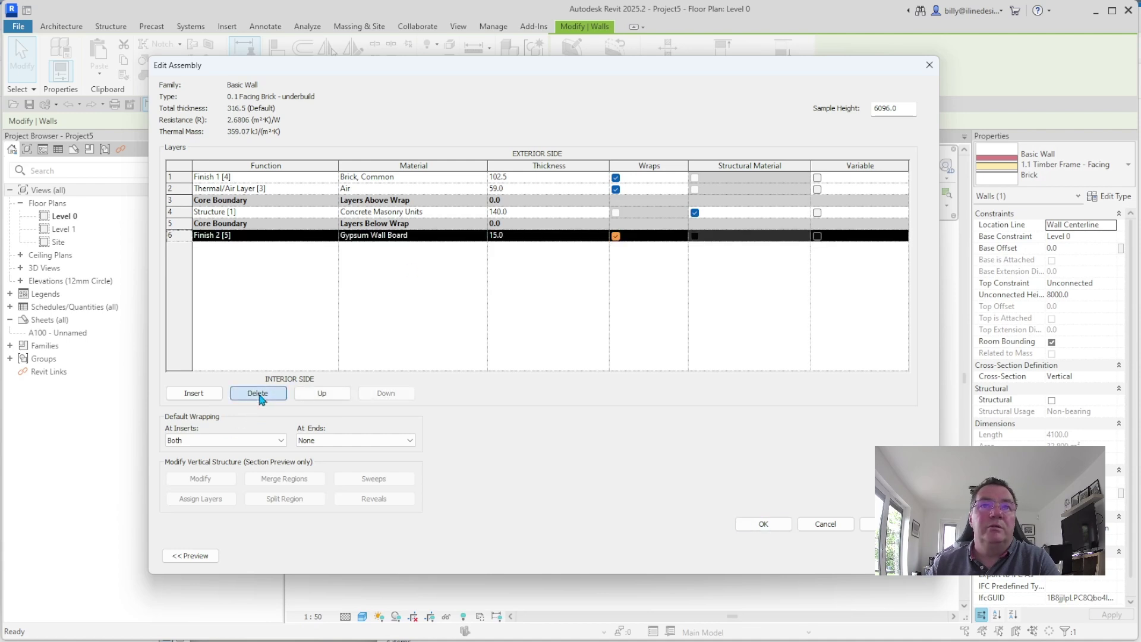
pyautogui.click(260, 395)
pyautogui.click(766, 524)
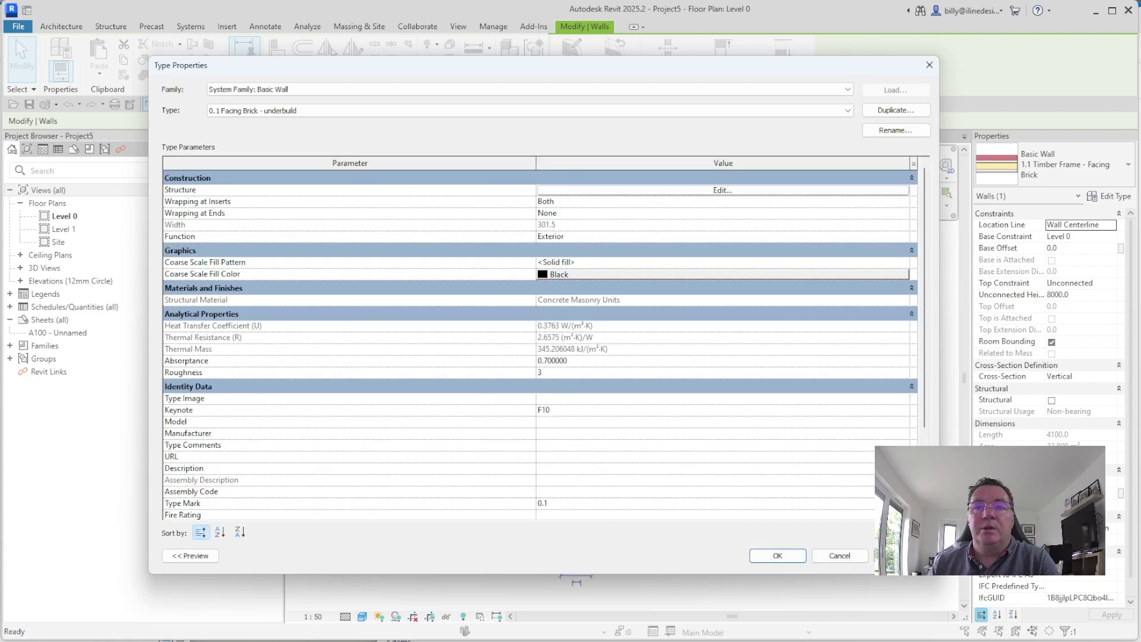
pyautogui.click(778, 555)
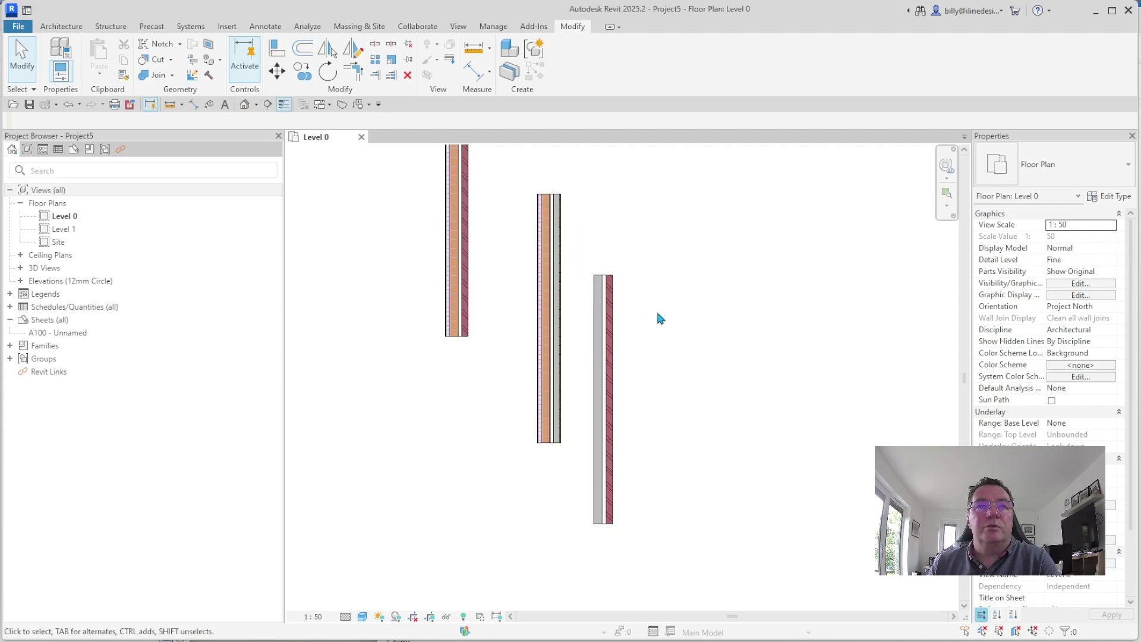
pyautogui.scroll(-1, 657, 318)
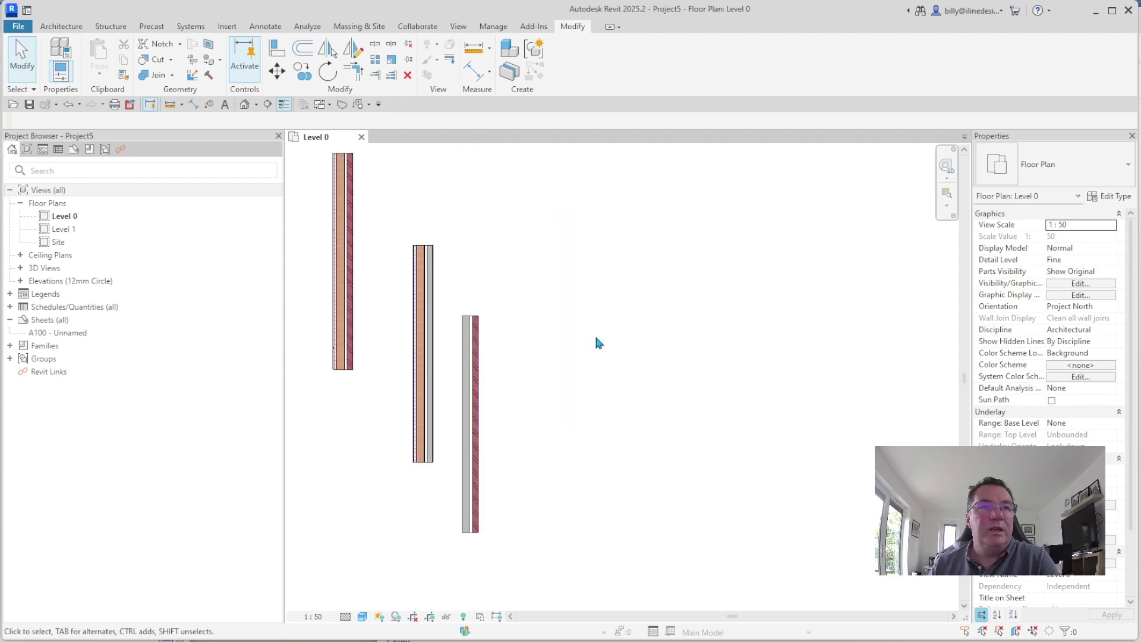
# - Copy the 1.2 Timber Frame - Render wall to the open side of the underbuild wall, leaving a gap of about 700 mm between them
pyautogui.moveTo(598, 343); pyautogui.dragTo(705, 329, button='middle')
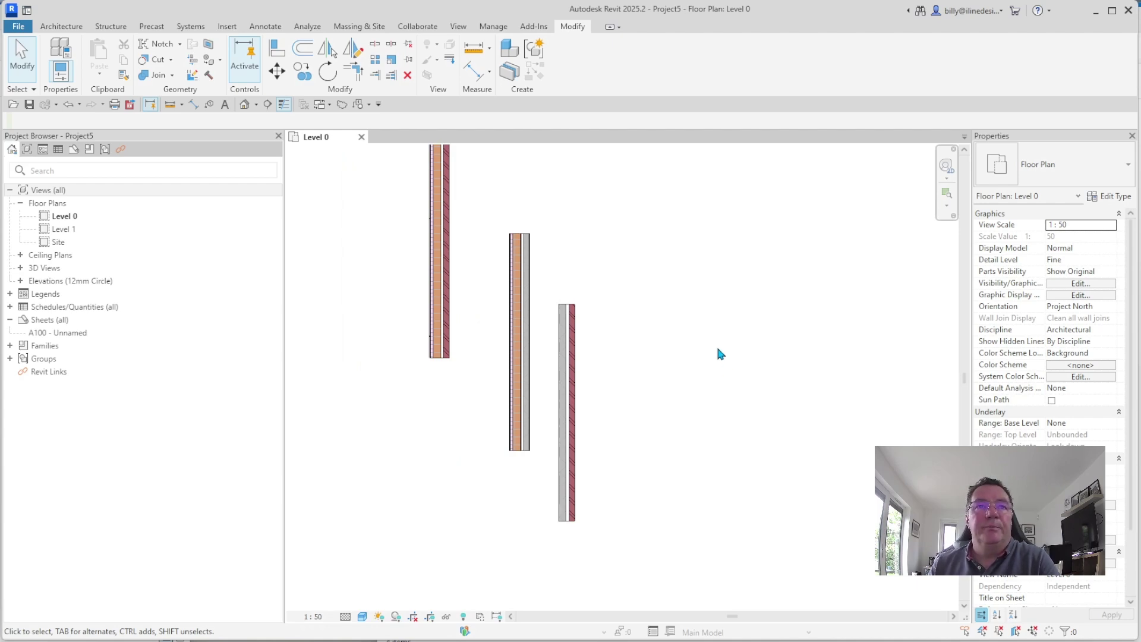
pyautogui.click(521, 269)
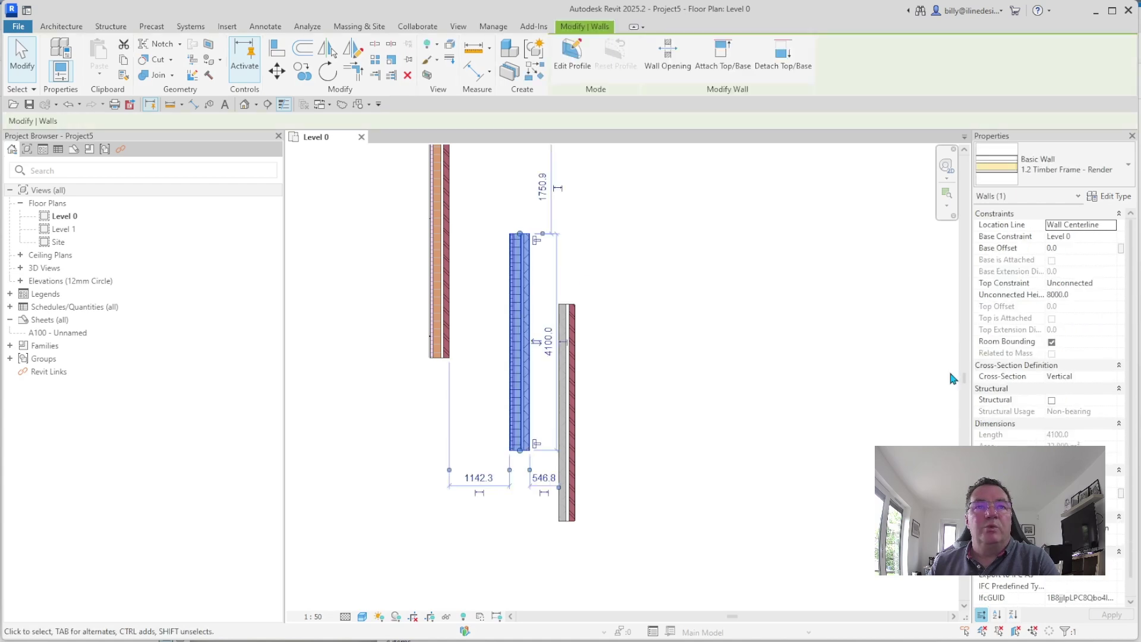
pyautogui.click(301, 70)
pyautogui.click(543, 350)
pyautogui.click(648, 386)
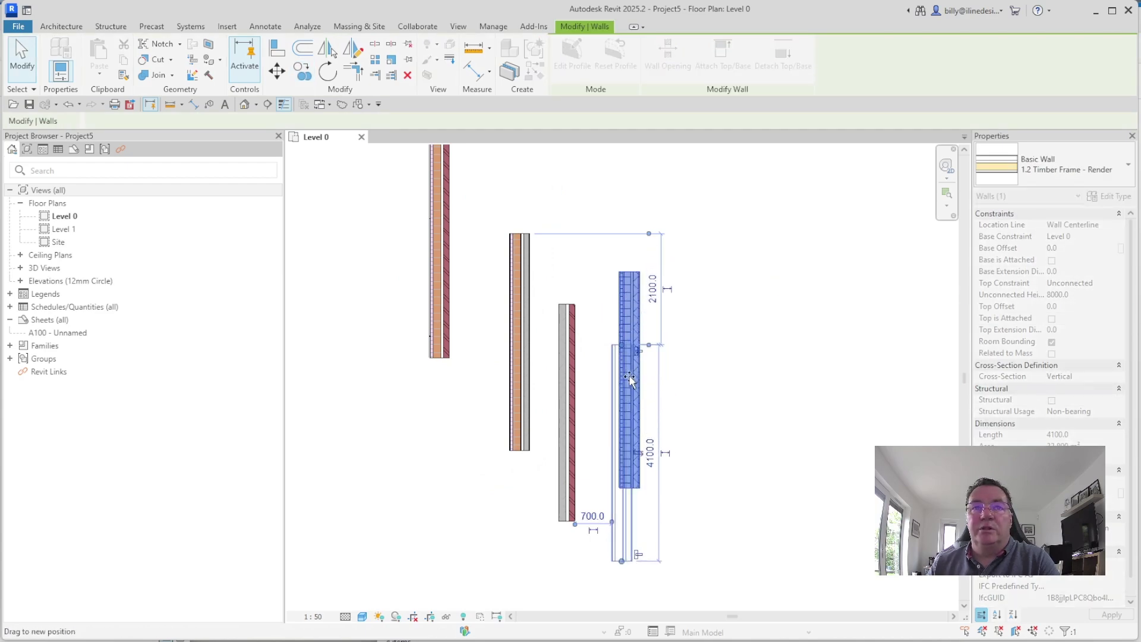
pyautogui.moveTo(633, 347); pyautogui.dragTo(626, 425)
# - Duplicate the copied wall's type as "2.1 Timber - Loadbearing"
pyautogui.click(1110, 196)
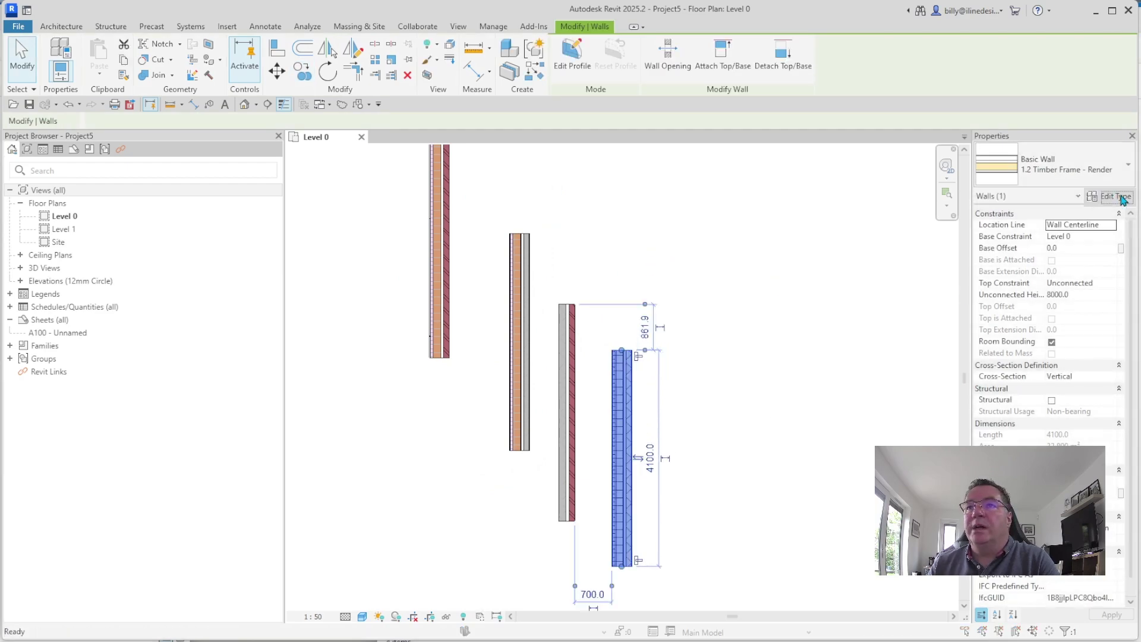
pyautogui.click(895, 110)
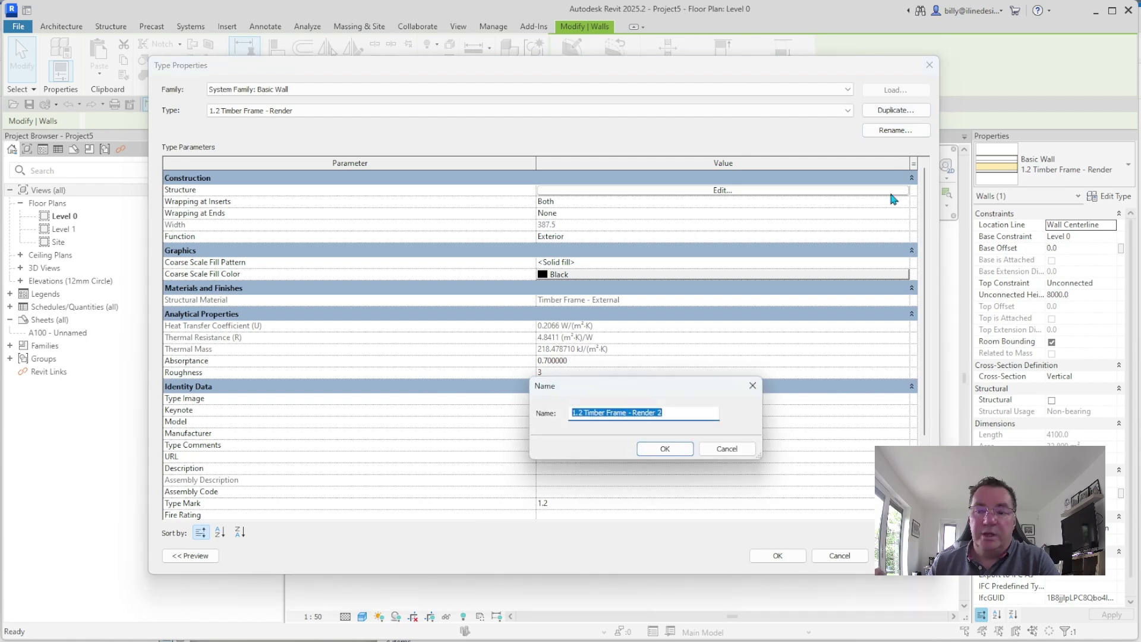
pyautogui.write('2')
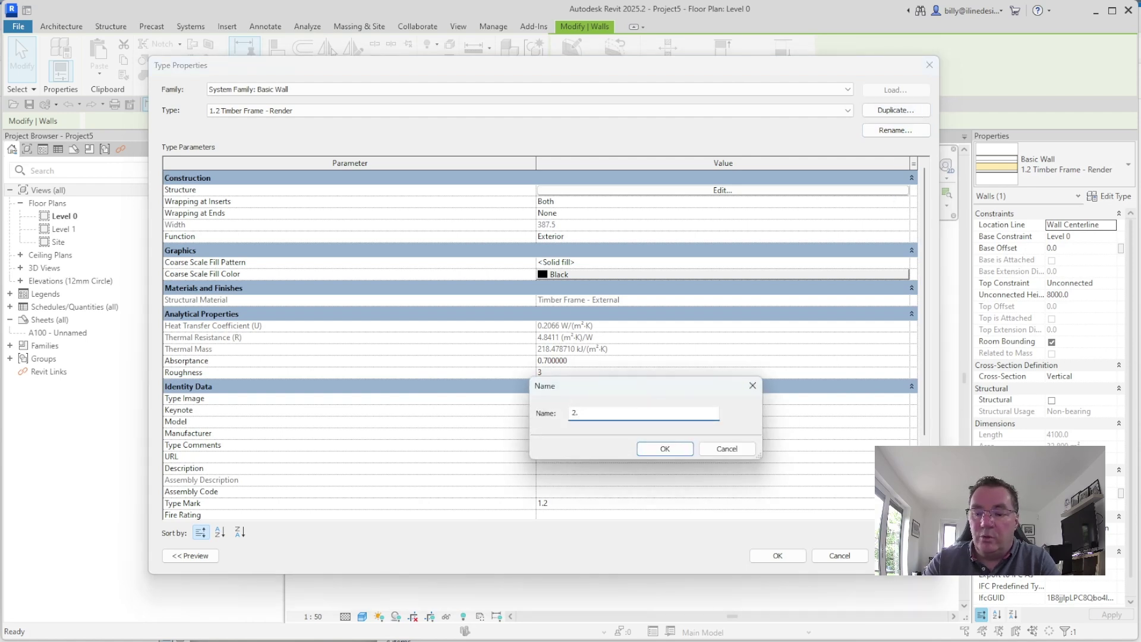
pyautogui.write('.1 ')
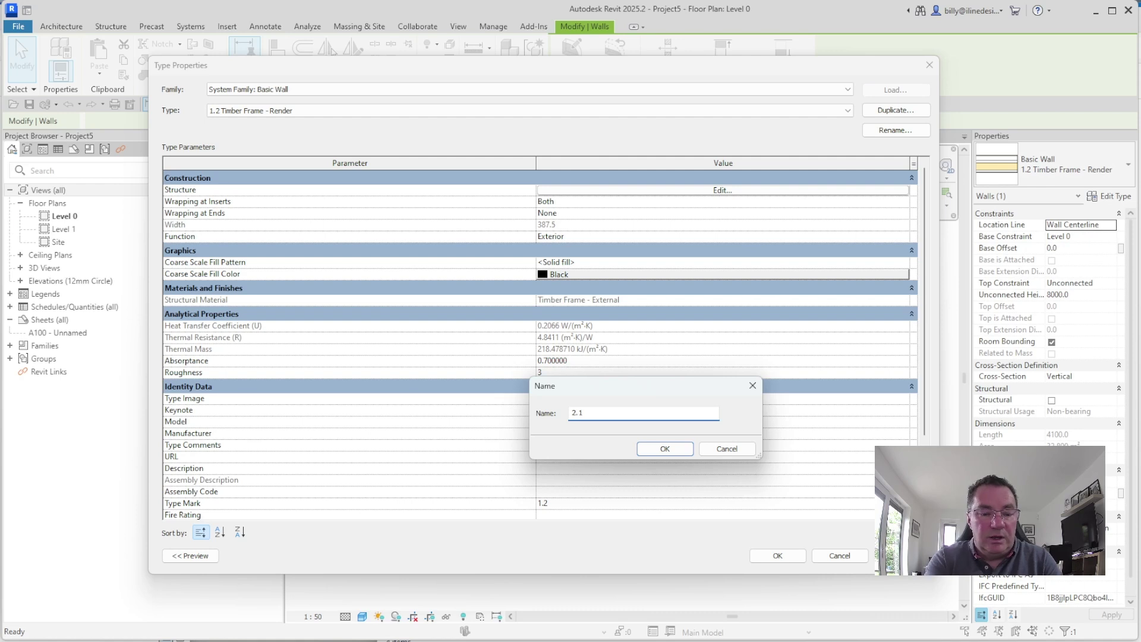
pyautogui.write('Timber')
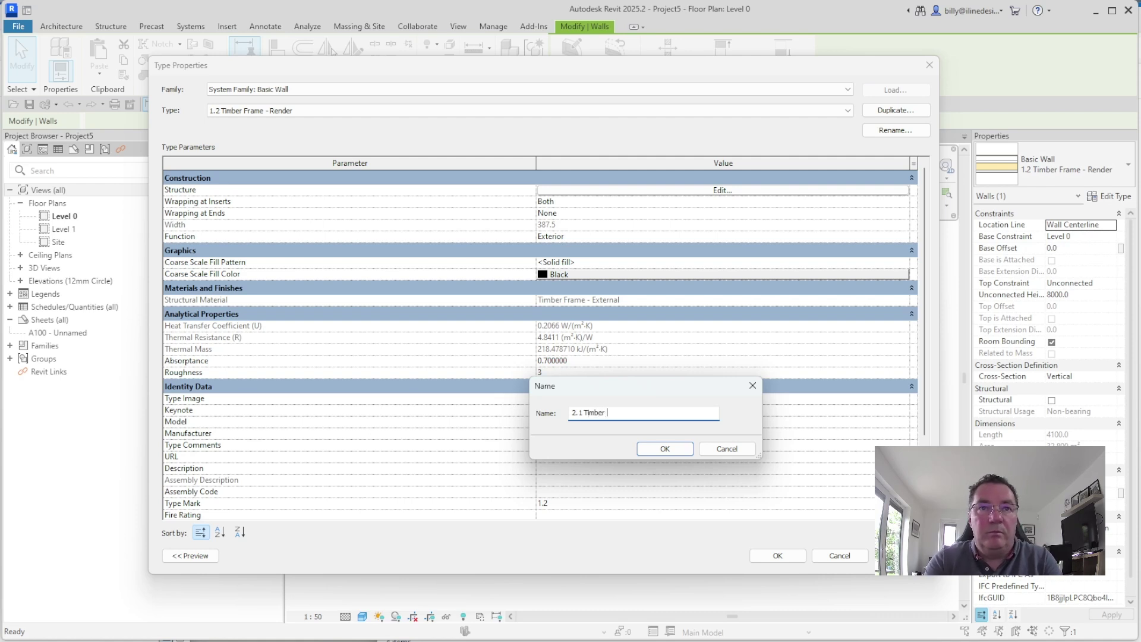
pyautogui.write(' - loadb')
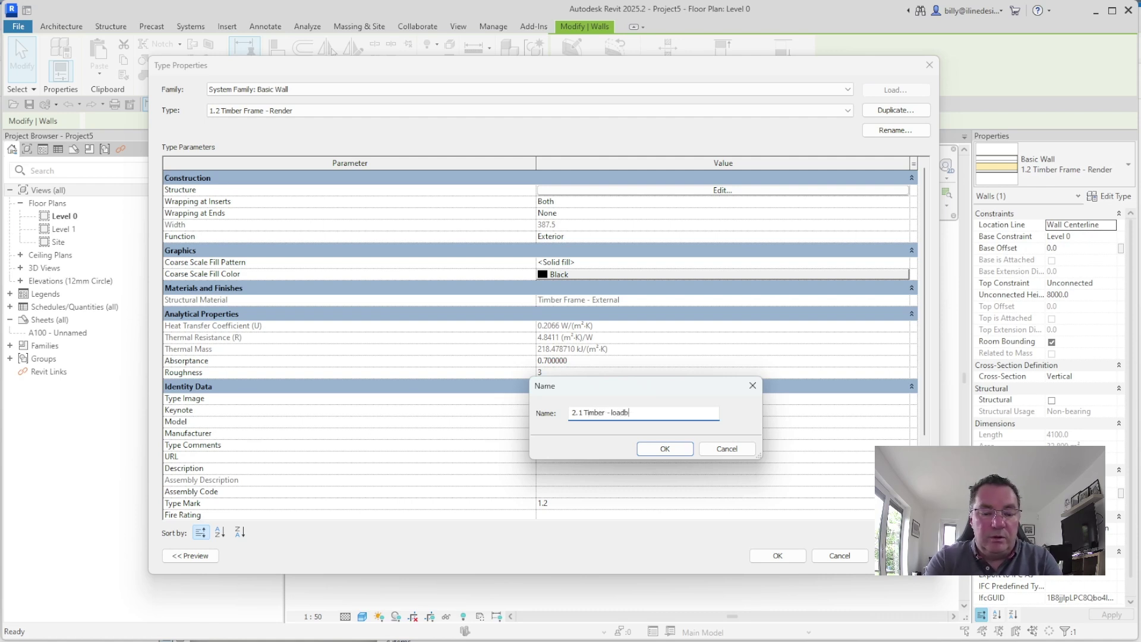
pyautogui.write('earing')
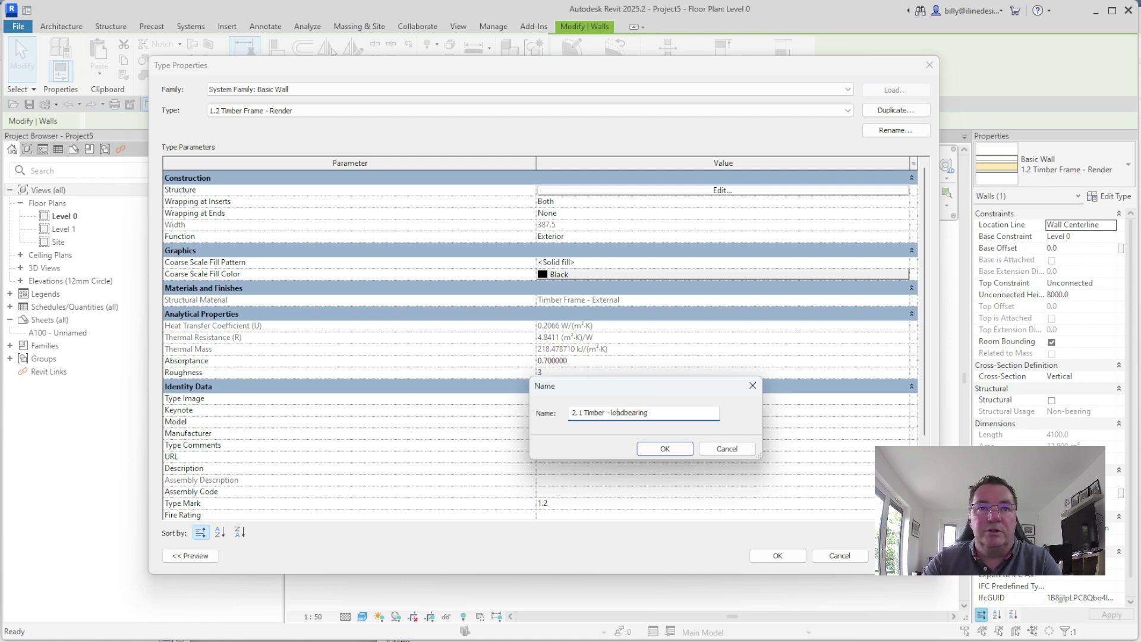
pyautogui.write('L')
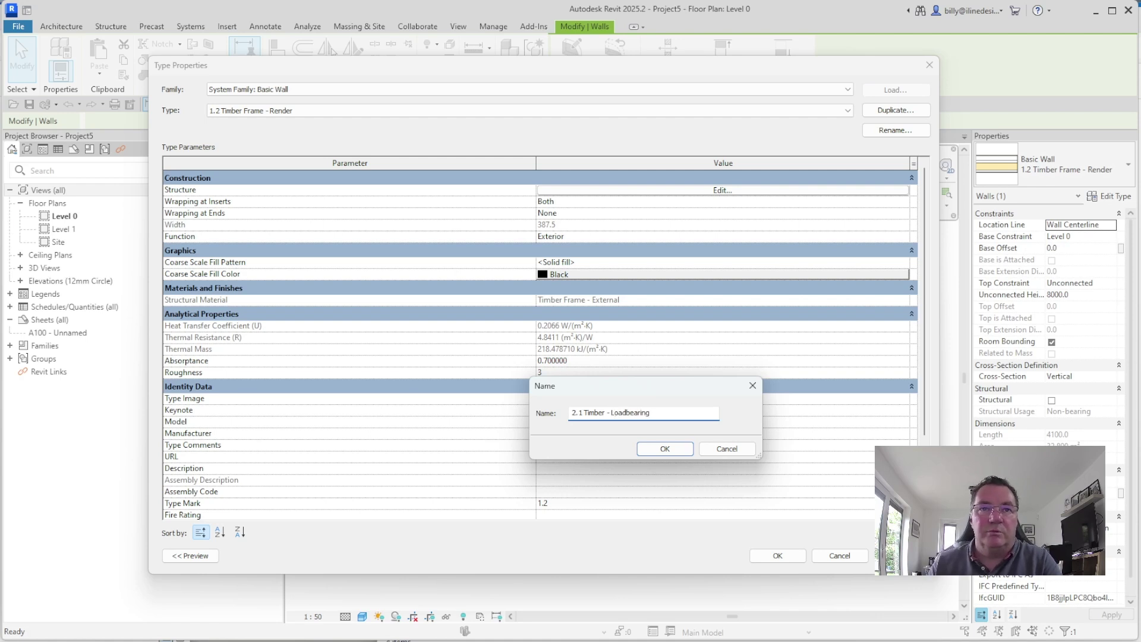
pyautogui.click(665, 449)
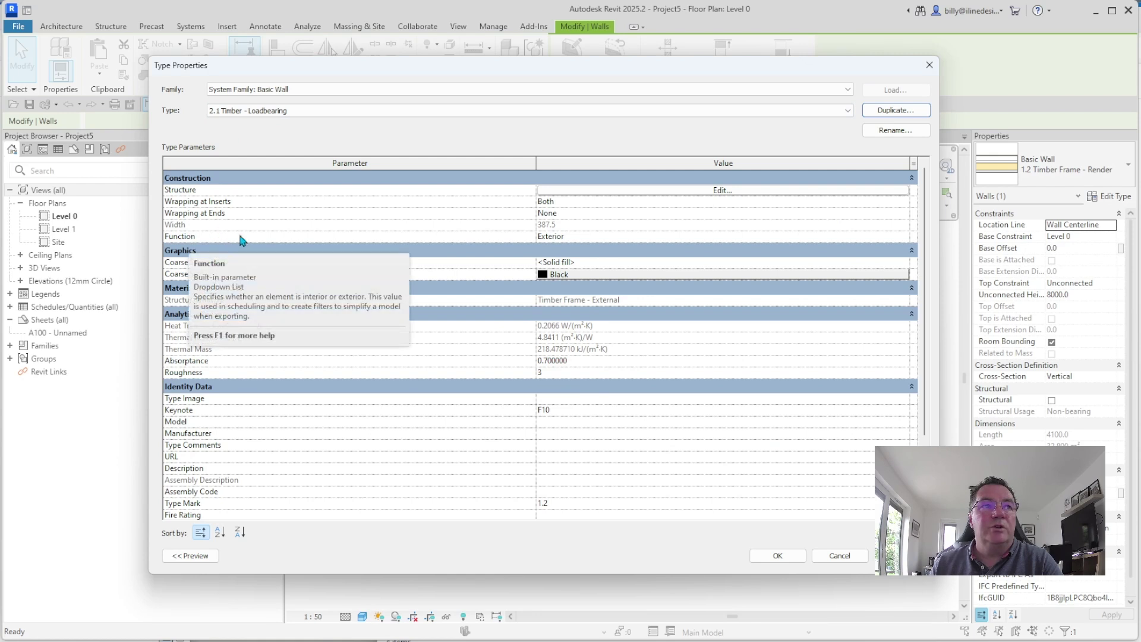
# - Set the 2.1 Timber - Loadbearing type's Function to Interior and its Type Mark to 2.1
pyautogui.click(601, 236)
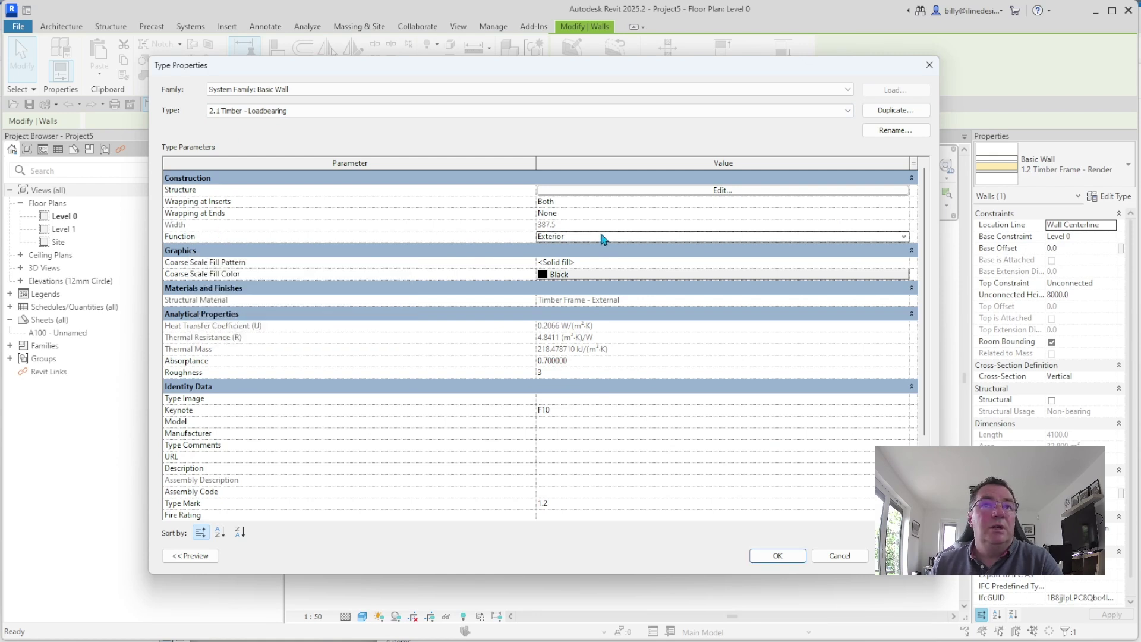
pyautogui.click(903, 236)
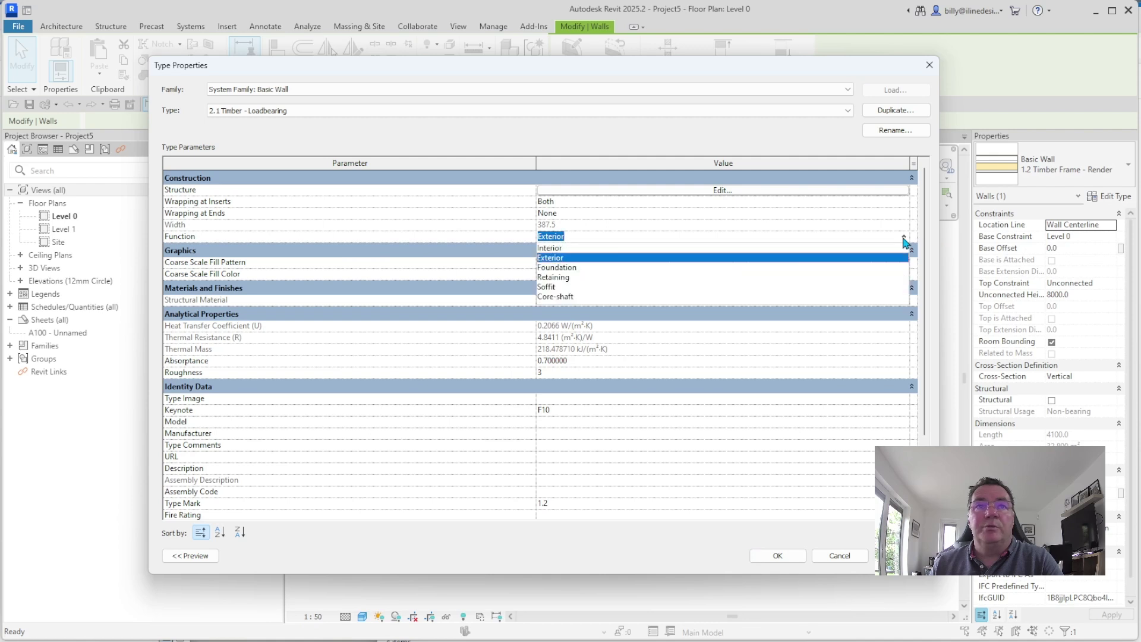
pyautogui.click(550, 247)
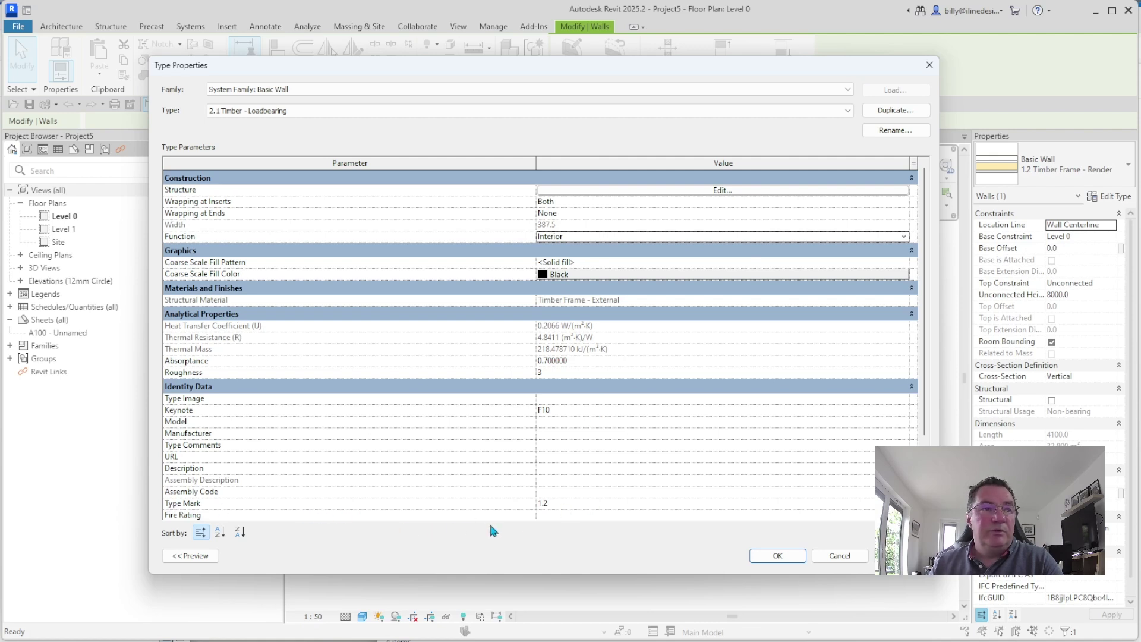
pyautogui.click(584, 502)
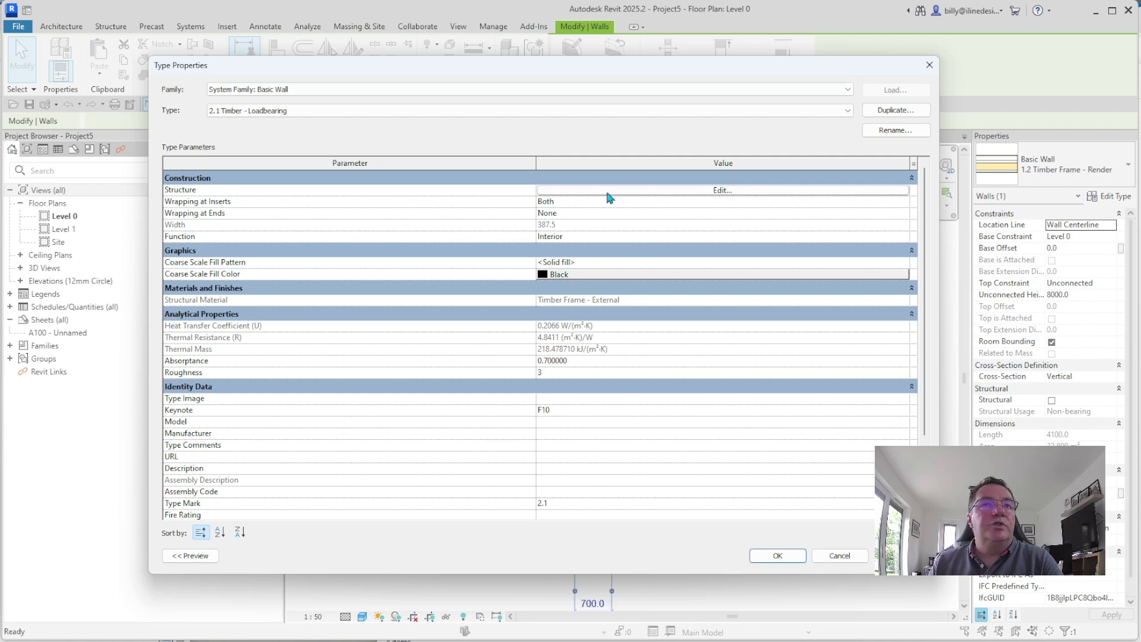
# - In the loadbearing wall's structure, delete the Rigid insulation, Oriented Strand Board, Air and Concrete Masonry Units layers
pyautogui.click(669, 190)
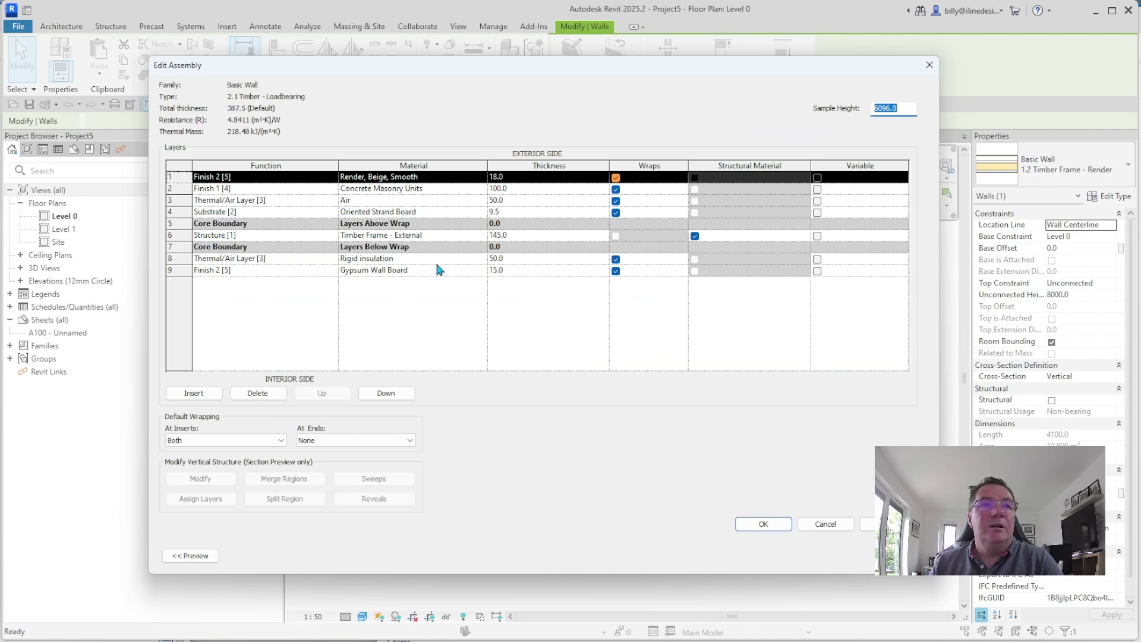
pyautogui.click(436, 271)
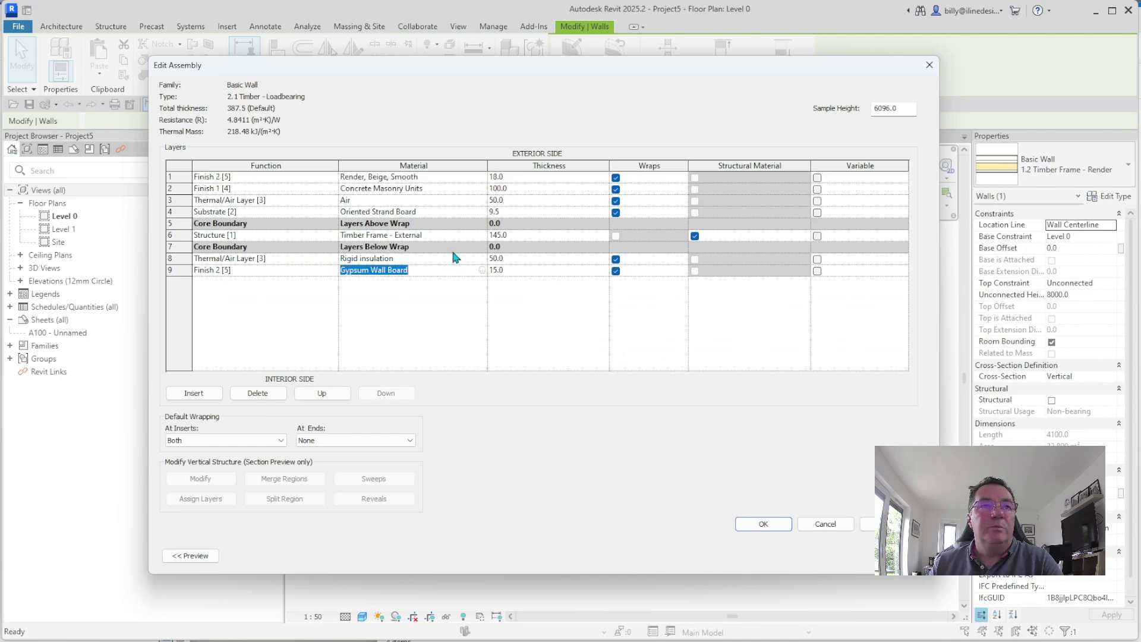
pyautogui.click(445, 258)
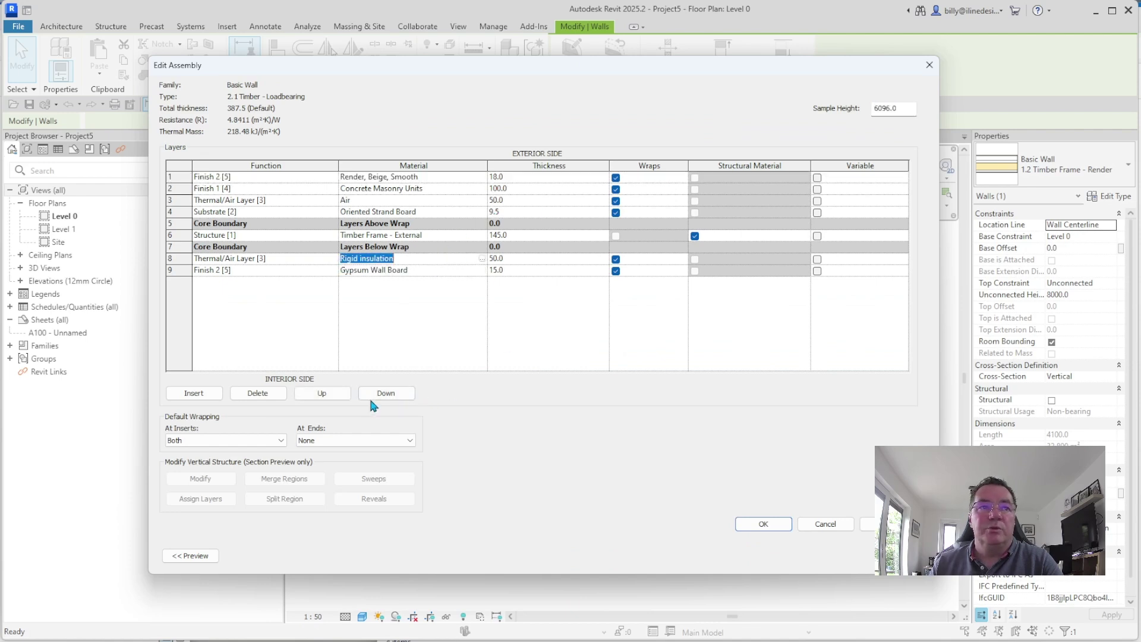
pyautogui.click(257, 394)
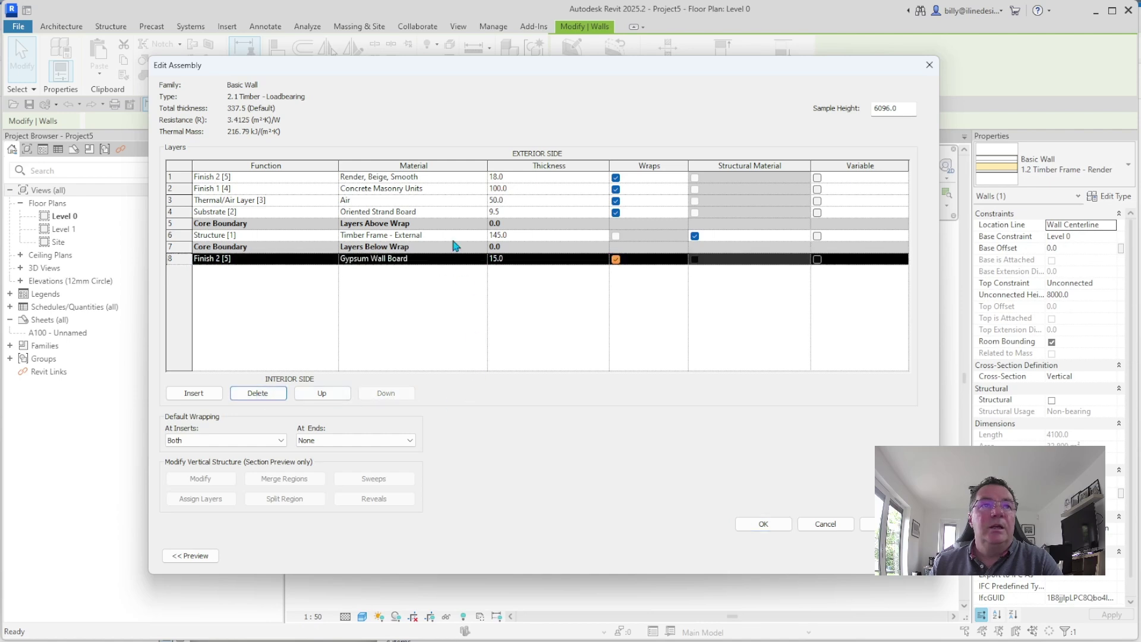
pyautogui.click(457, 213)
pyautogui.click(261, 393)
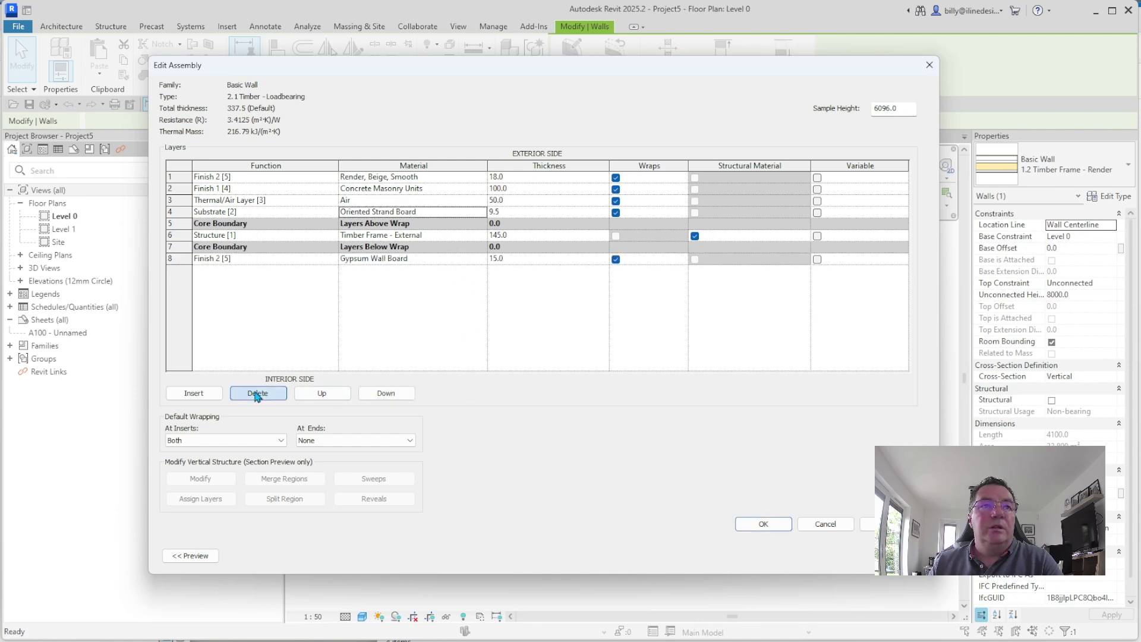
pyautogui.click(376, 204)
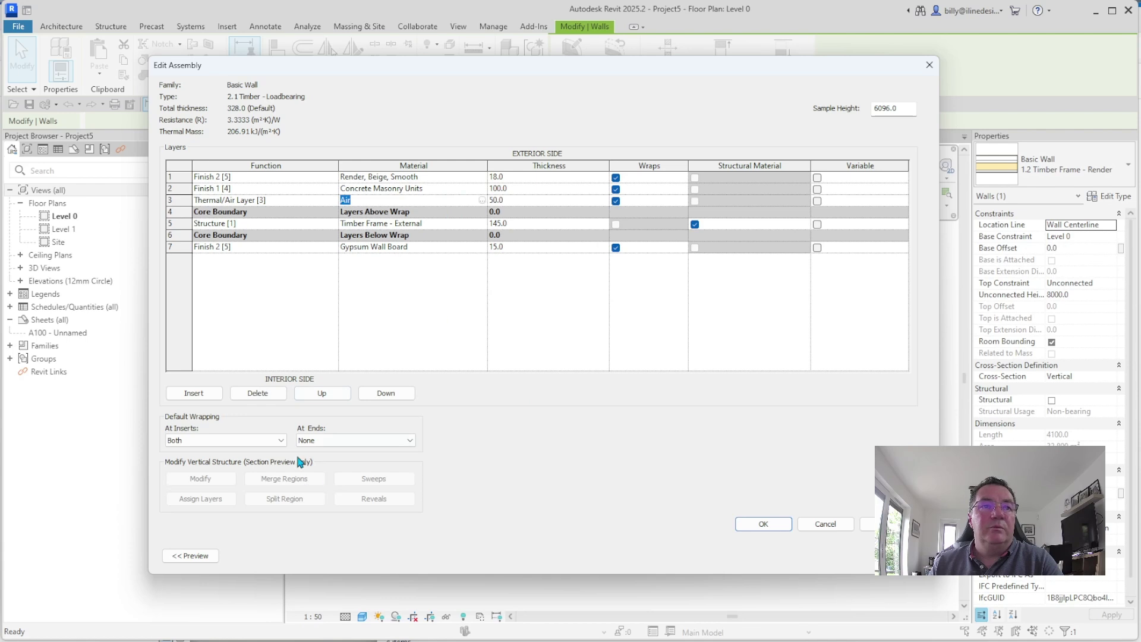
pyautogui.click(258, 394)
pyautogui.click(480, 188)
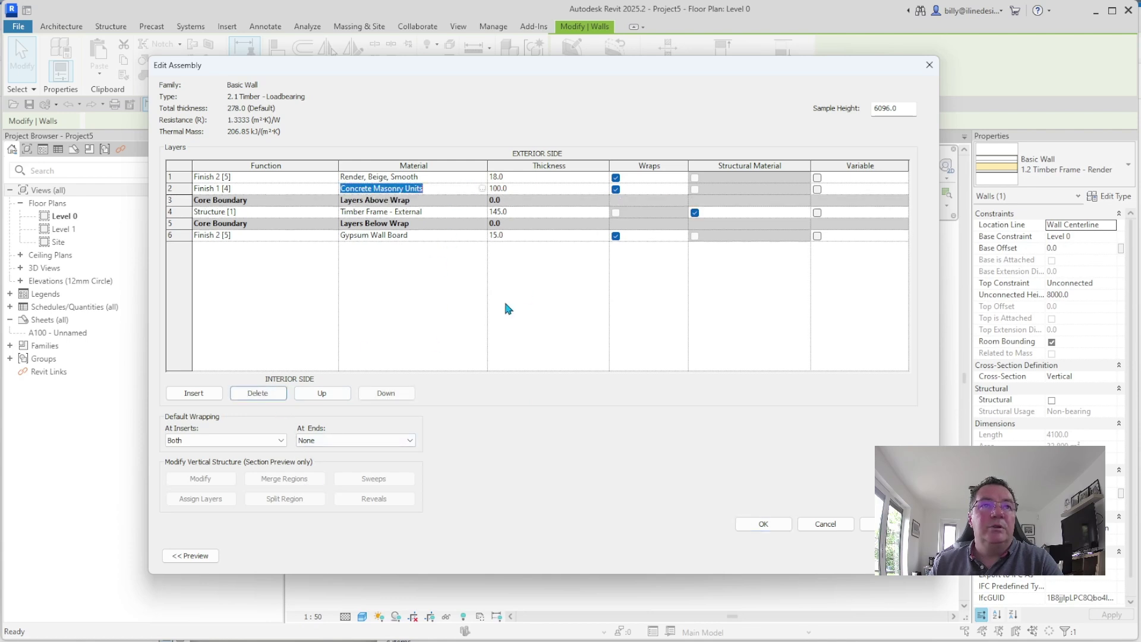
pyautogui.click(259, 394)
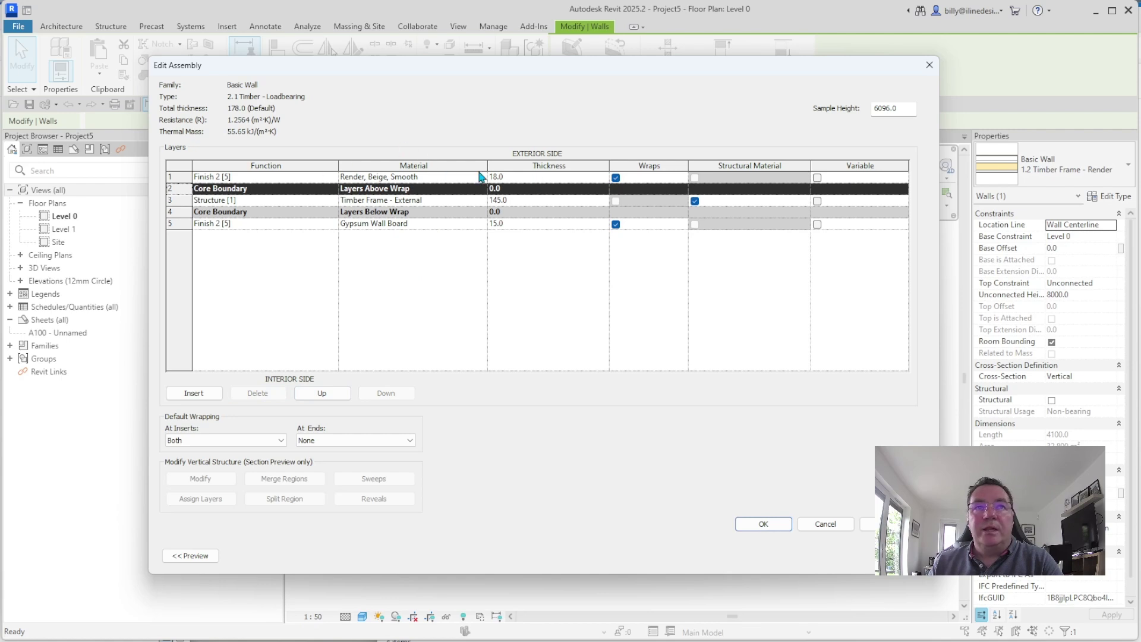
# - Replace the render layer's material with Gypsum Wall Board at 15 thickness, and set the Structure [1] layer's thickness to 95
pyautogui.click(422, 223)
pyautogui.hotkey('ctrl', 'c')
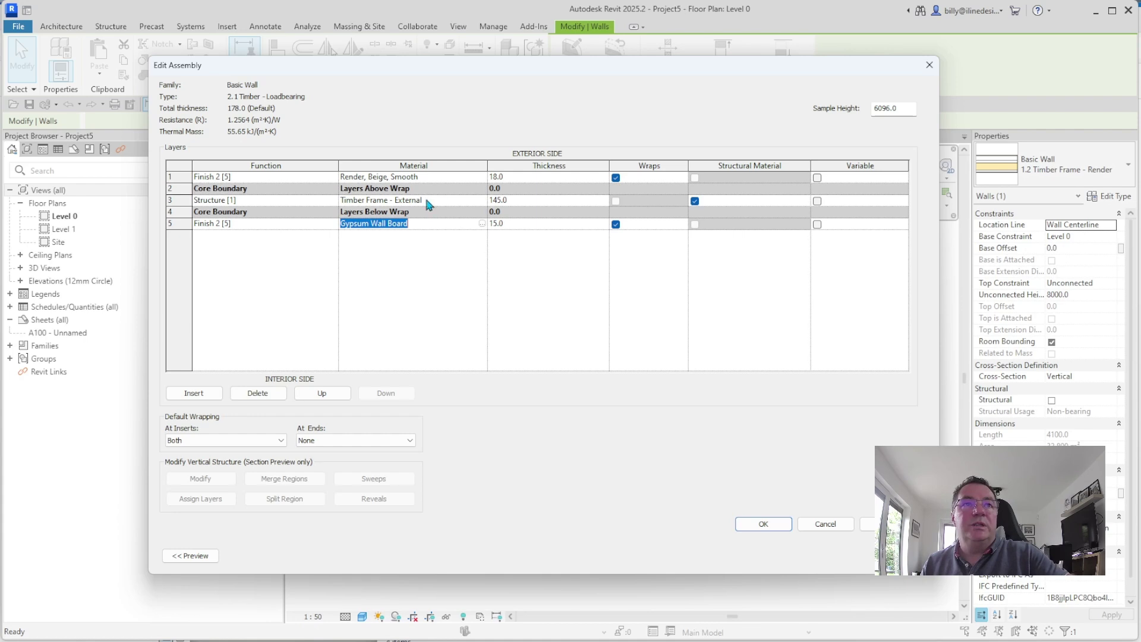
pyautogui.click(439, 176)
pyautogui.press('BackSpace')
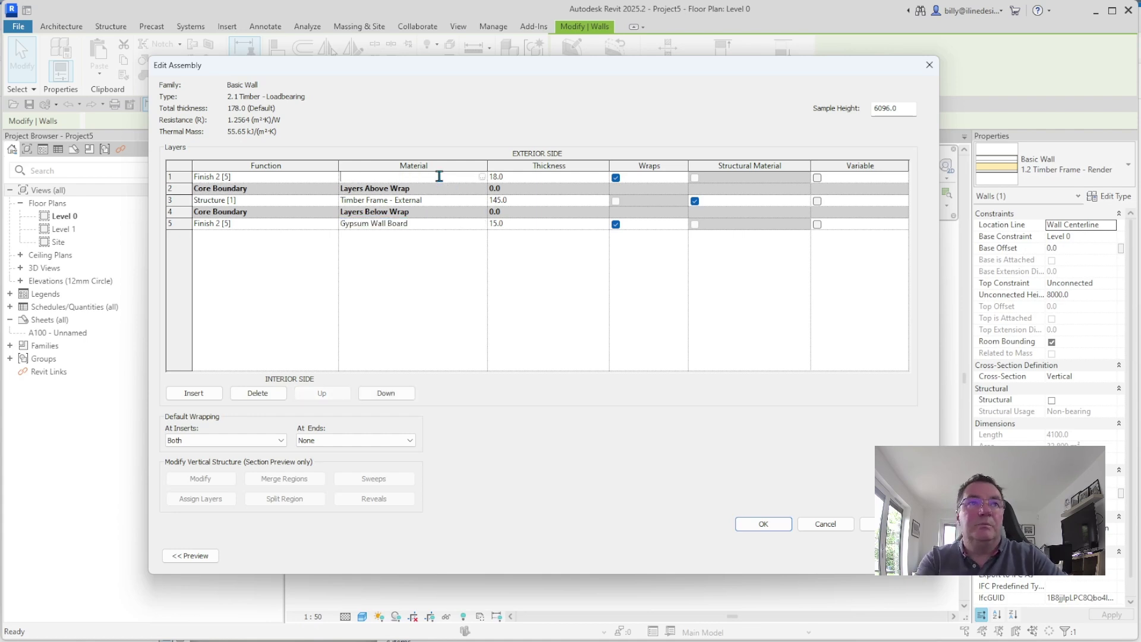
pyautogui.hotkey('ctrl', 'v')
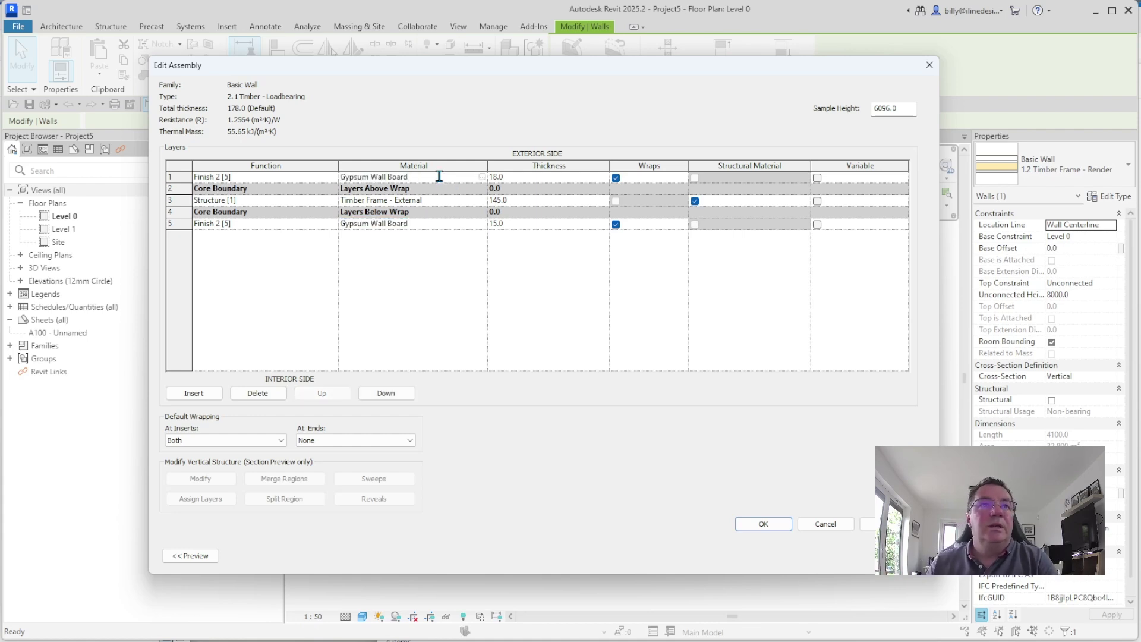
pyautogui.click(534, 173)
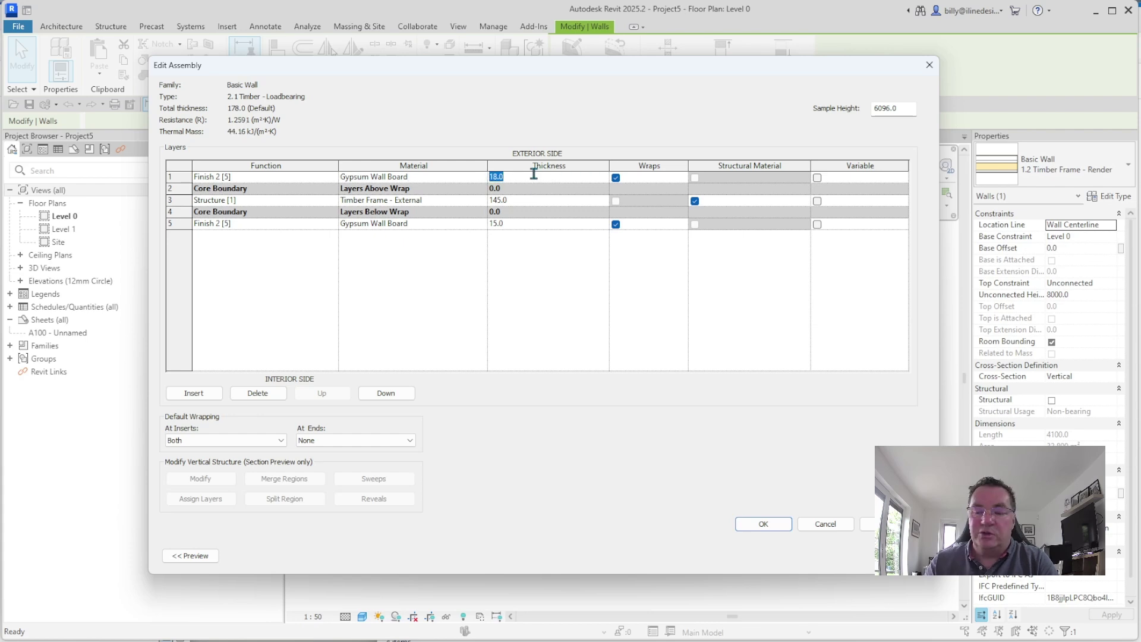
pyautogui.write('15')
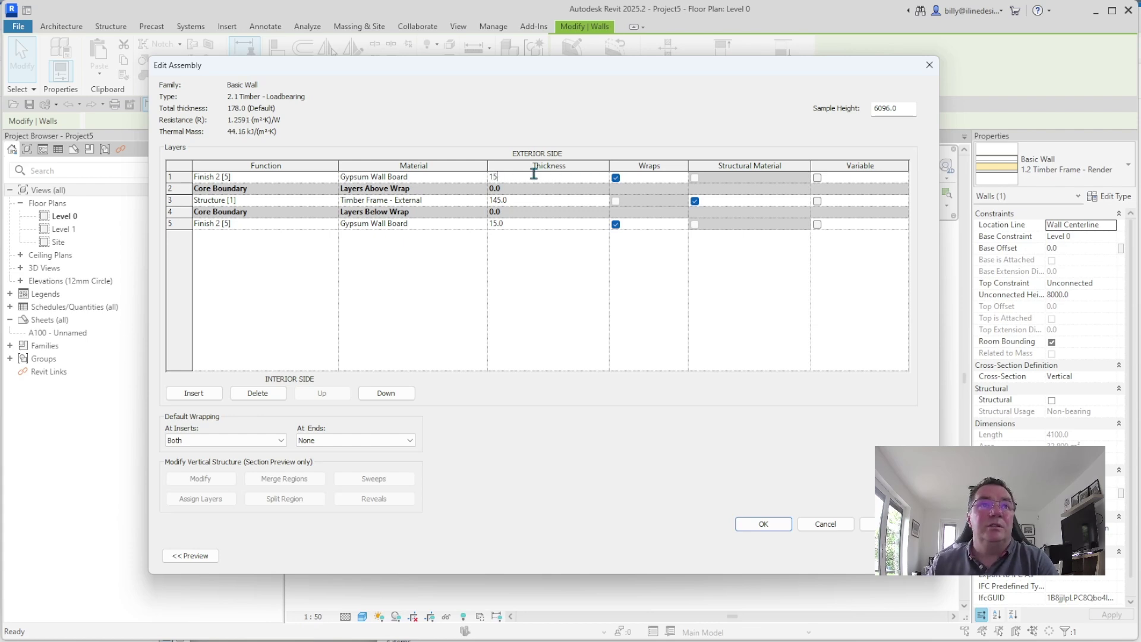
pyautogui.click(516, 202)
pyautogui.write('95')
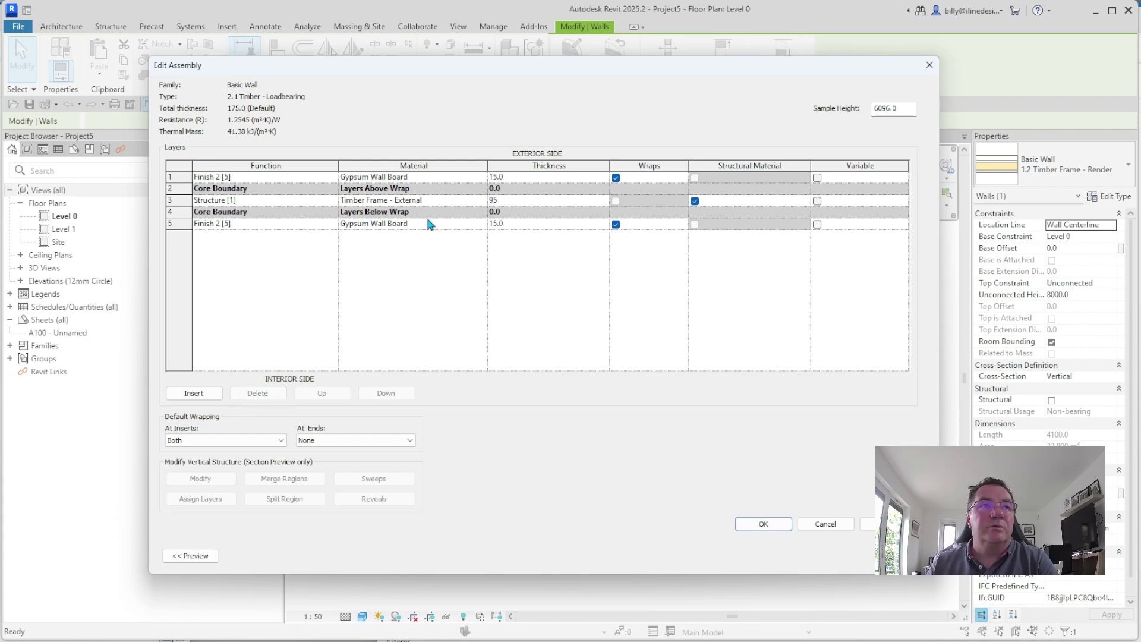
# - From the Structure [1] layer's material, duplicate Timber Frame - External as "Timber Frame - Internal - loadbearing"
pyautogui.click(483, 202)
pyautogui.click(482, 201)
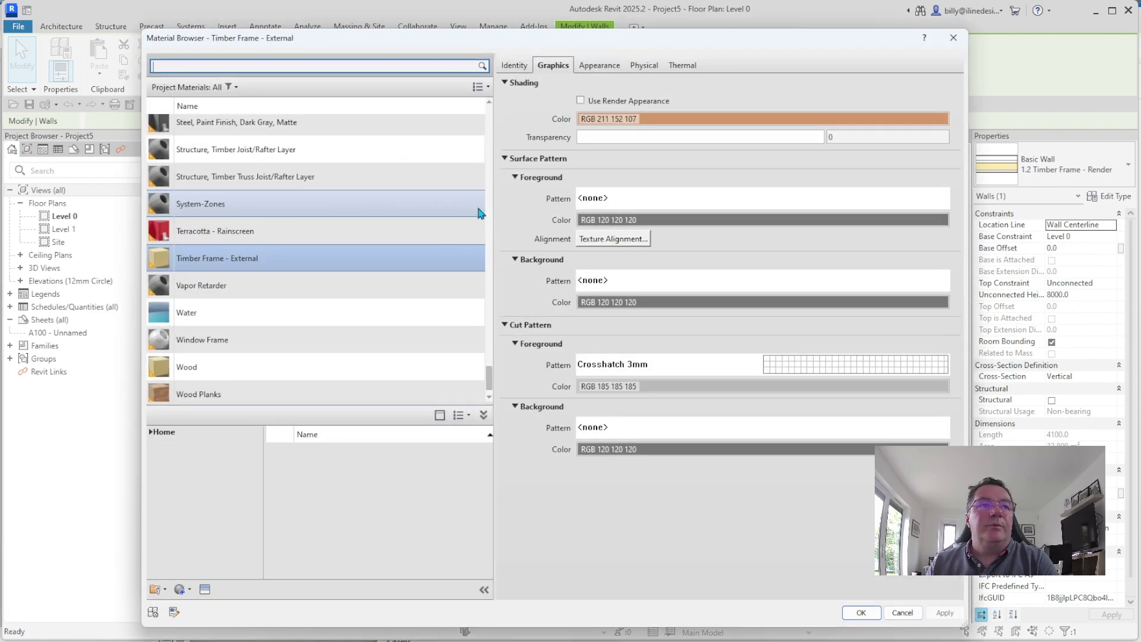
pyautogui.rightClick(306, 258)
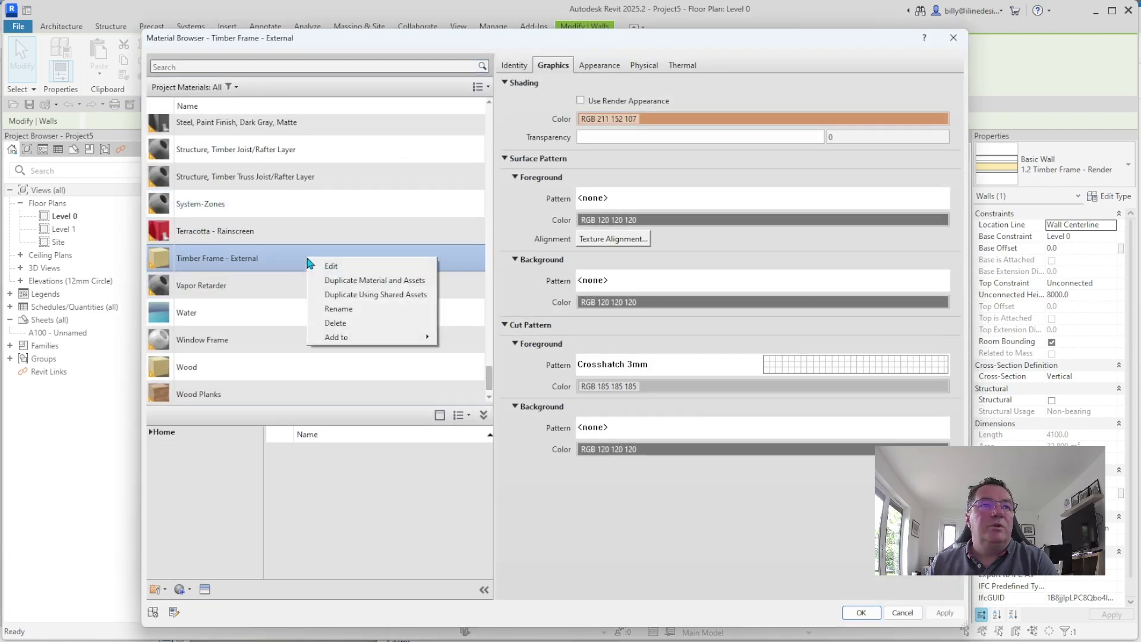
pyautogui.click(333, 277)
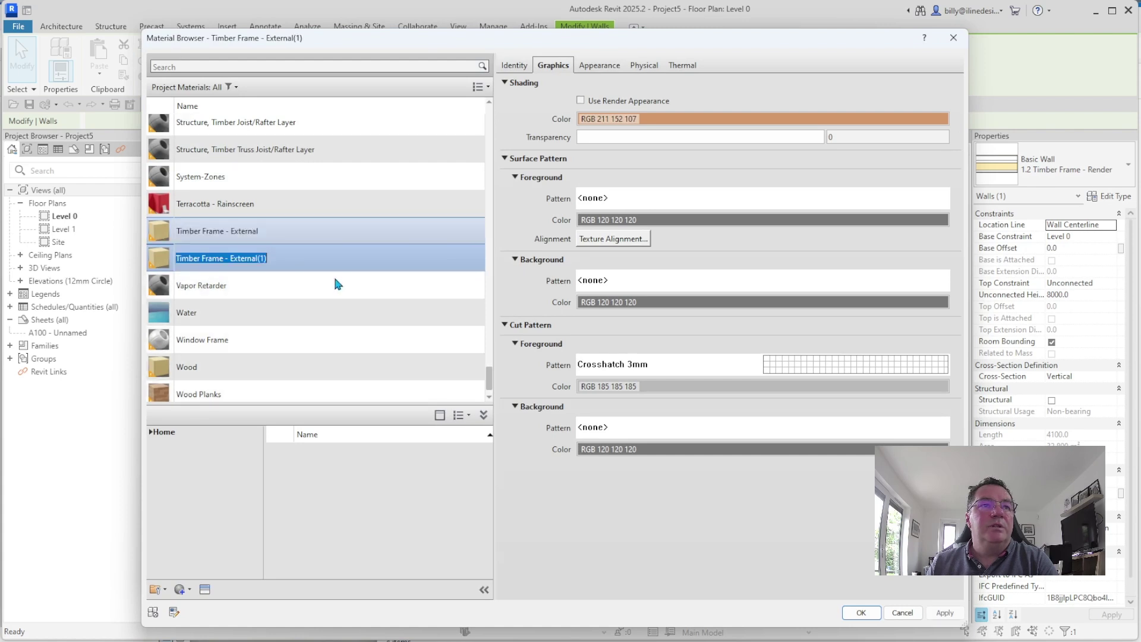
pyautogui.doubleClick(233, 260)
pyautogui.press('BackSpace')
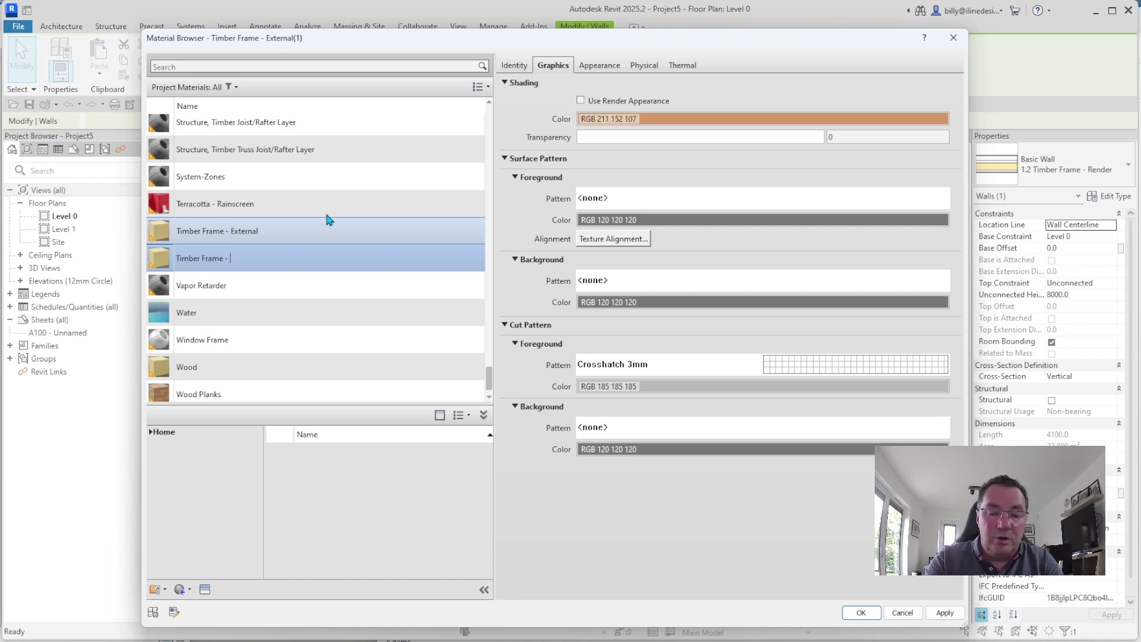
pyautogui.write('iNTERB')
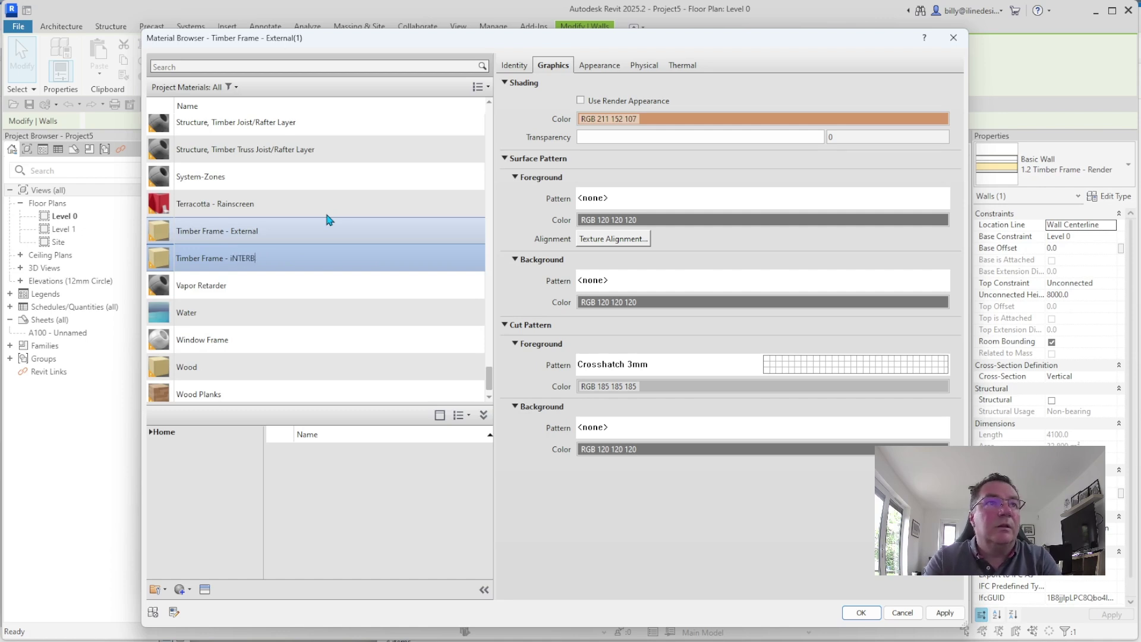
pyautogui.press('BackSpace')
pyautogui.press('BackSpace')
pyautogui.press('BackSpace')
pyautogui.press('BackSpace')
pyautogui.press('BackSpace')
pyautogui.press('BackSpace')
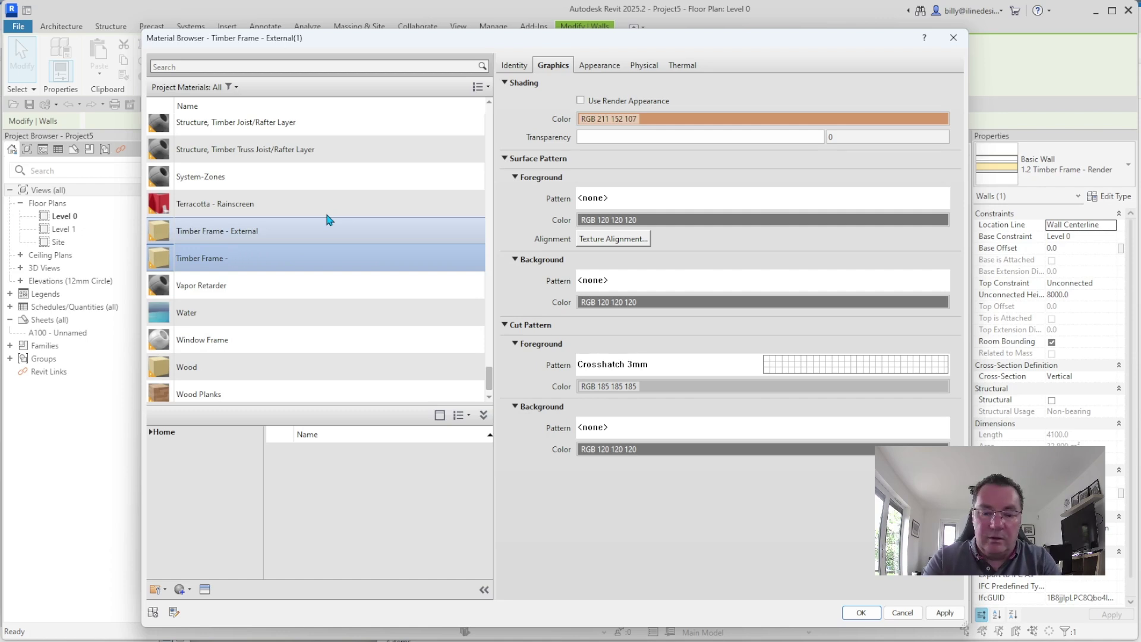
pyautogui.write('Internal')
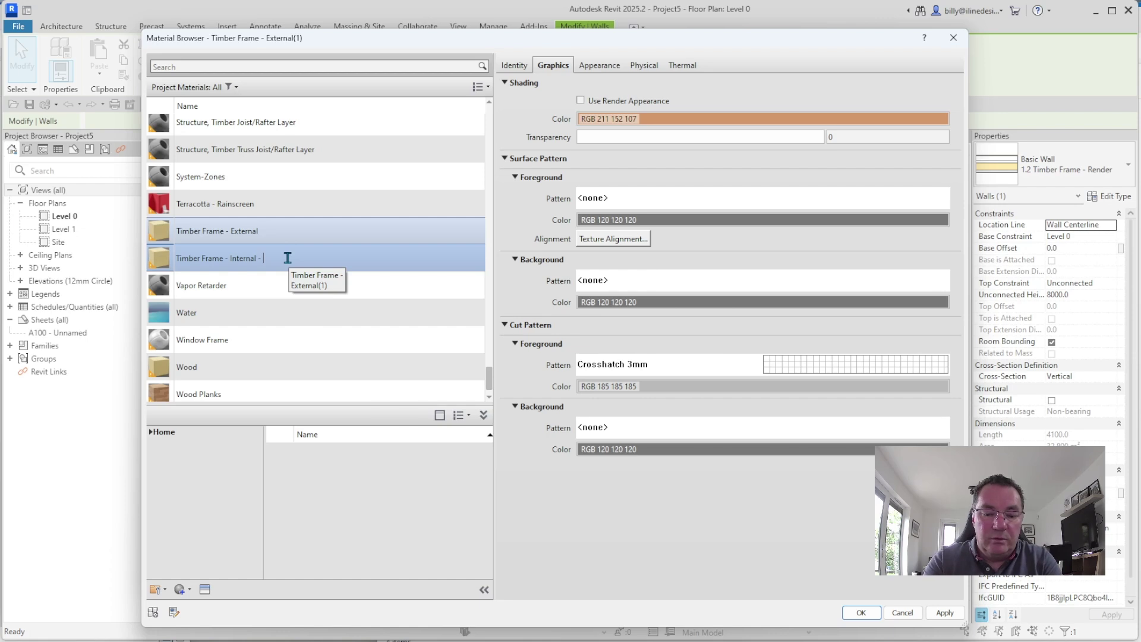
pyautogui.write(' - loadbearin')
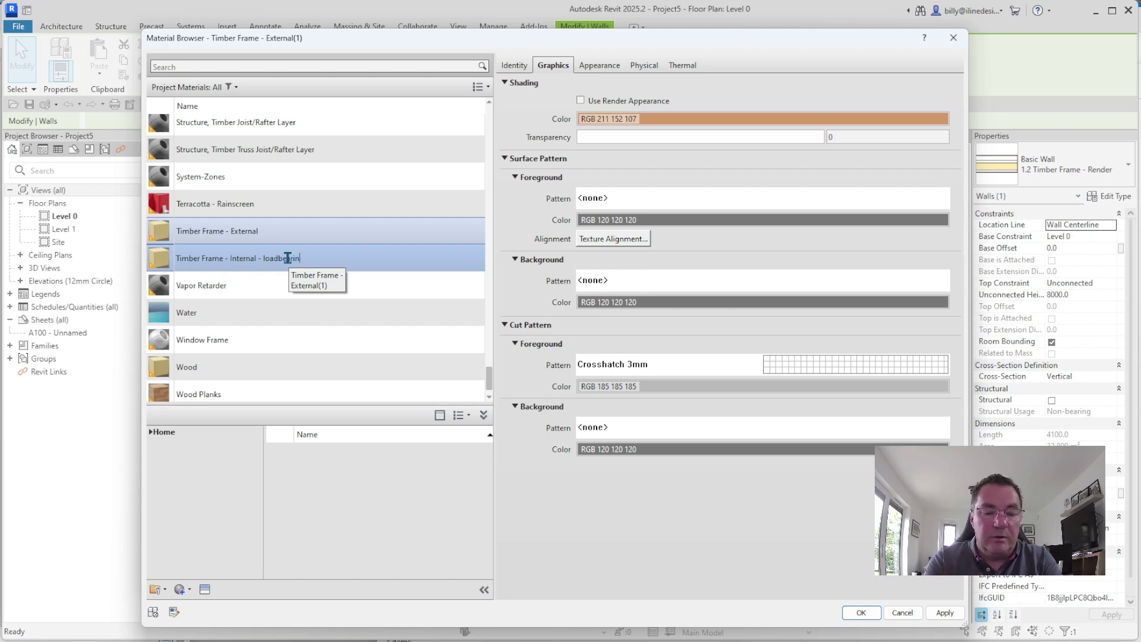
pyautogui.write('g')
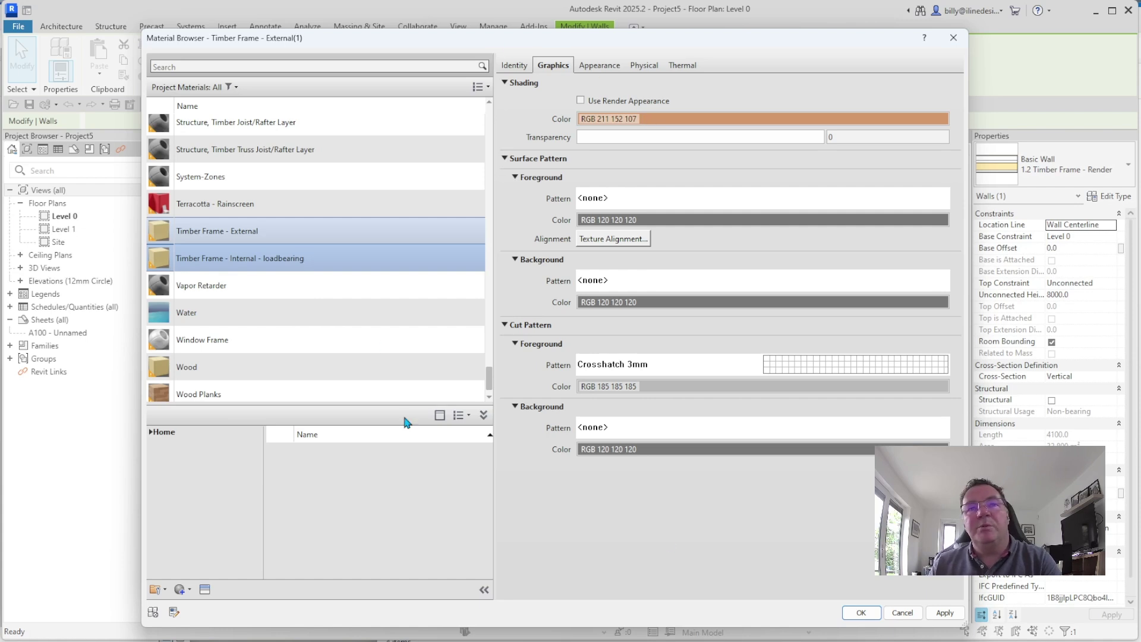
# - Assign the new loadbearing timber material to the Structure [1] layer and accept the 2.1 Timber - Loadbearing type changes
pyautogui.click(945, 612)
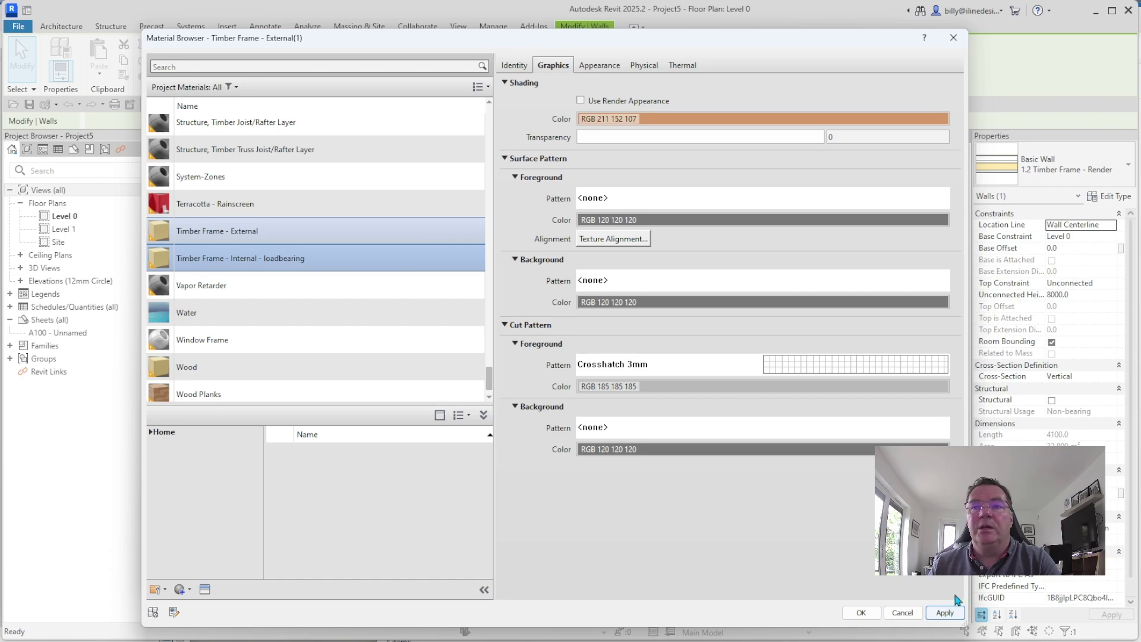
pyautogui.click(862, 612)
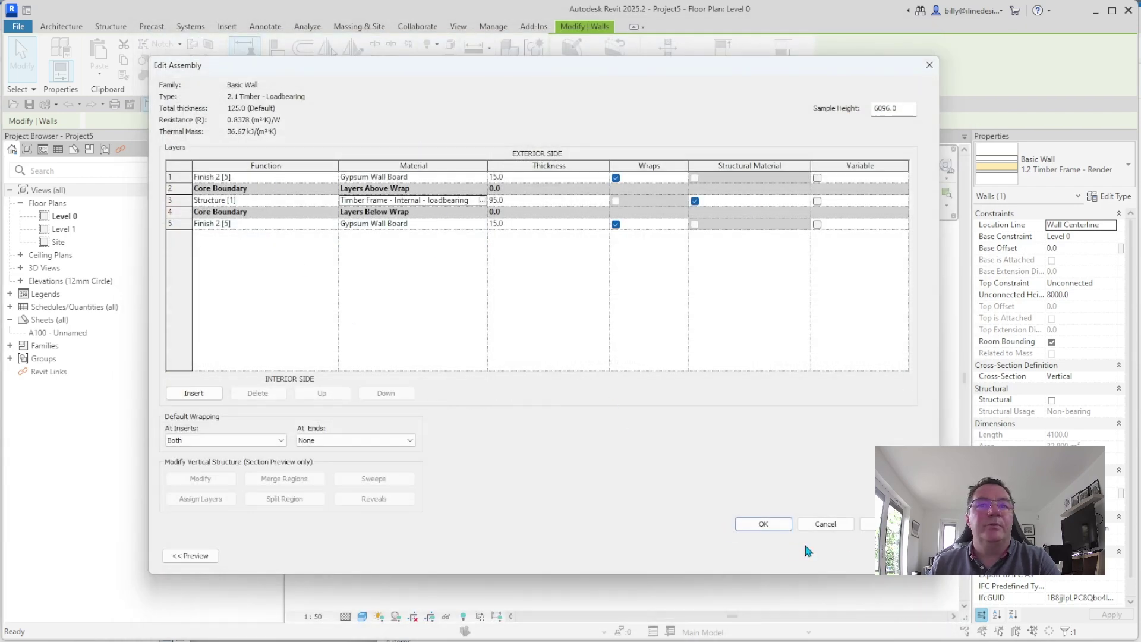
pyautogui.click(761, 524)
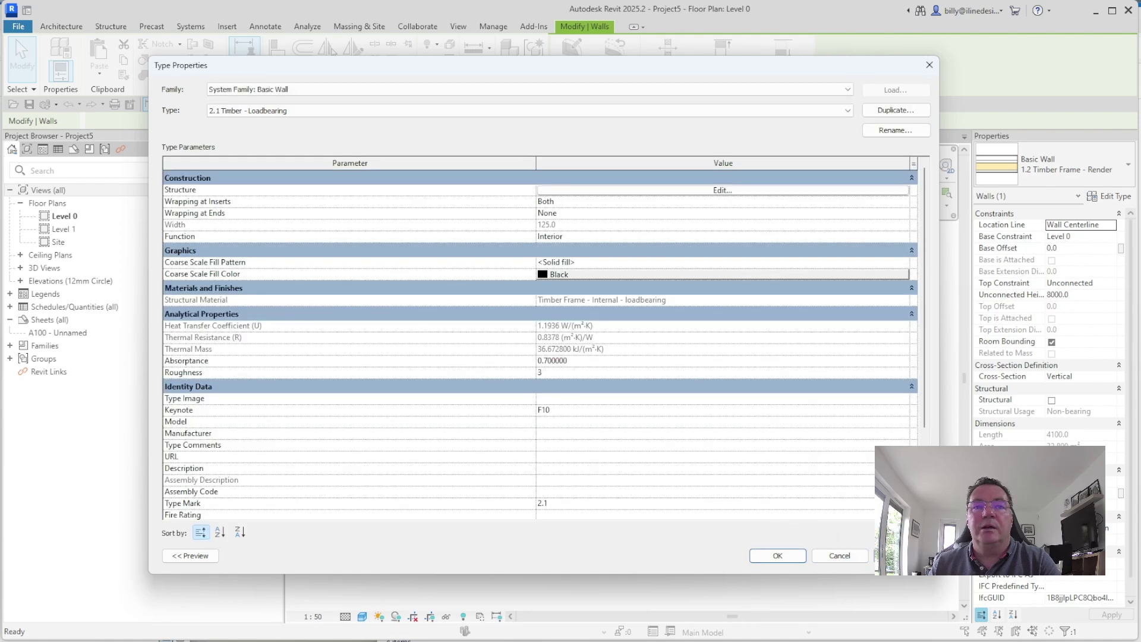
pyautogui.click(777, 556)
pyautogui.click(632, 387)
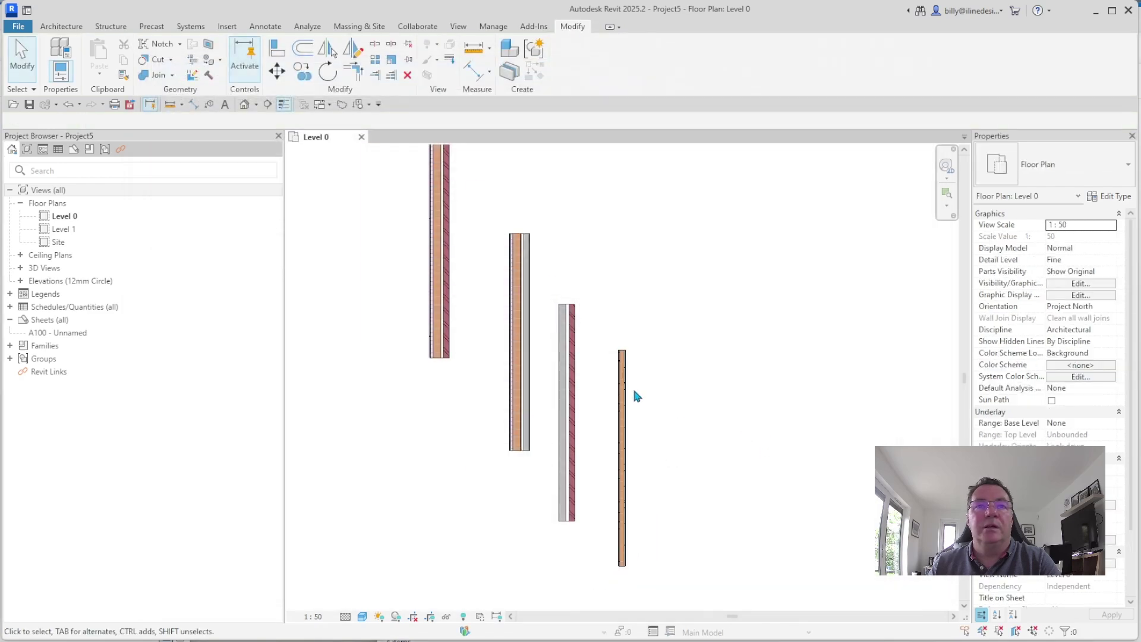
# - Copy the 2.1 Timber - Loadbearing wall to the open space beside it, offset about 850 mm down in plan
pyautogui.scroll(2, 647, 383)
pyautogui.scroll(1, 647, 379)
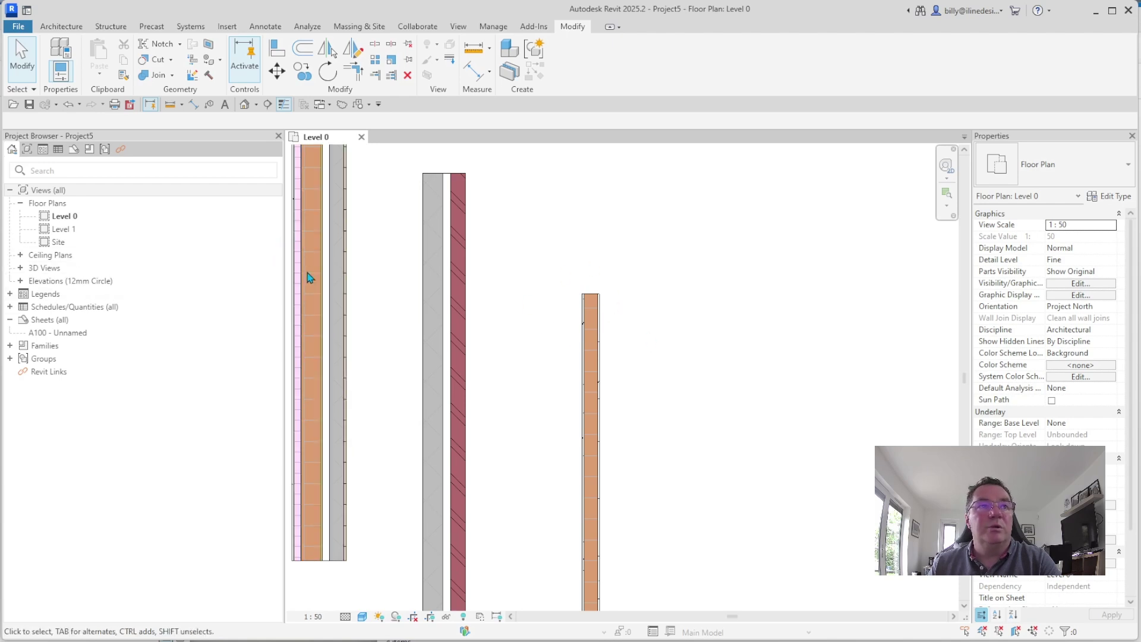
pyautogui.scroll(-3, 615, 380)
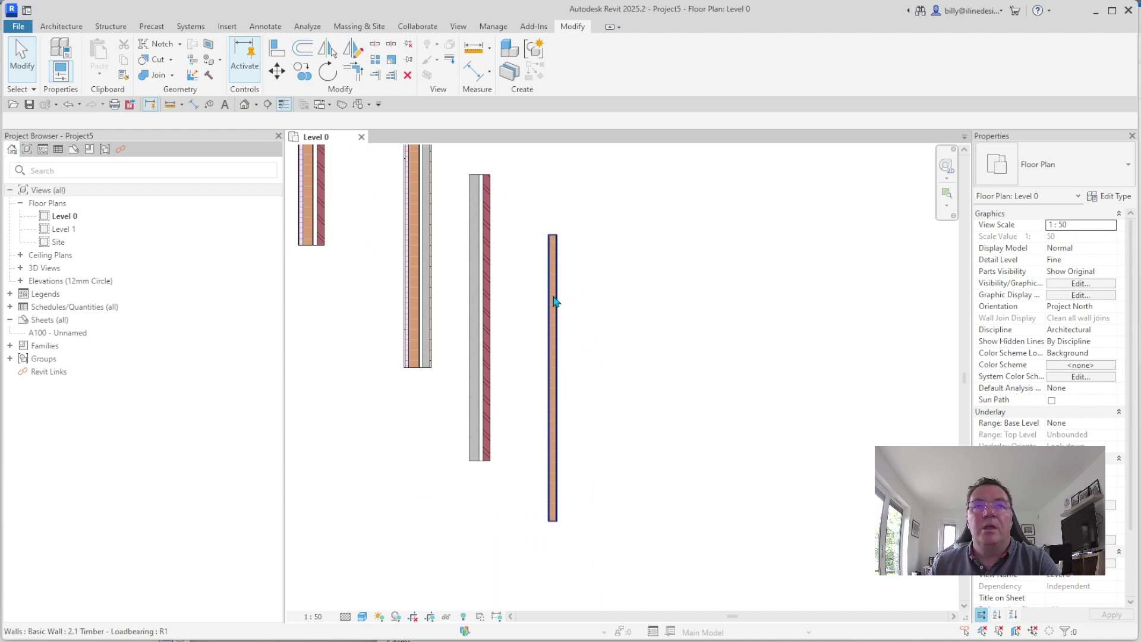
pyautogui.click(553, 302)
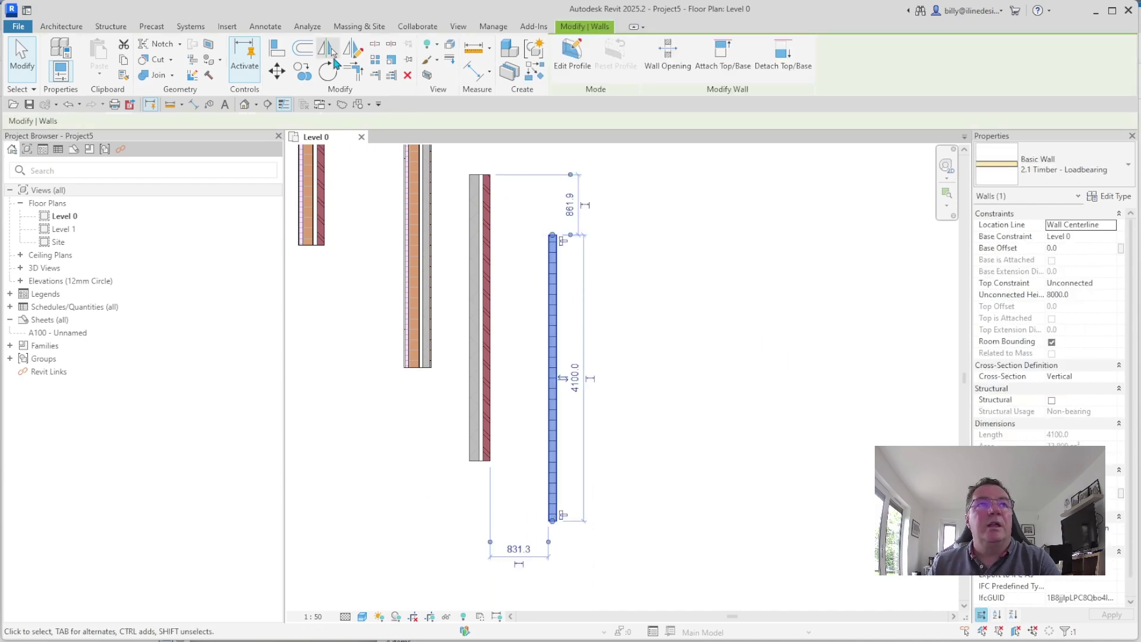
pyautogui.click(303, 73)
pyautogui.click(553, 234)
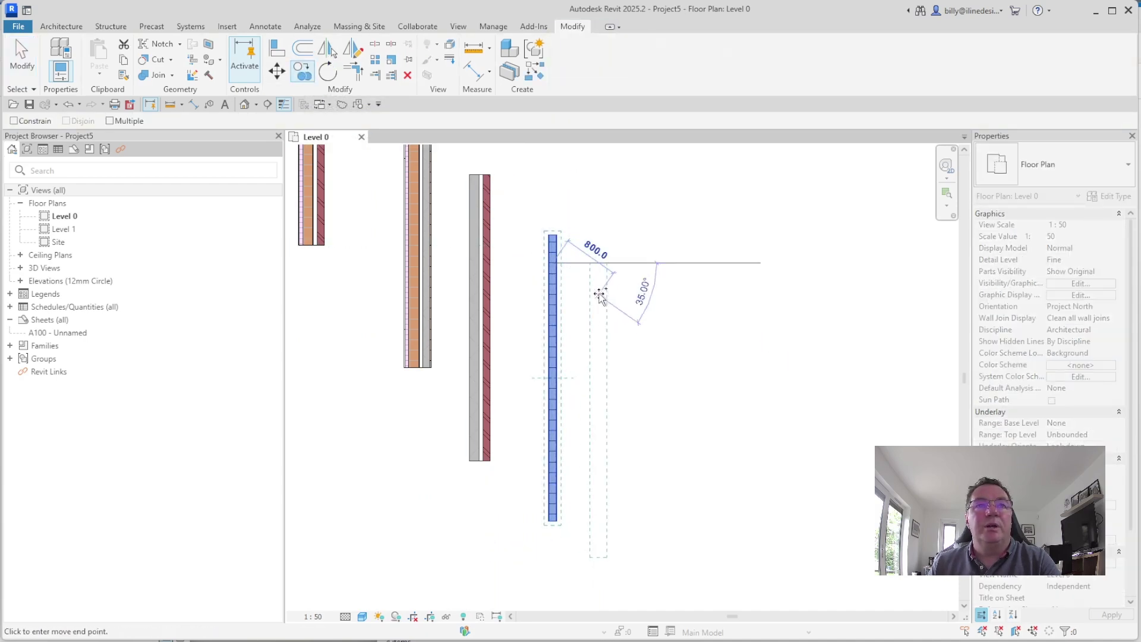
pyautogui.click(612, 293)
# - Duplicate the copied wall's type as "2.2 Timber - Non Loadbearing" and set its Type Mark to 2.2
pyautogui.scroll(2, 686, 331)
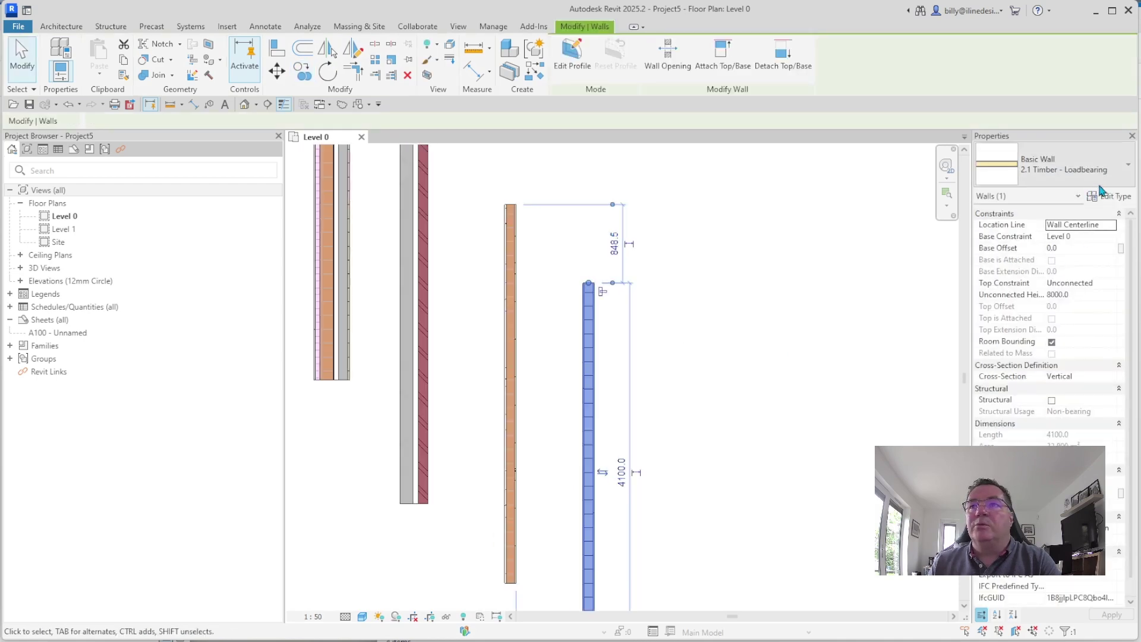
pyautogui.click(1120, 198)
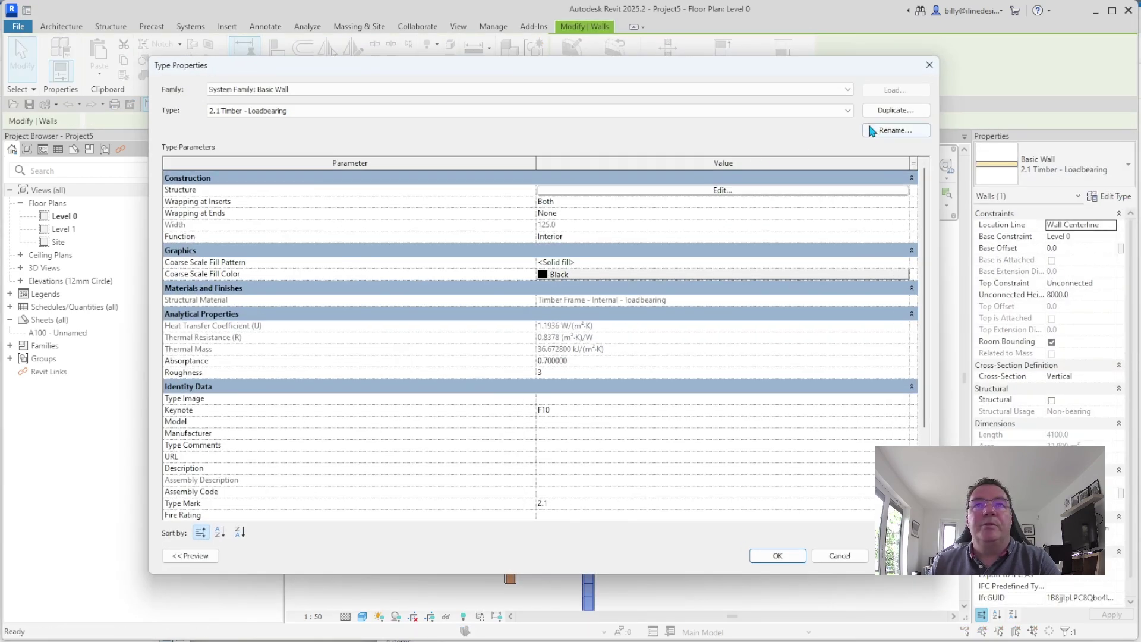
pyautogui.click(896, 110)
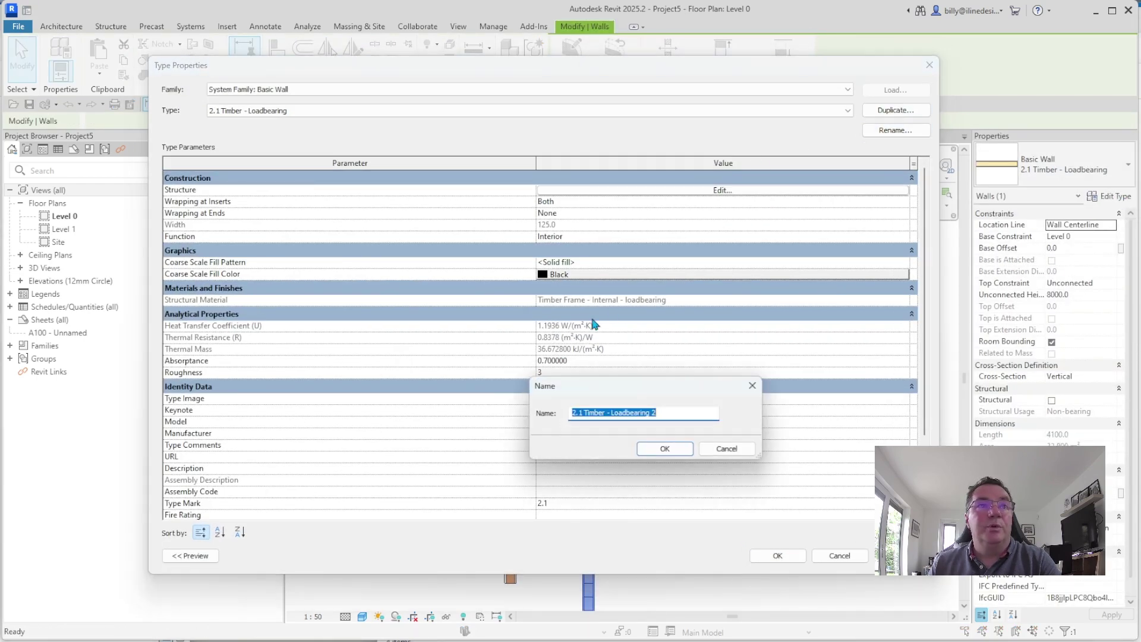
pyautogui.click(577, 413)
pyautogui.press('Delete')
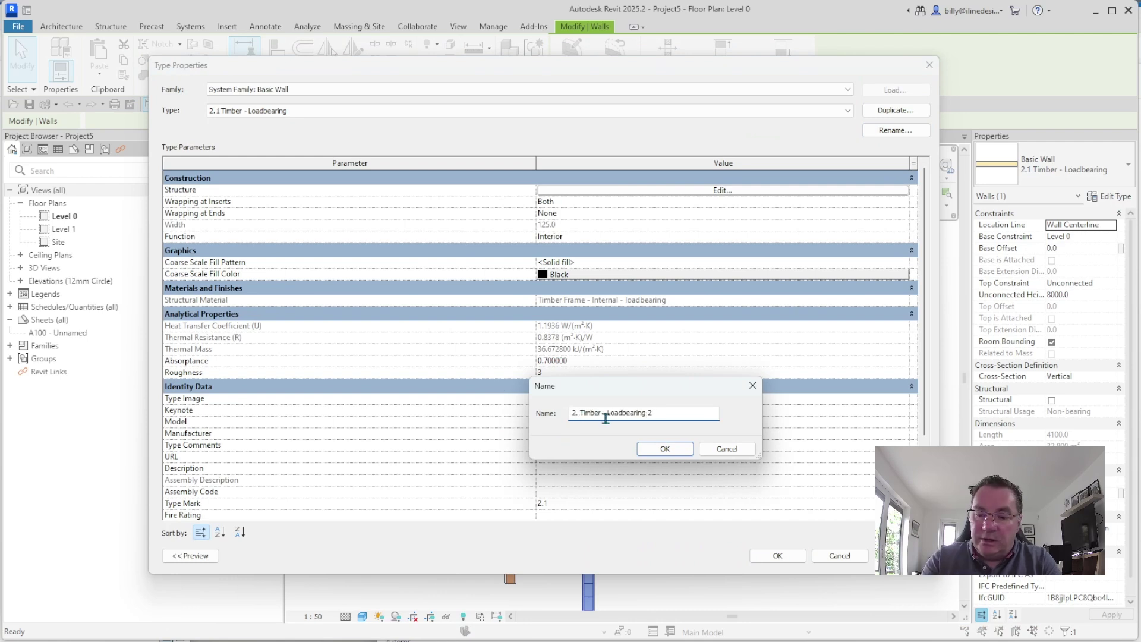
pyautogui.write('2')
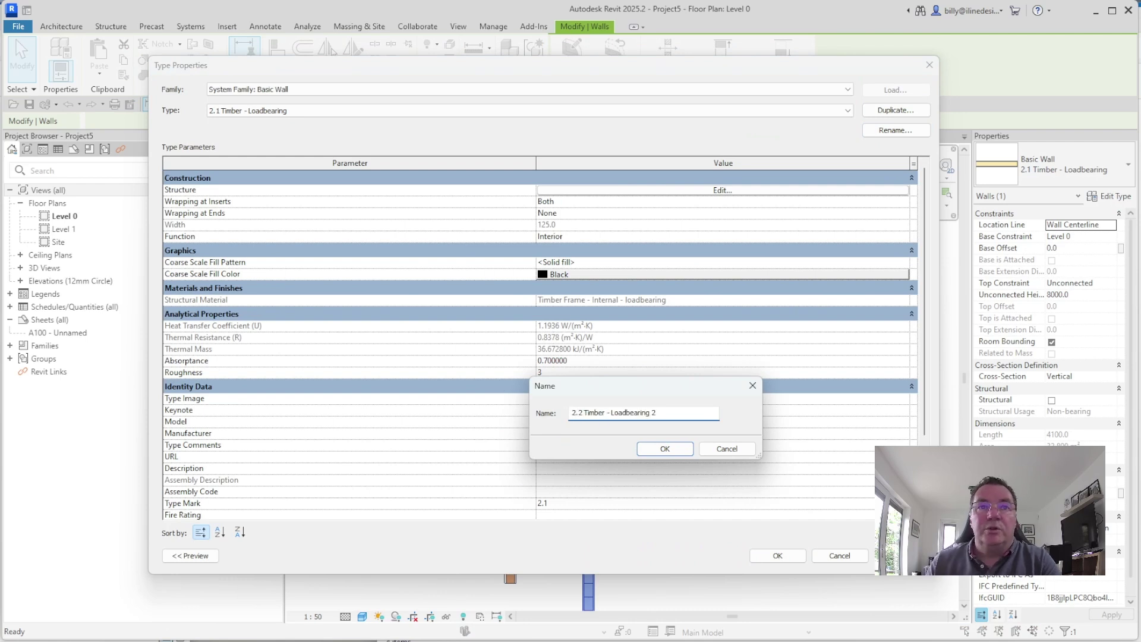
pyautogui.click(609, 414)
pyautogui.write('Non')
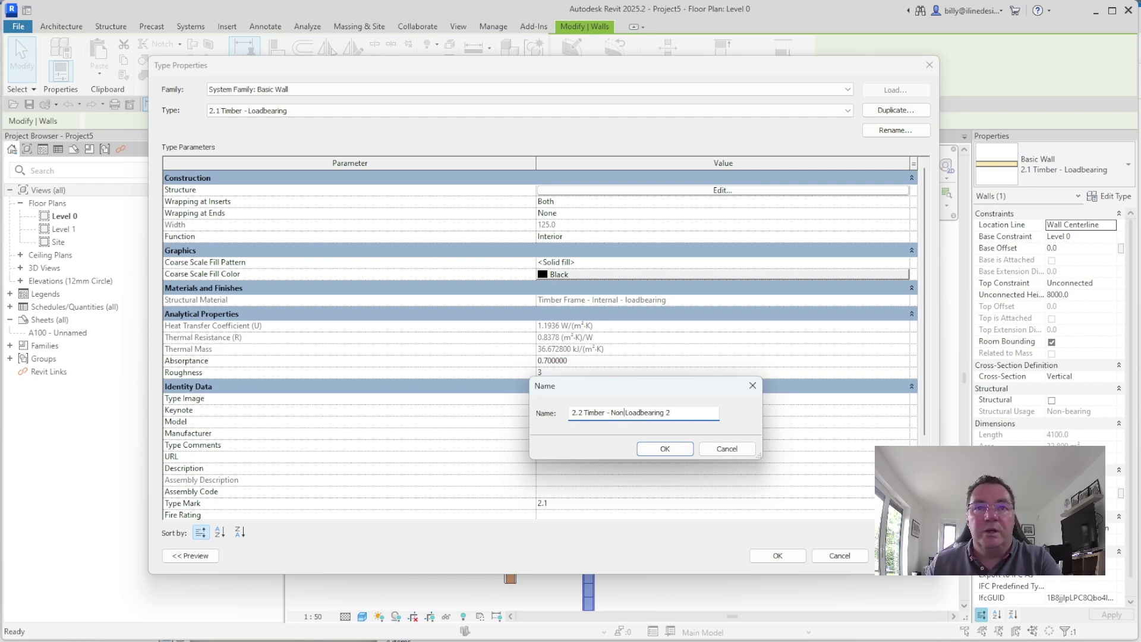
pyautogui.click(683, 412)
pyautogui.press('BackSpace')
pyautogui.press('BackSpace')
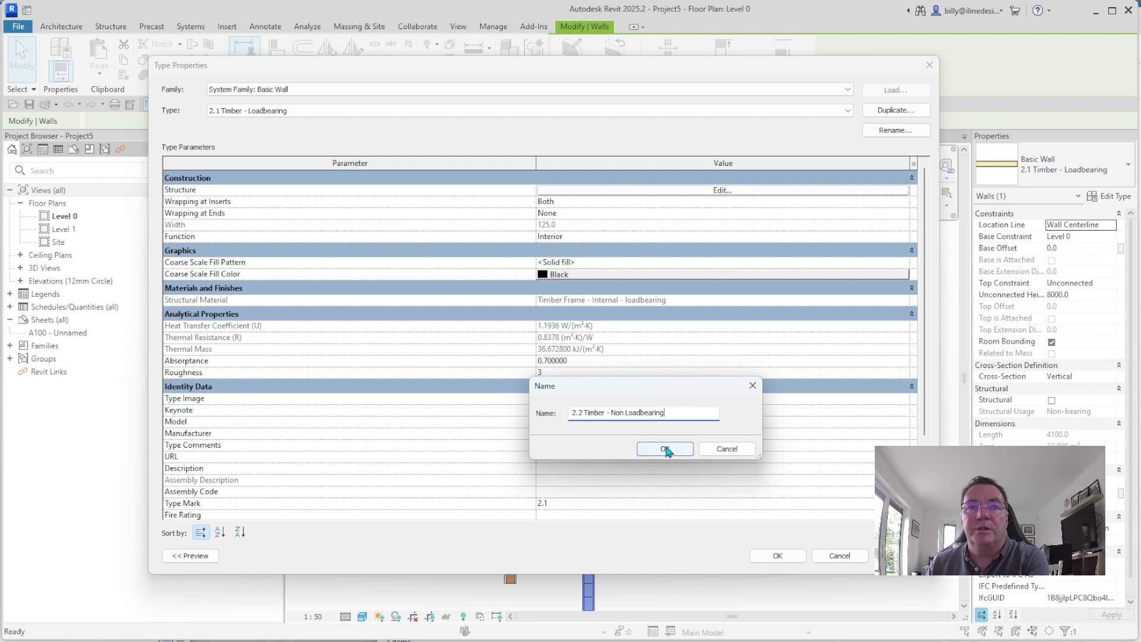
pyautogui.click(666, 449)
pyautogui.click(550, 503)
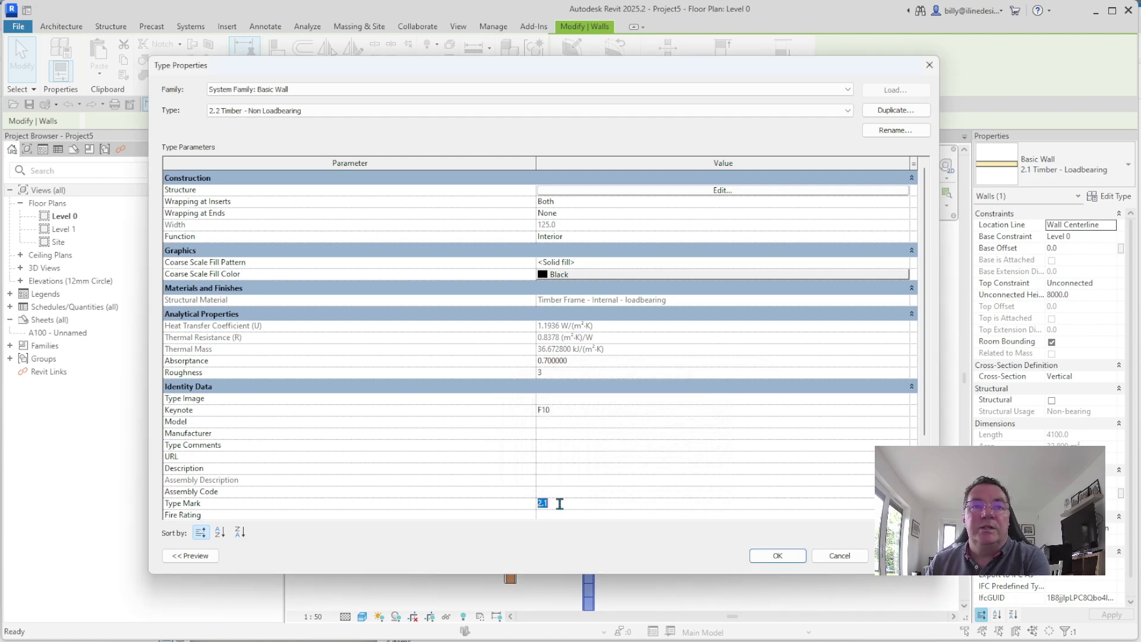
pyautogui.write('2.2')
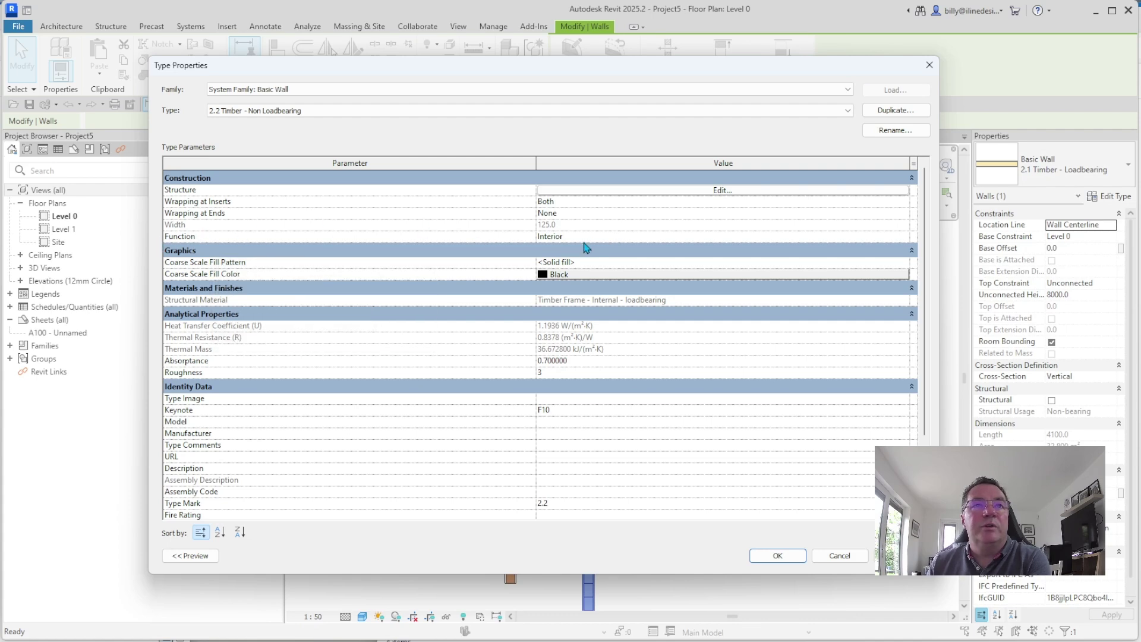
# - From the 2.2 wall's Structure [1] layer, duplicate the Timber Frame - Internal - loadbearing material as "Timber Frame - Internal - non loadbearing"
pyautogui.click(747, 188)
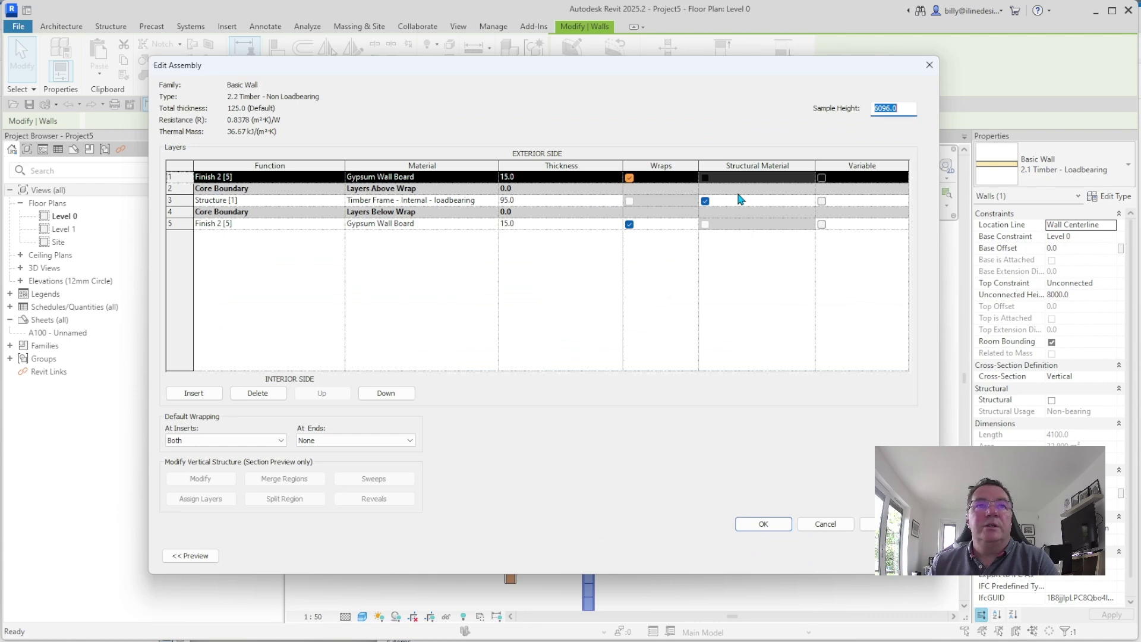
pyautogui.click(495, 203)
pyautogui.click(496, 202)
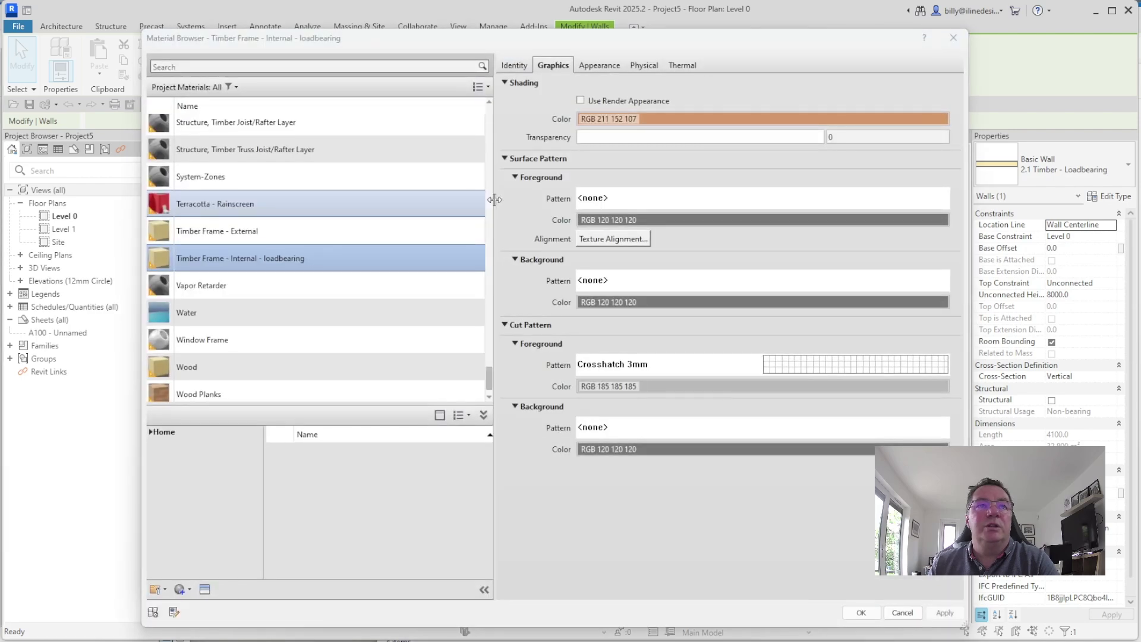
pyautogui.rightClick(378, 266)
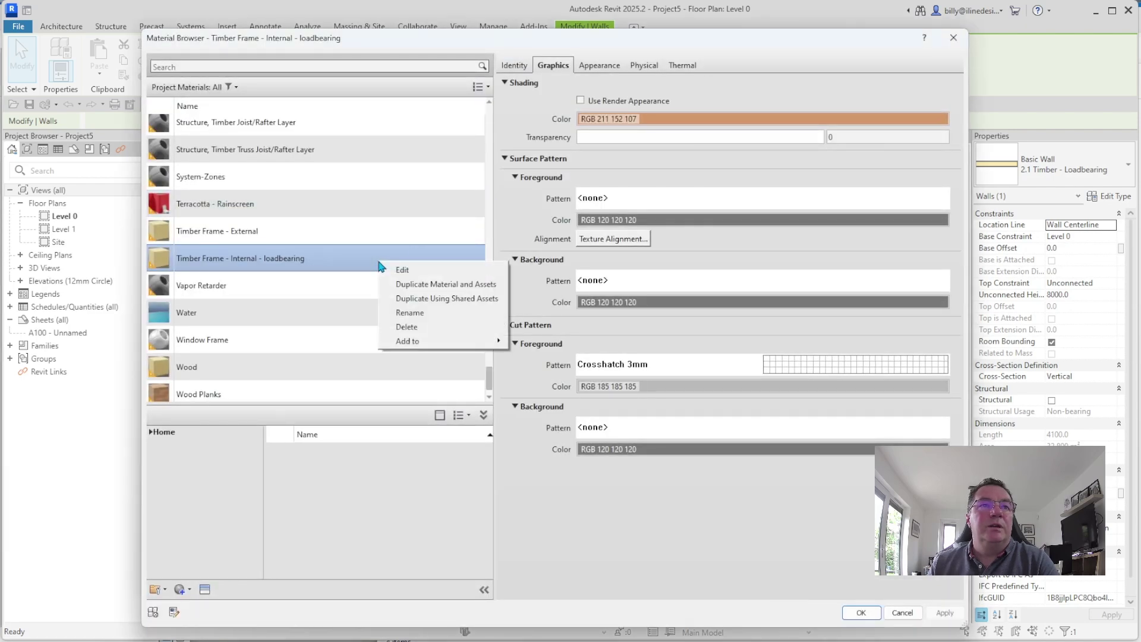
pyautogui.click(412, 289)
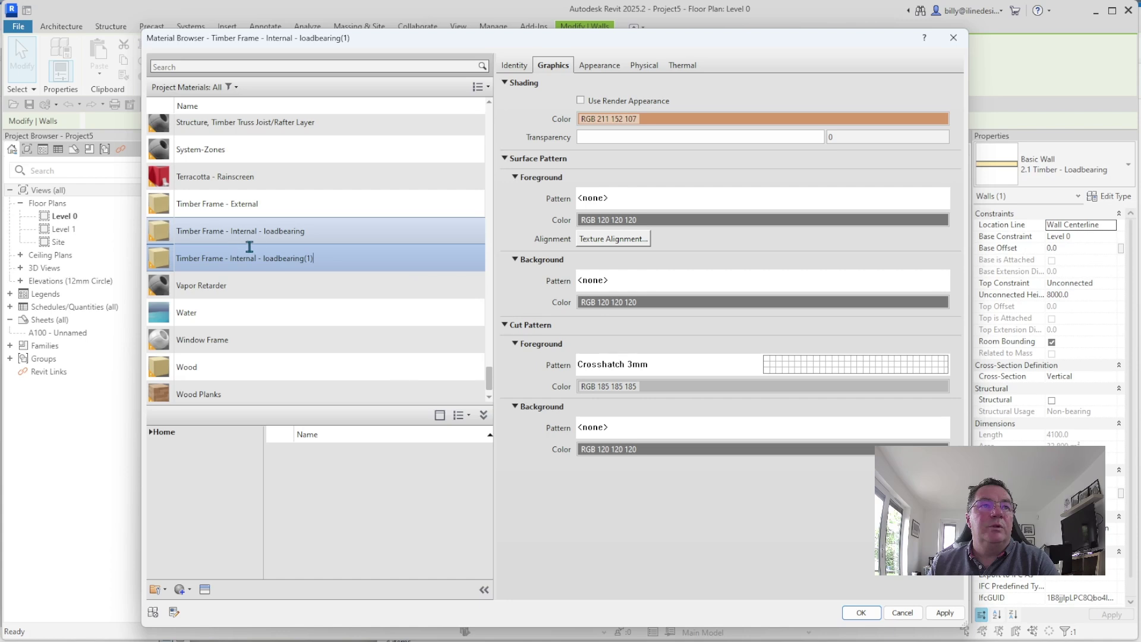
pyautogui.click(263, 259)
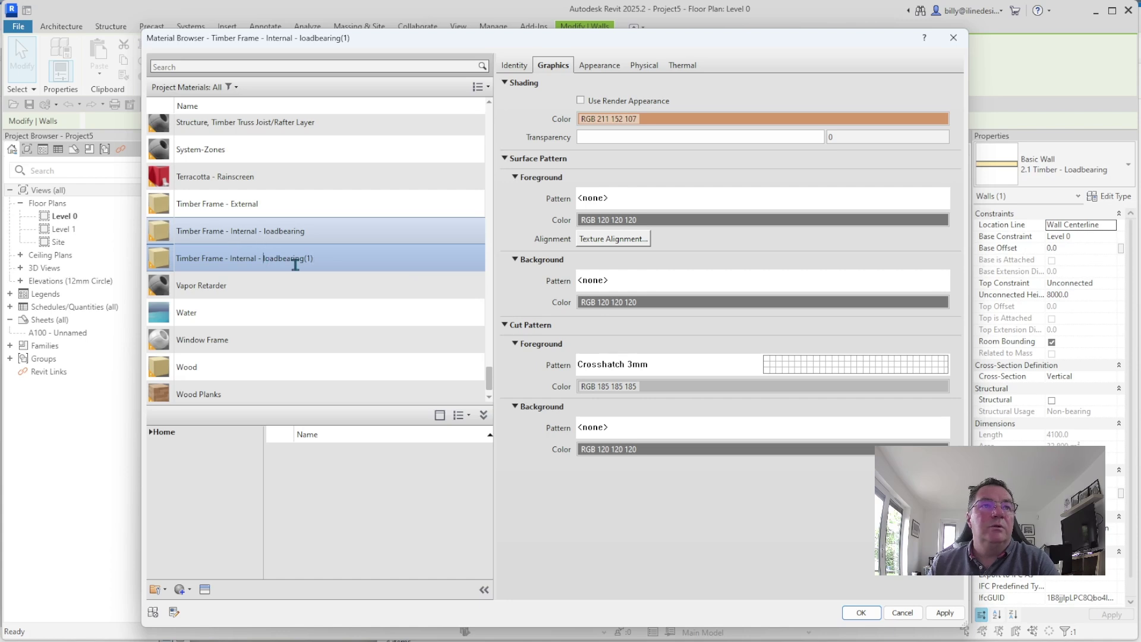
pyautogui.write('non')
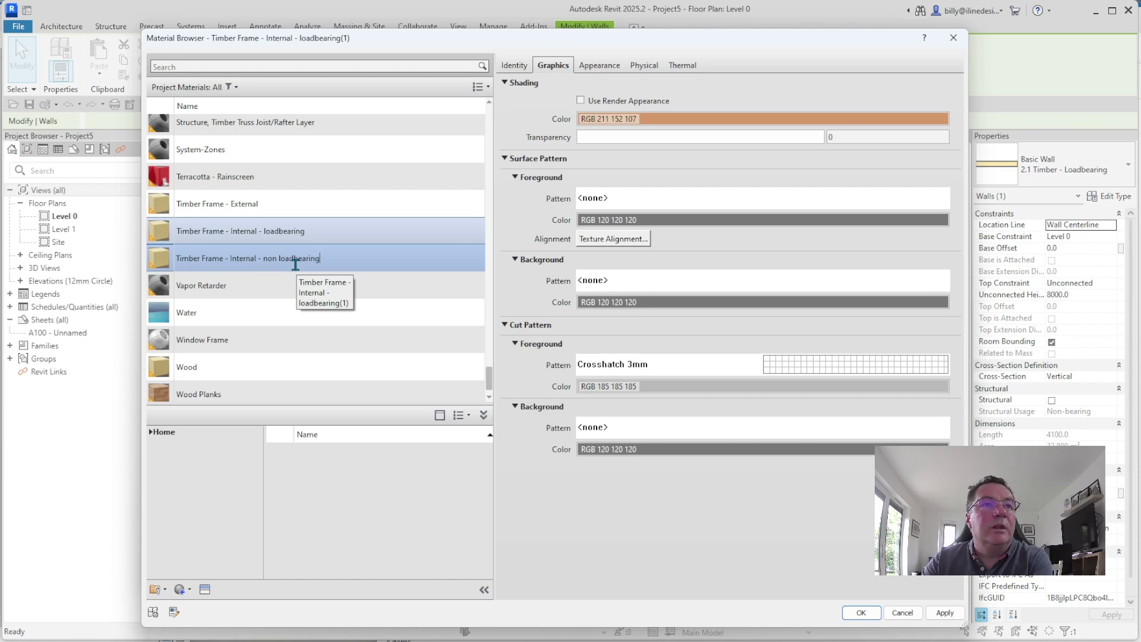
# - Lighten the non loadbearing timber material's shading color to RGB 242 224 210
pyautogui.click(684, 119)
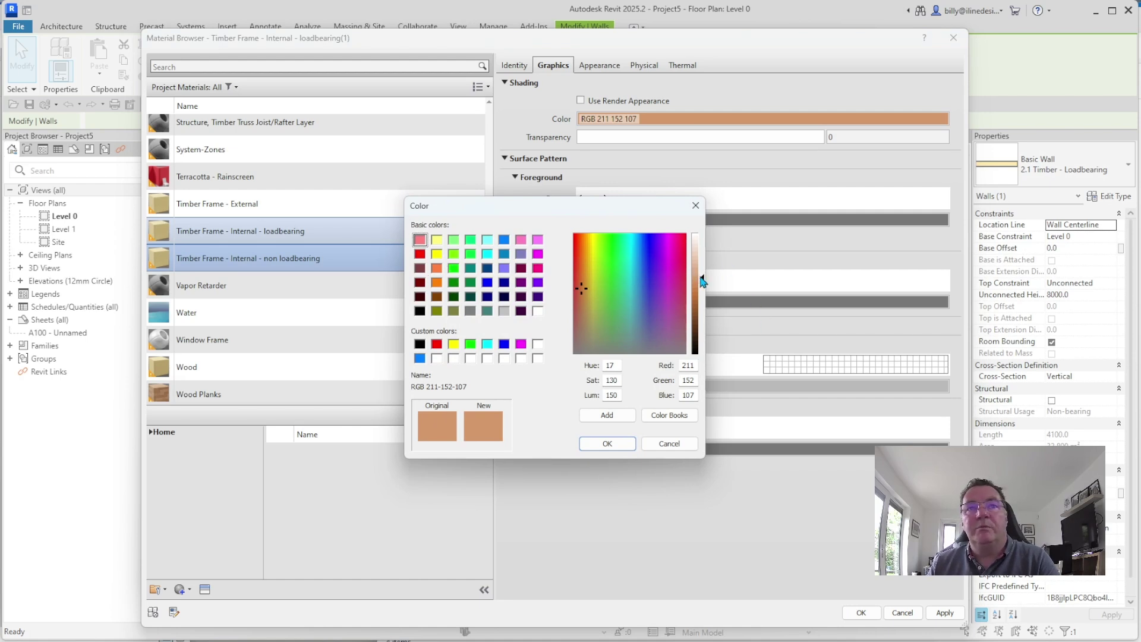
pyautogui.moveTo(703, 281); pyautogui.dragTo(703, 252)
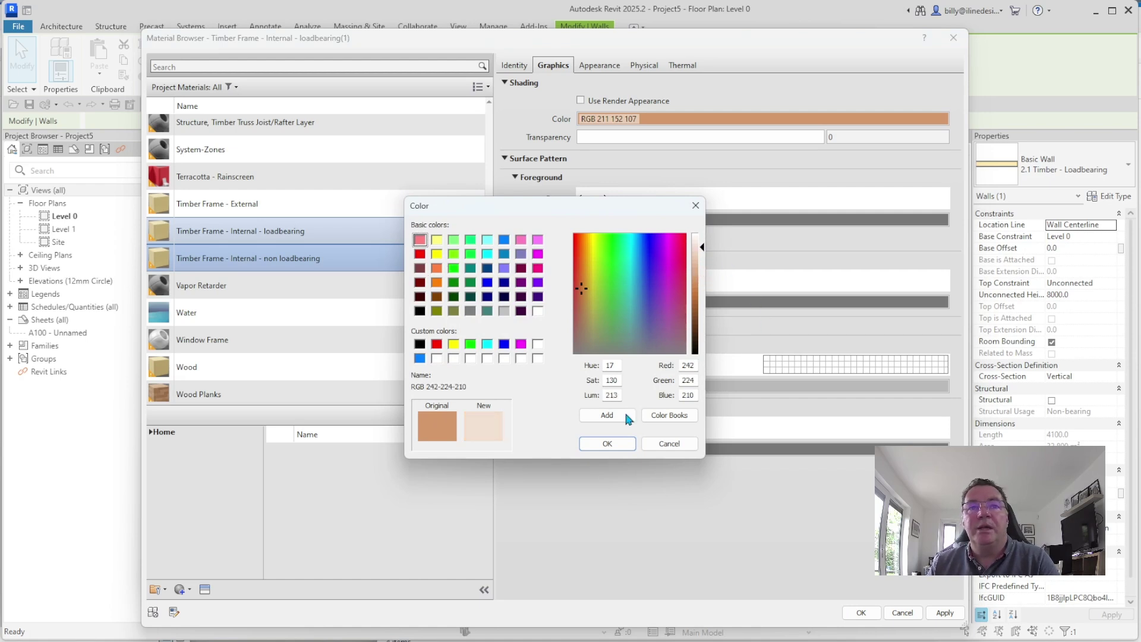
pyautogui.click(618, 444)
# - Set the non loadbearing timber material's cut foreground pattern to <No pattern> and accept the changes to the 2.2 wall type
pyautogui.click(797, 367)
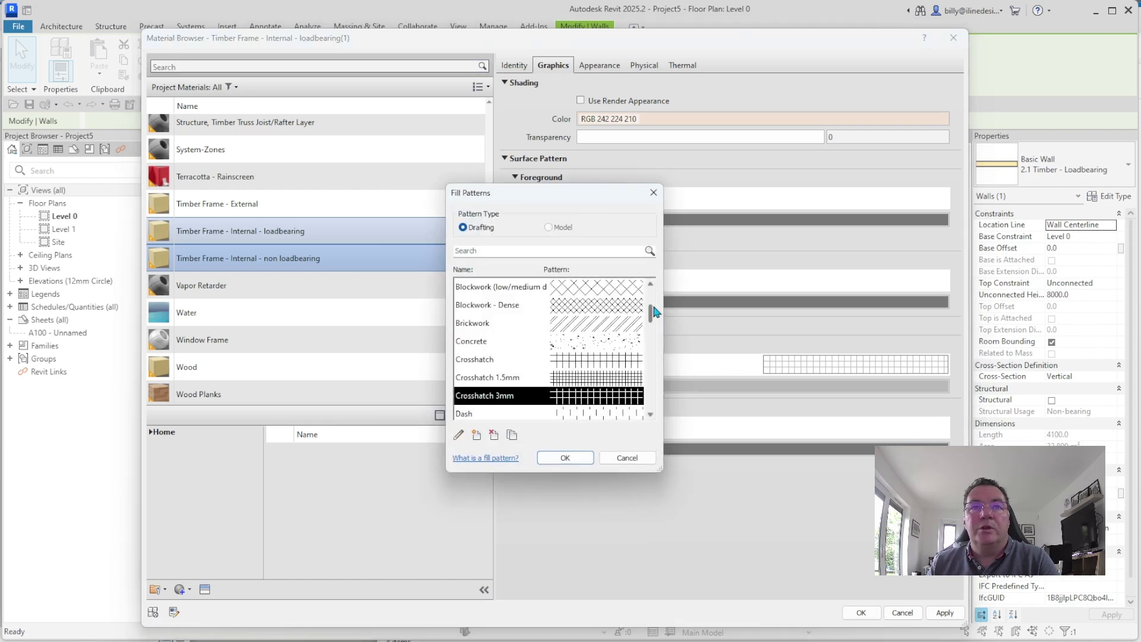
pyautogui.scroll(2, 654, 306)
pyautogui.click(581, 307)
pyautogui.click(592, 288)
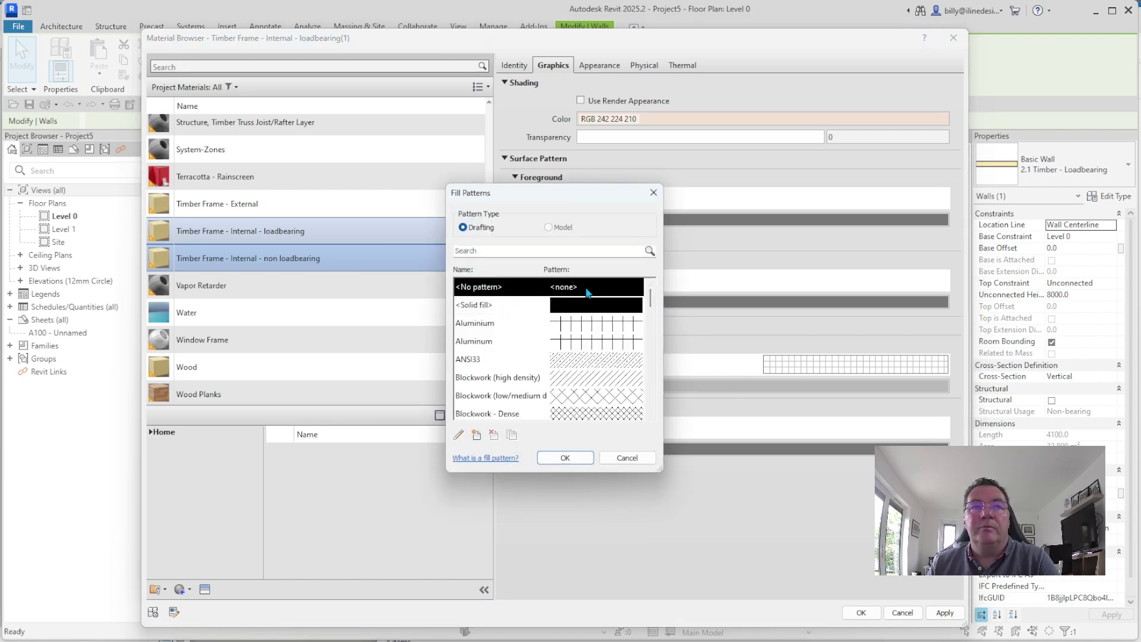
pyautogui.click(565, 457)
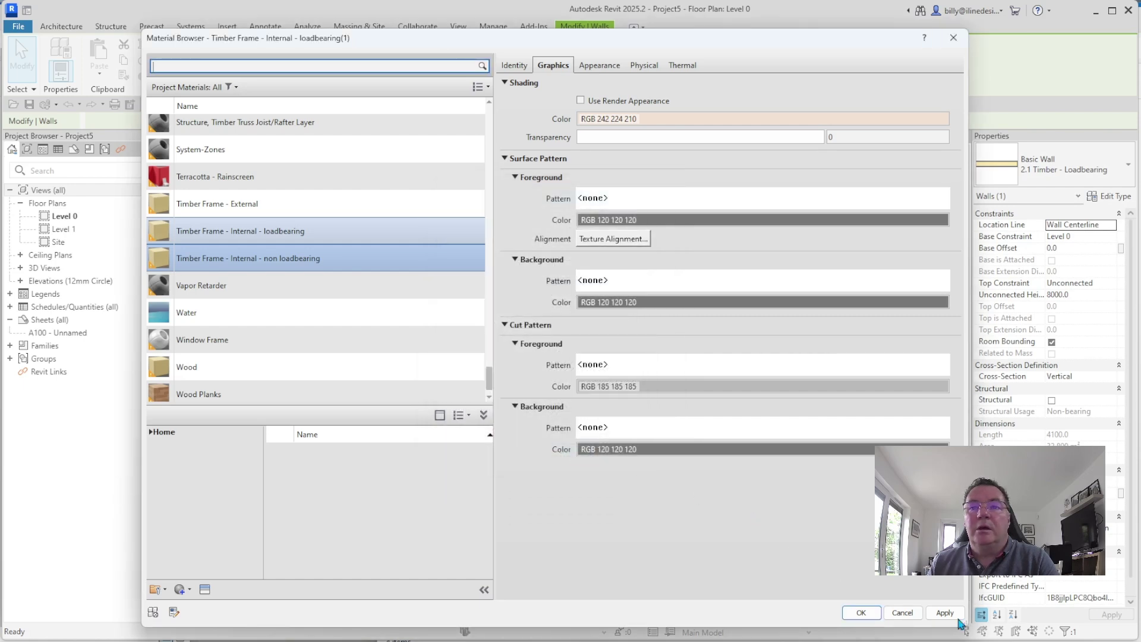
pyautogui.click(860, 612)
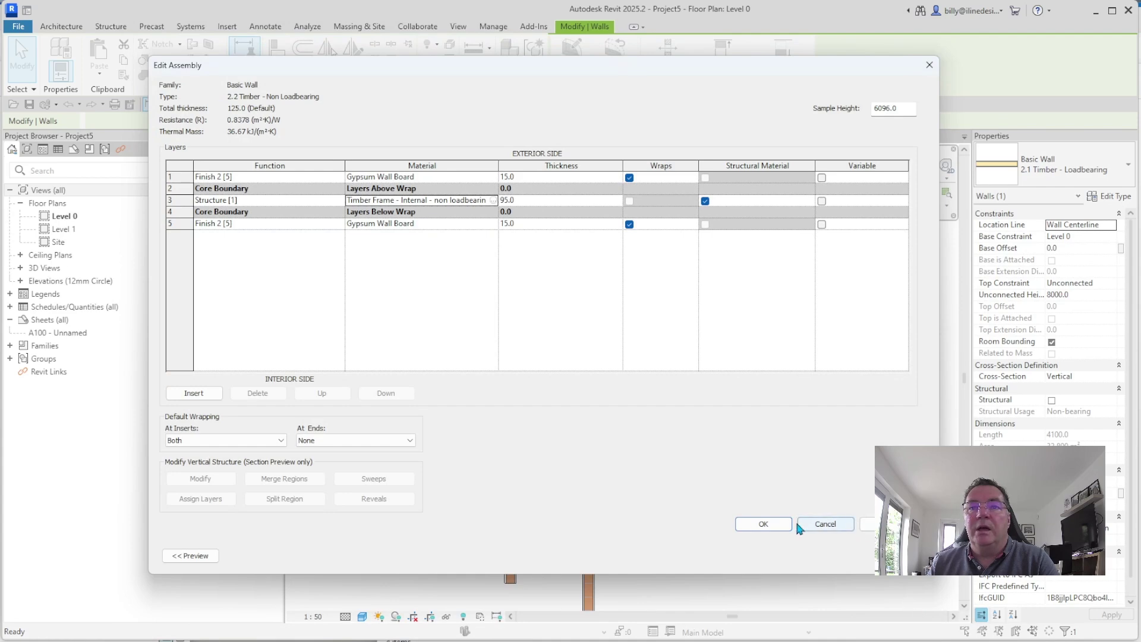
pyautogui.click(770, 526)
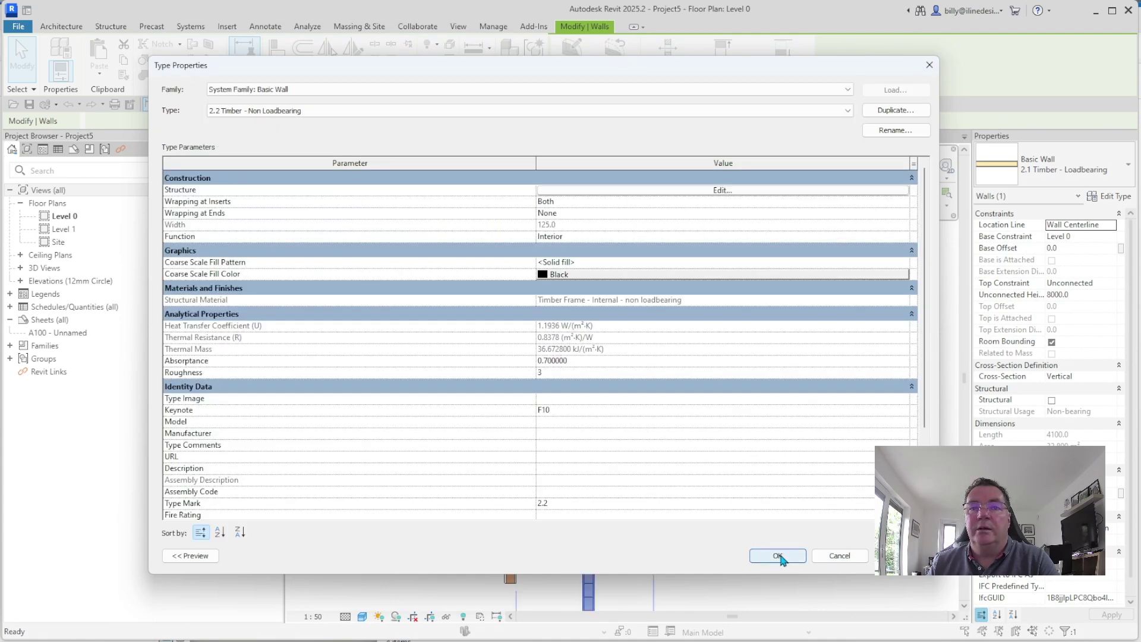
pyautogui.click(777, 555)
pyautogui.click(700, 393)
pyautogui.scroll(-2, 698, 389)
pyautogui.moveTo(665, 348); pyautogui.dragTo(745, 357, button='middle')
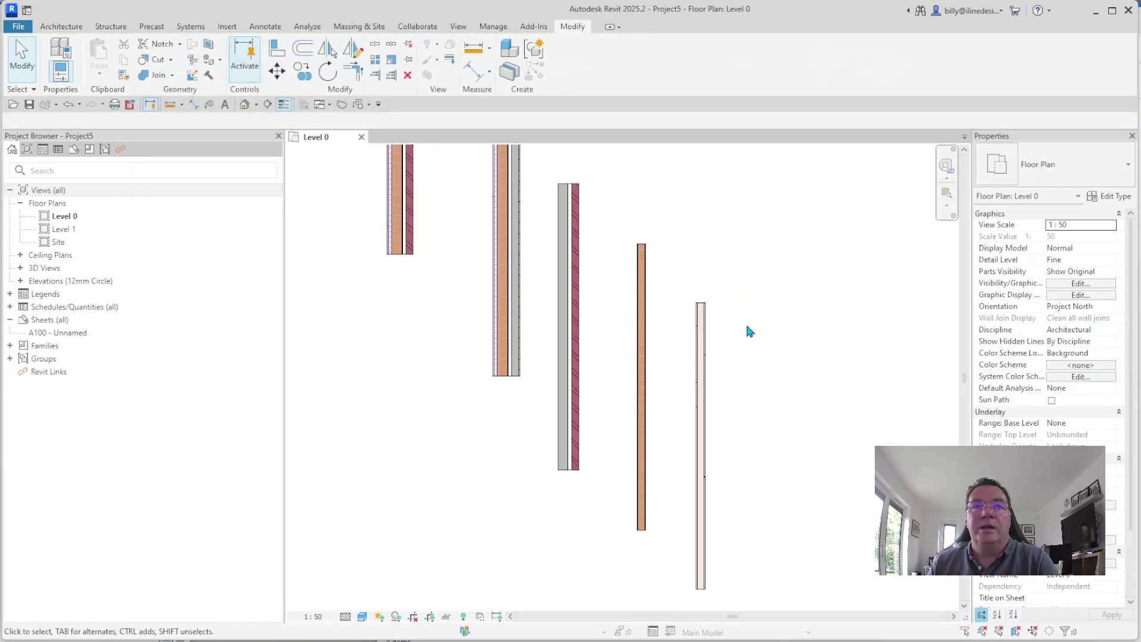
# - Select the 1.1, 1.2 and 0.1 walls as one group and the two interior timber walls as another to review them
pyautogui.moveTo(601, 277); pyautogui.dragTo(377, 183)
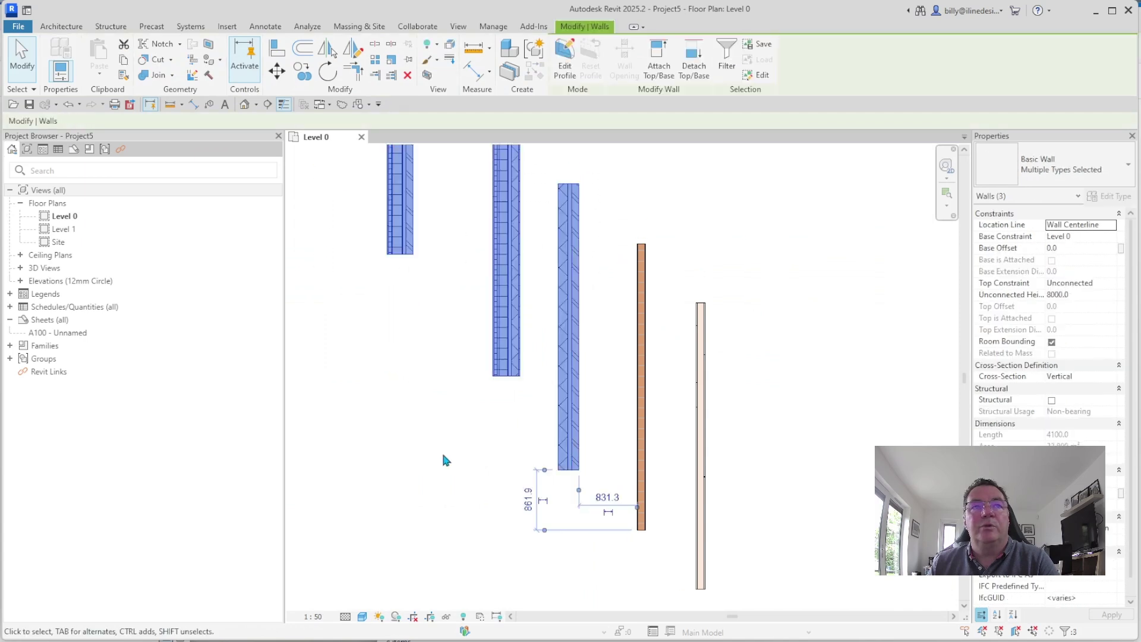
pyautogui.moveTo(778, 458); pyautogui.dragTo(625, 304)
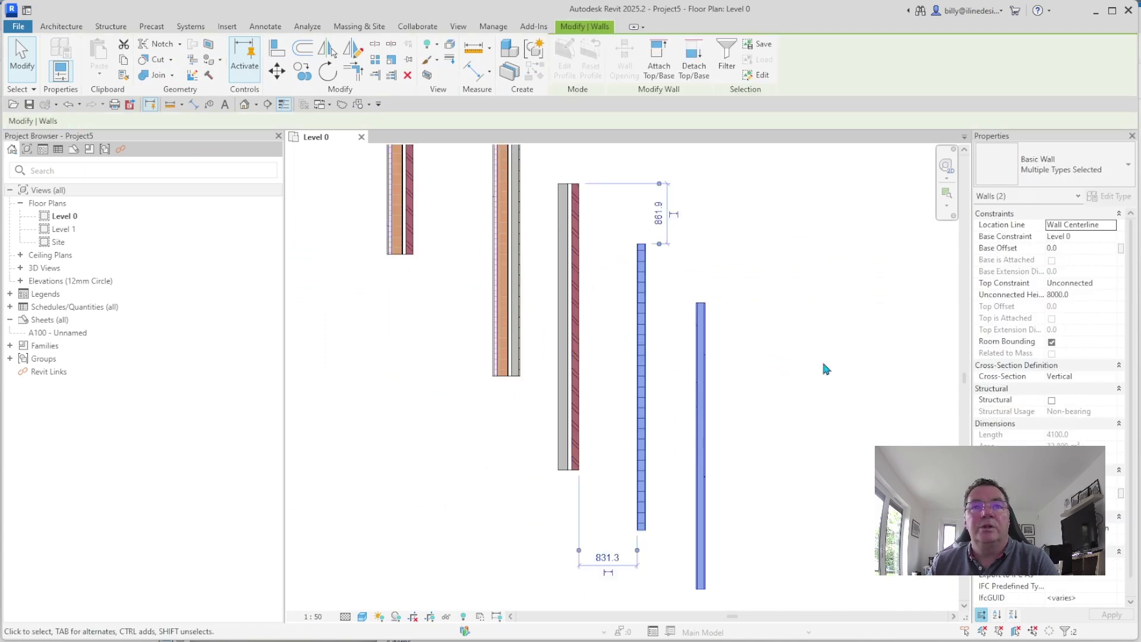
pyautogui.click(813, 333)
pyautogui.scroll(-2, 811, 330)
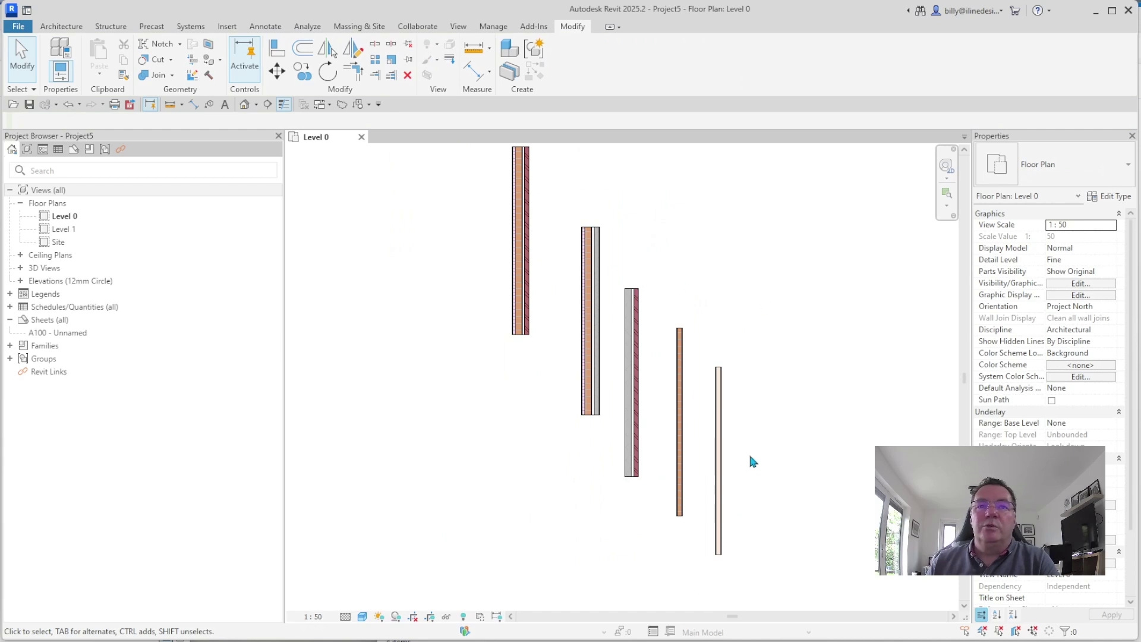
# - Check the Type Mark in the type properties of the 1.1 Timber Frame - Facing Brick wall
pyautogui.click(525, 222)
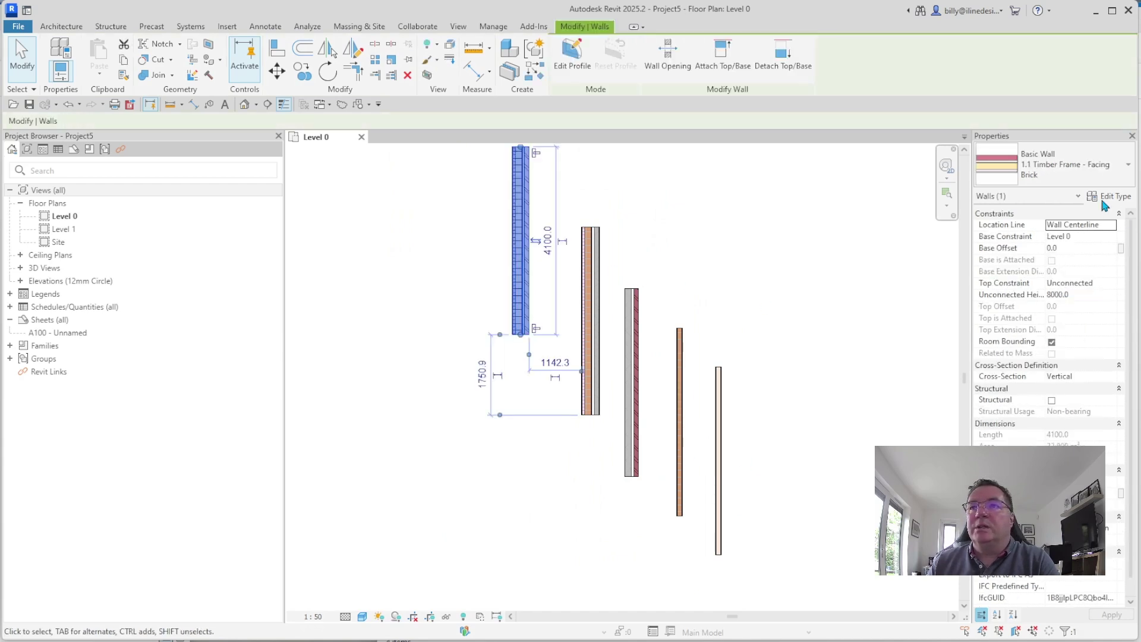
pyautogui.click(1105, 197)
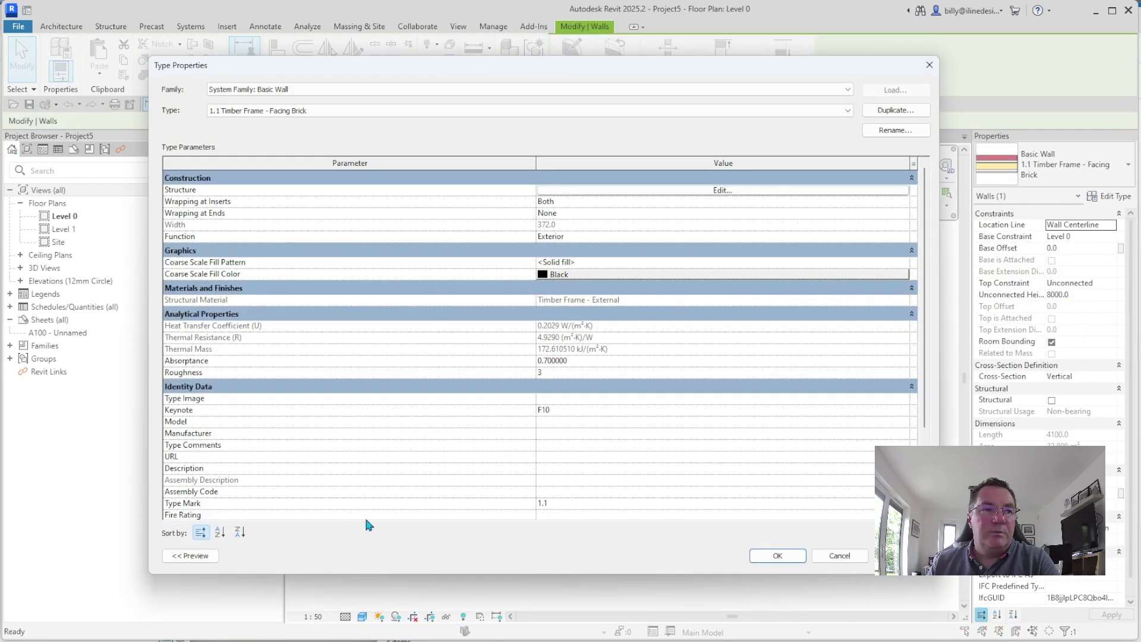
pyautogui.click(777, 555)
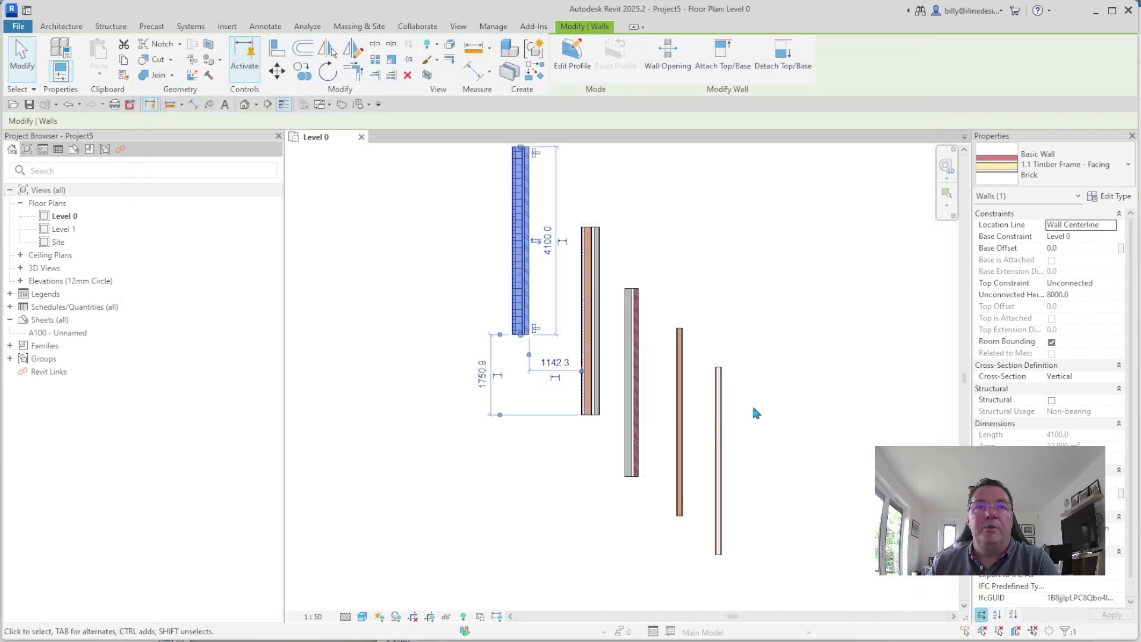
pyautogui.click(750, 406)
pyautogui.moveTo(789, 323); pyautogui.dragTo(785, 356, button='middle')
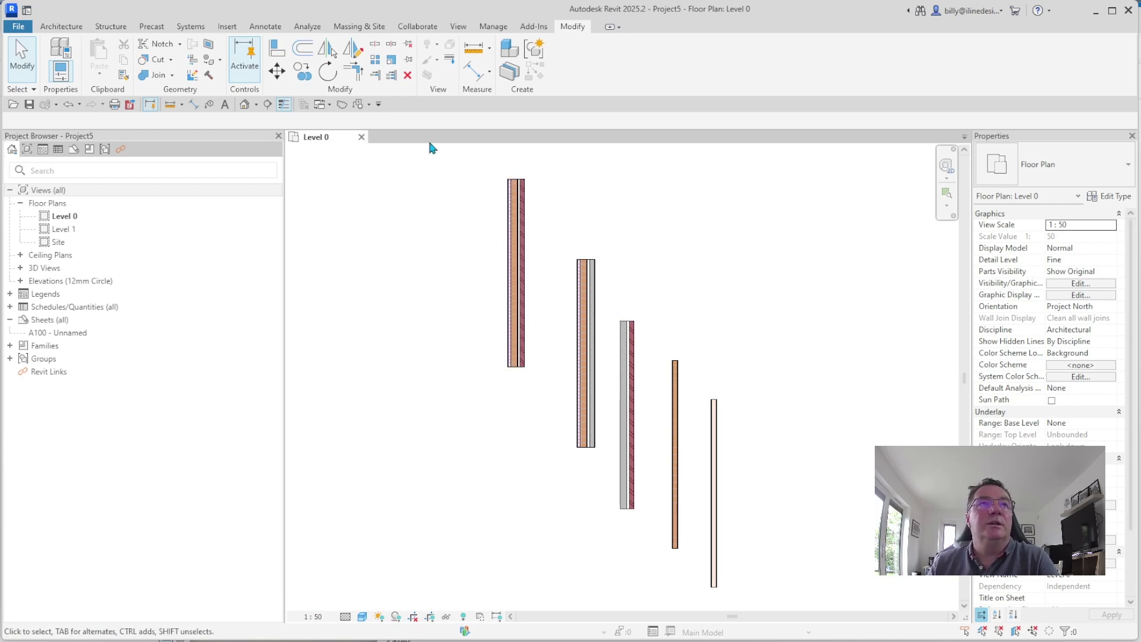
# - Tag all five walls in the Level 0 plan by category, with leaders
pyautogui.click(265, 26)
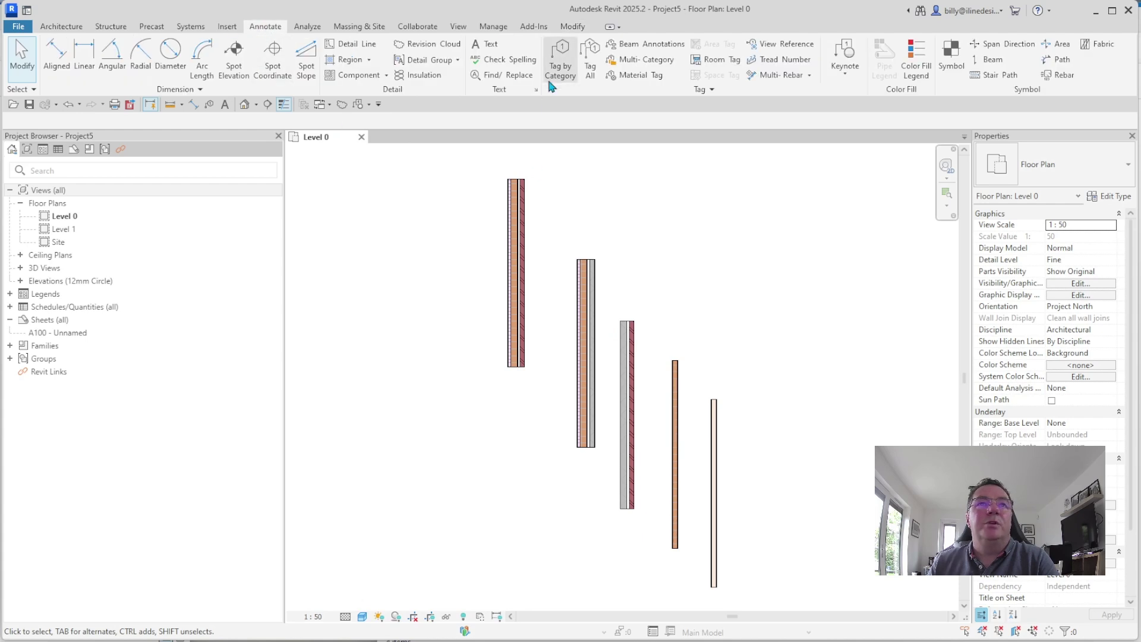
pyautogui.click(559, 64)
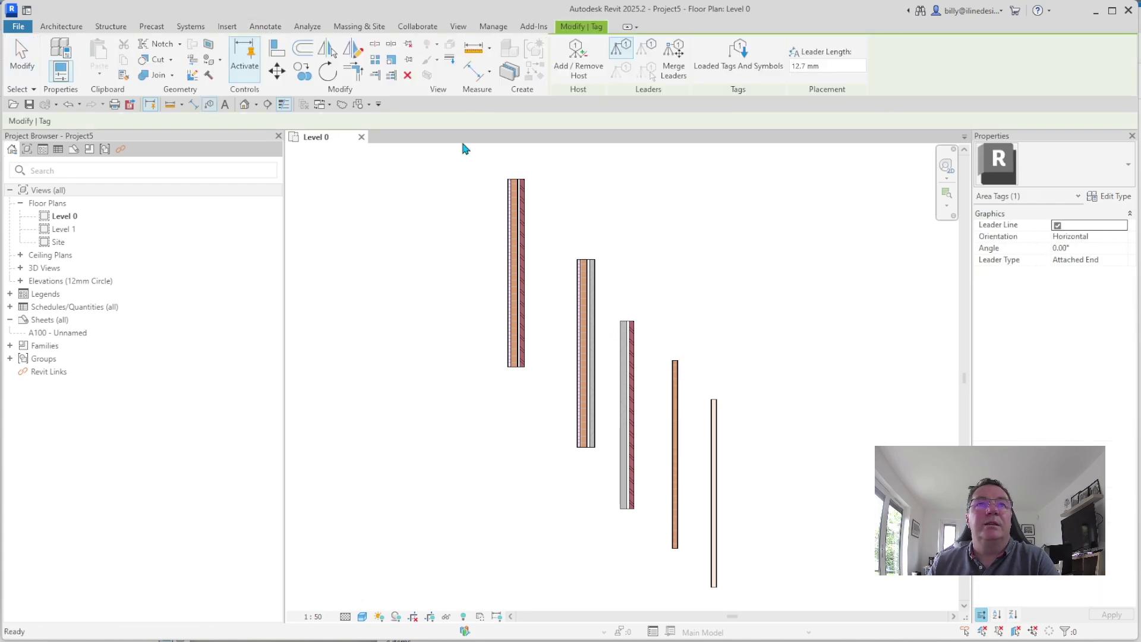
pyautogui.click(507, 229)
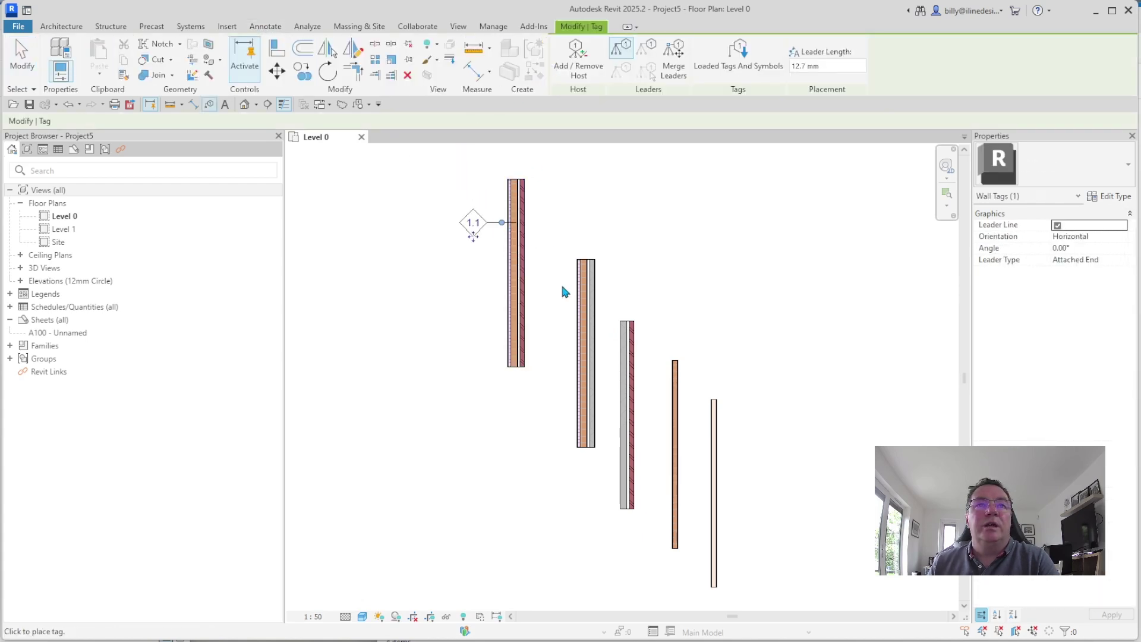
pyautogui.click(579, 318)
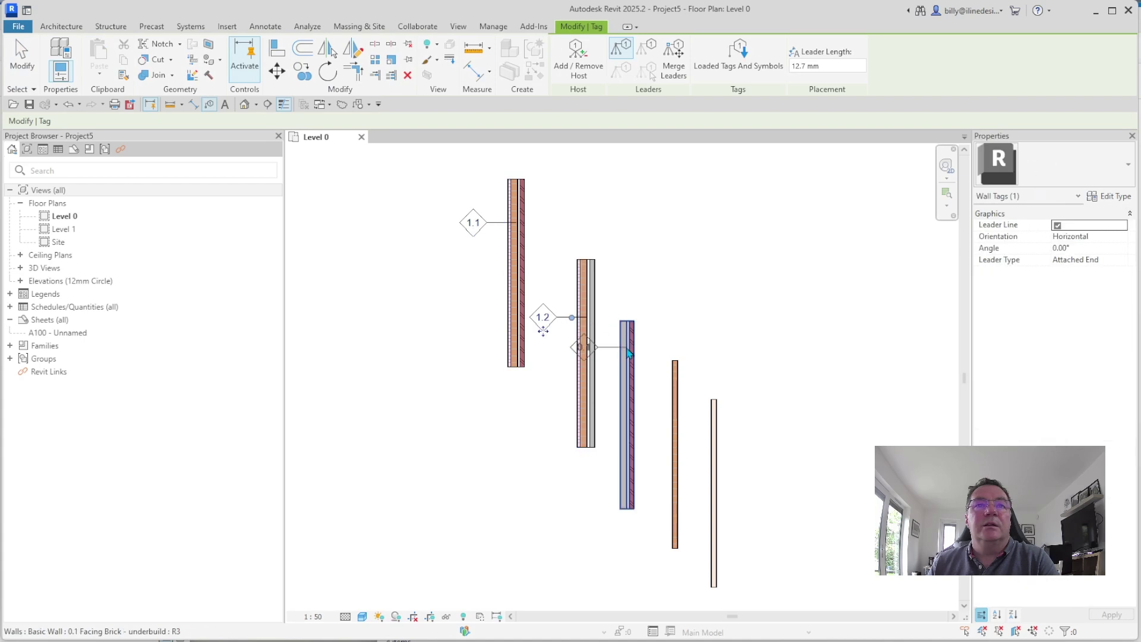
pyautogui.click(627, 483)
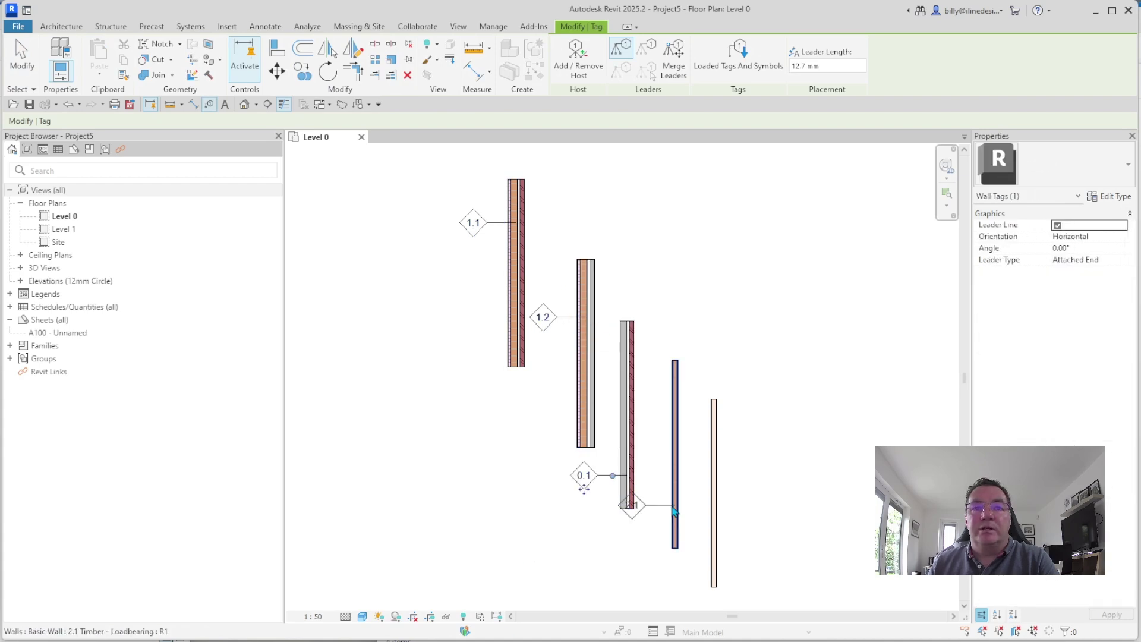
pyautogui.click(674, 380)
pyautogui.click(713, 424)
# - Move the 2.2 wall tag off the neighbouring loadbearing wall into the open space on the right side of its own wall
pyautogui.scroll(2, 675, 432)
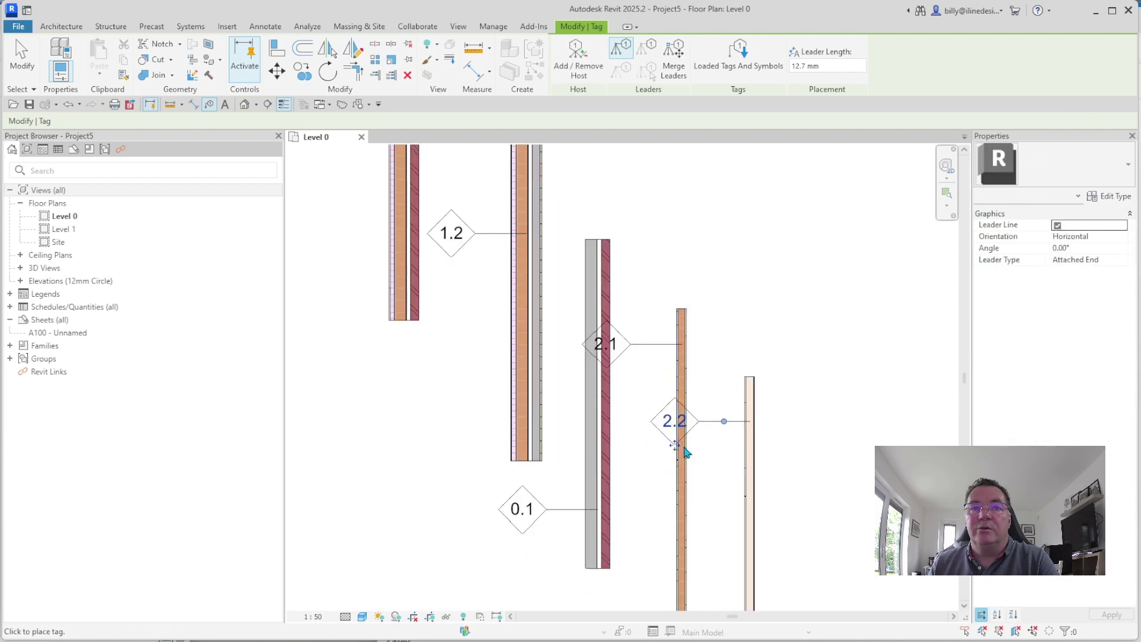
pyautogui.click(748, 461)
pyautogui.press('Escape')
pyautogui.moveTo(718, 425); pyautogui.dragTo(871, 420)
pyautogui.press('Escape')
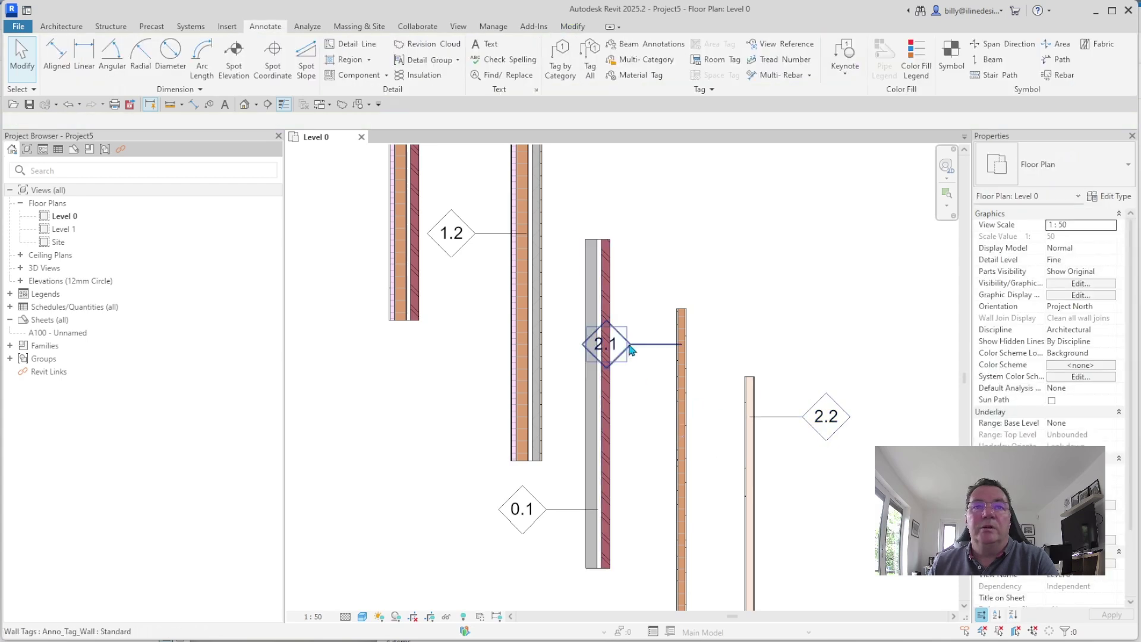
pyautogui.click(607, 355)
pyautogui.moveTo(608, 368); pyautogui.dragTo(732, 371)
pyautogui.press('Escape')
pyautogui.press('Escape')
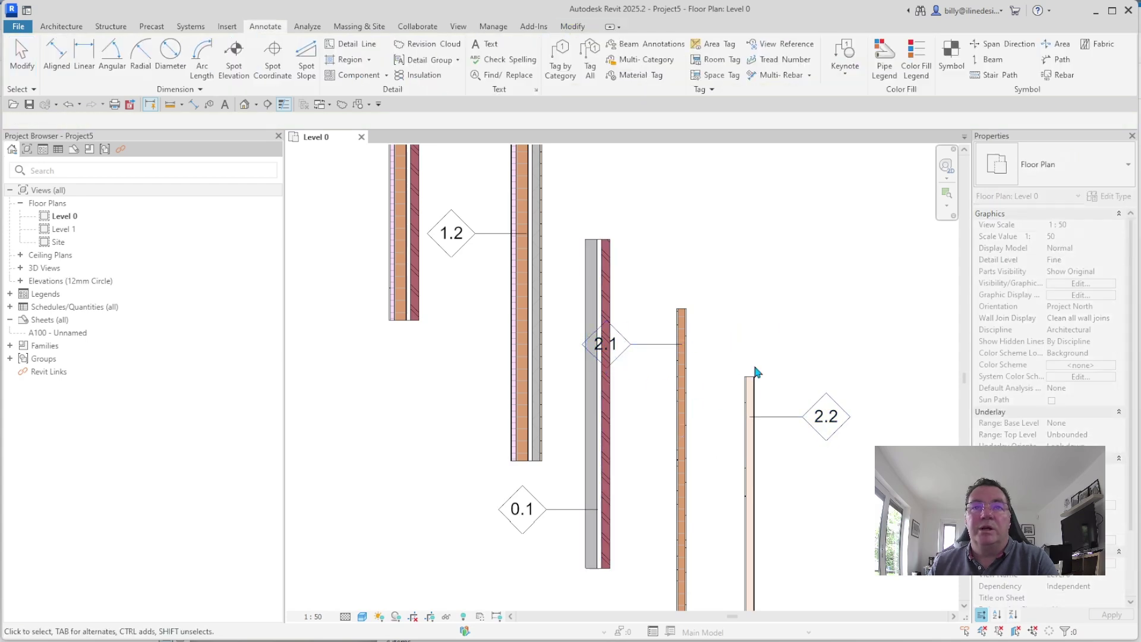
# - Move the 2.1 wall tag off the underbuild wall to the right side of the loadbearing wall, above the 2.2 tag
pyautogui.scroll(-2, 757, 309)
pyautogui.click(698, 333)
pyautogui.scroll(2, 695, 324)
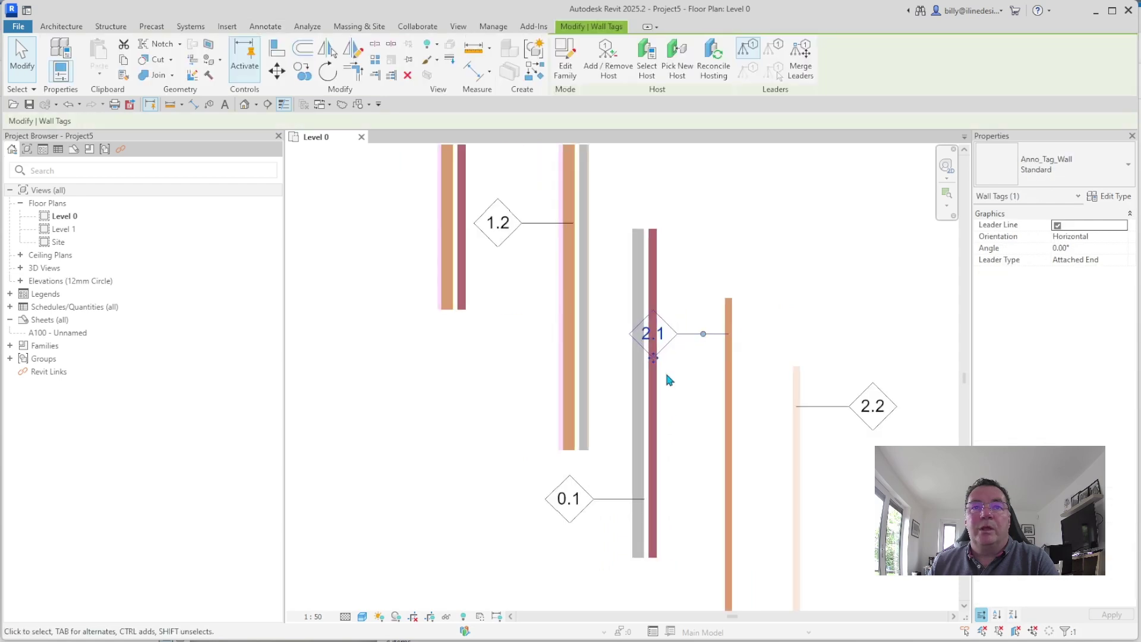
pyautogui.moveTo(654, 359); pyautogui.dragTo(820, 351)
pyautogui.press('Escape')
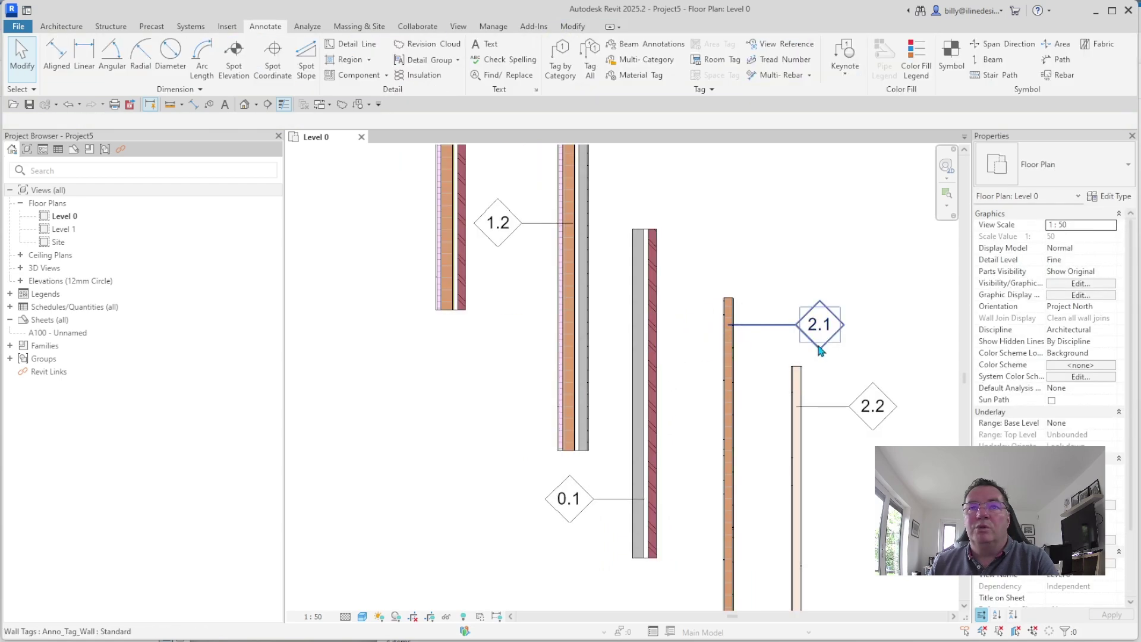
pyautogui.scroll(-2, 824, 261)
pyautogui.moveTo(805, 283); pyautogui.dragTo(767, 305, button='middle')
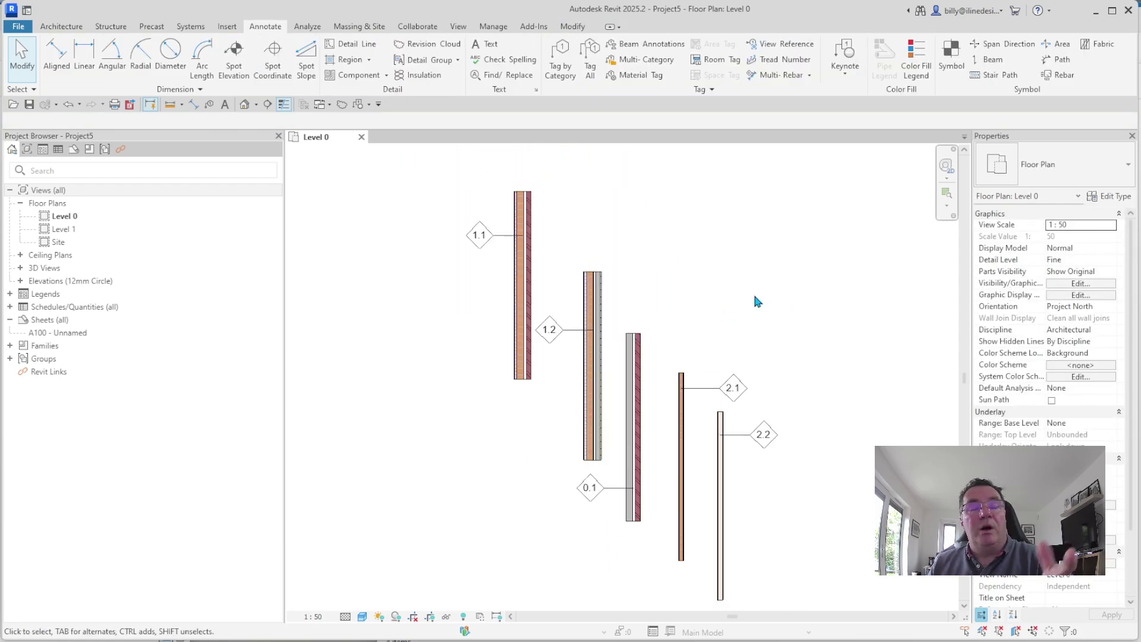